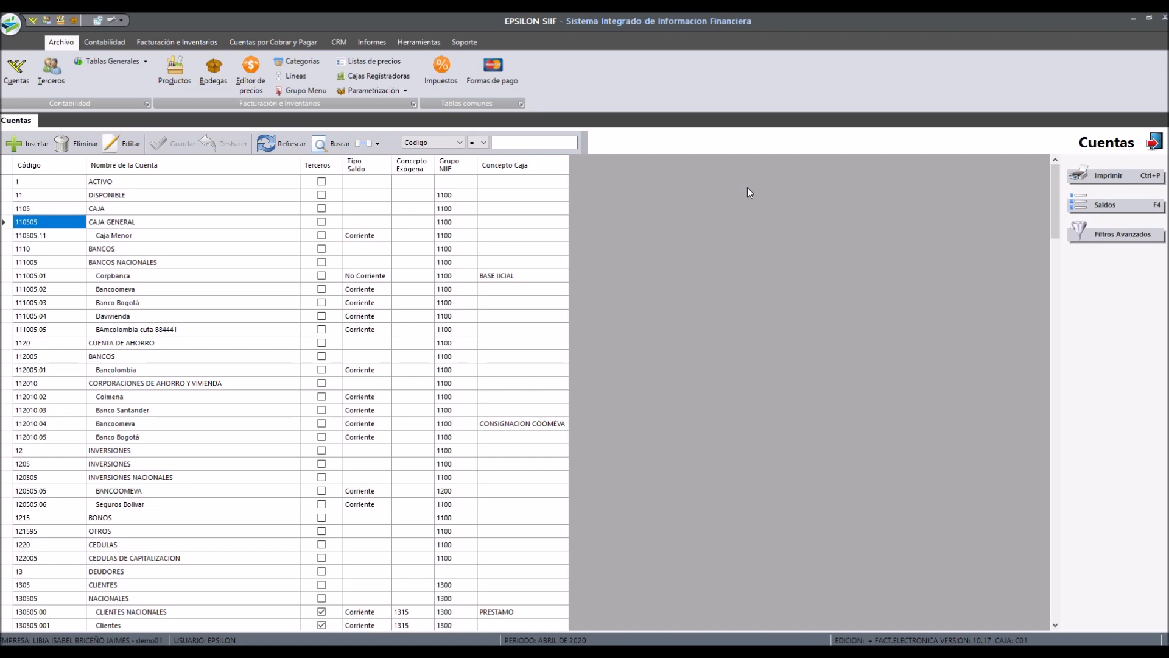
# Step: Select the Caja Menor account 110505.11 in the chart of accounts and start inserting a new account
pyautogui.press('Down')
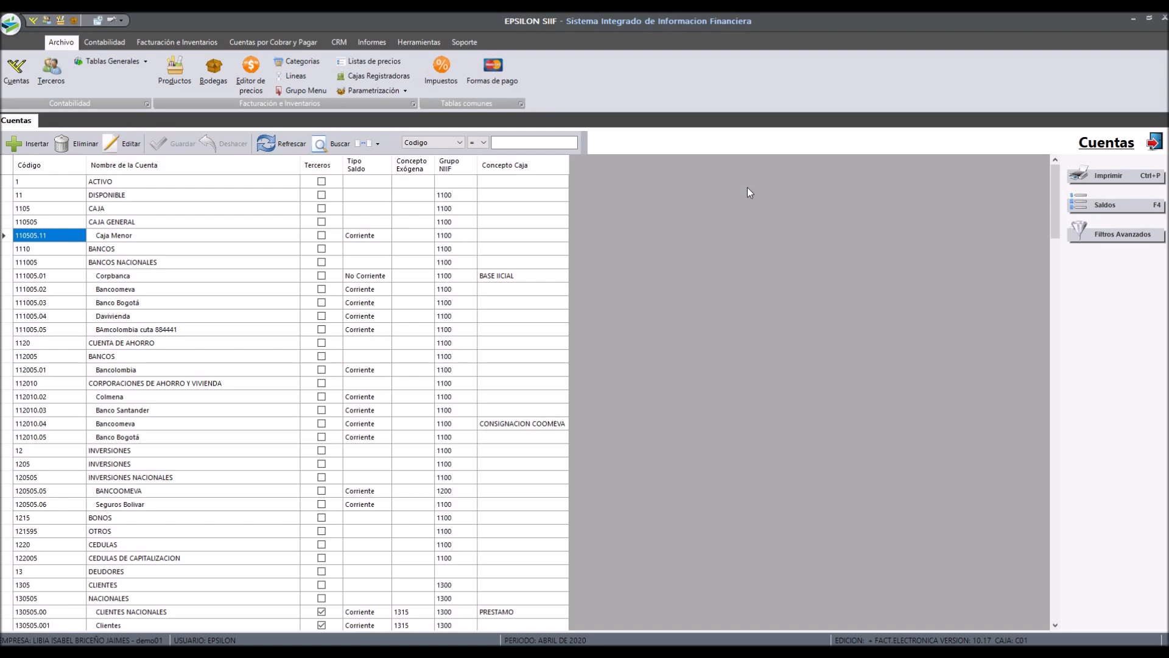
pyautogui.press('Right')
pyautogui.press('Right')
pyautogui.press('Right')
pyautogui.press('Left')
pyautogui.press('Home')
pyautogui.press('Up')
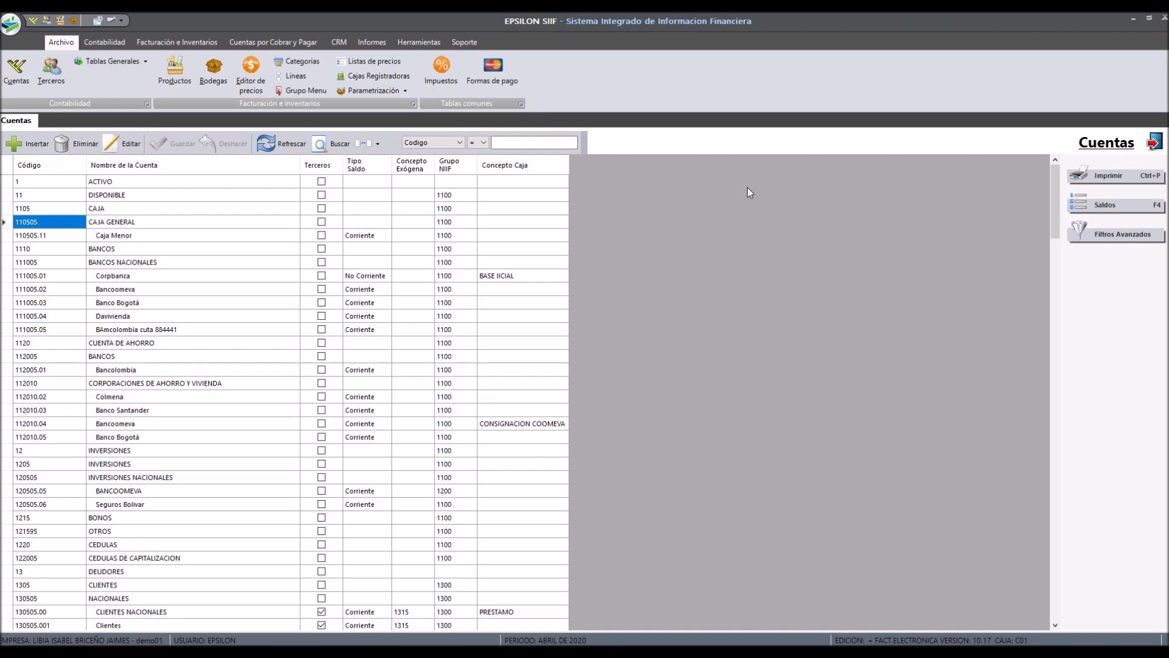
pyautogui.press('Down')
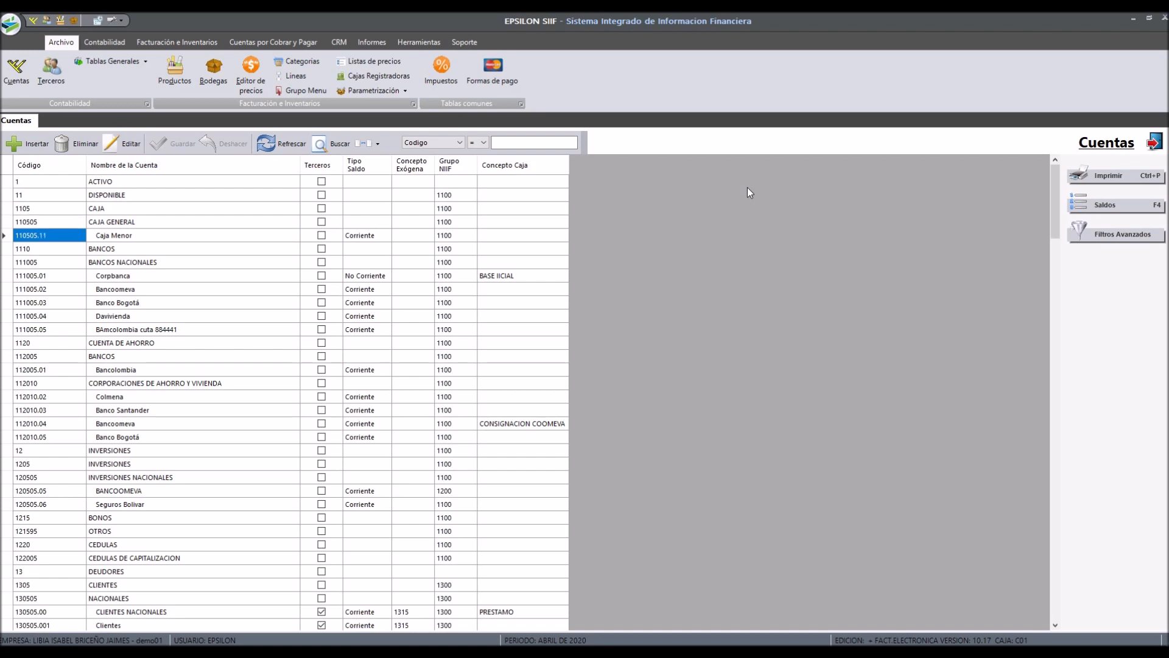
pyautogui.click(33, 147)
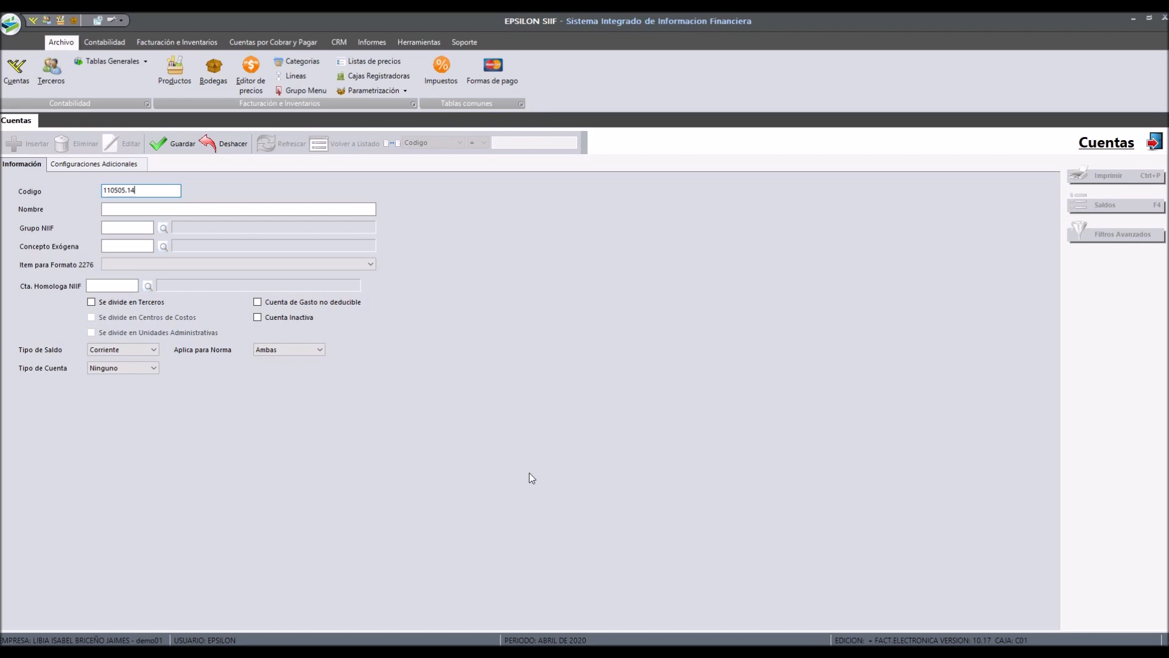
# Step: Name the new account 110505.14 Caja sucursal
pyautogui.press('Return')
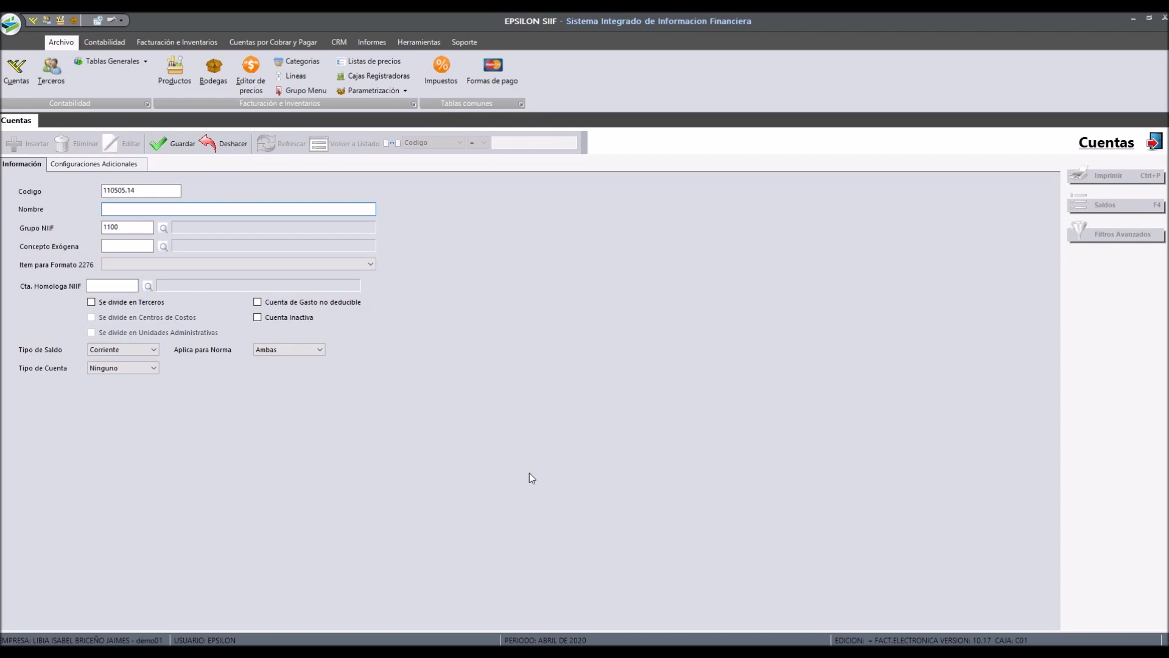
pyautogui.write('Caja sucursak')
pyautogui.press('Tab')
# Step: Assign NIIF group 1100, EFECTIVO Y EQUIVALENTES DE EFECTIVO, to the account
pyautogui.click(165, 228)
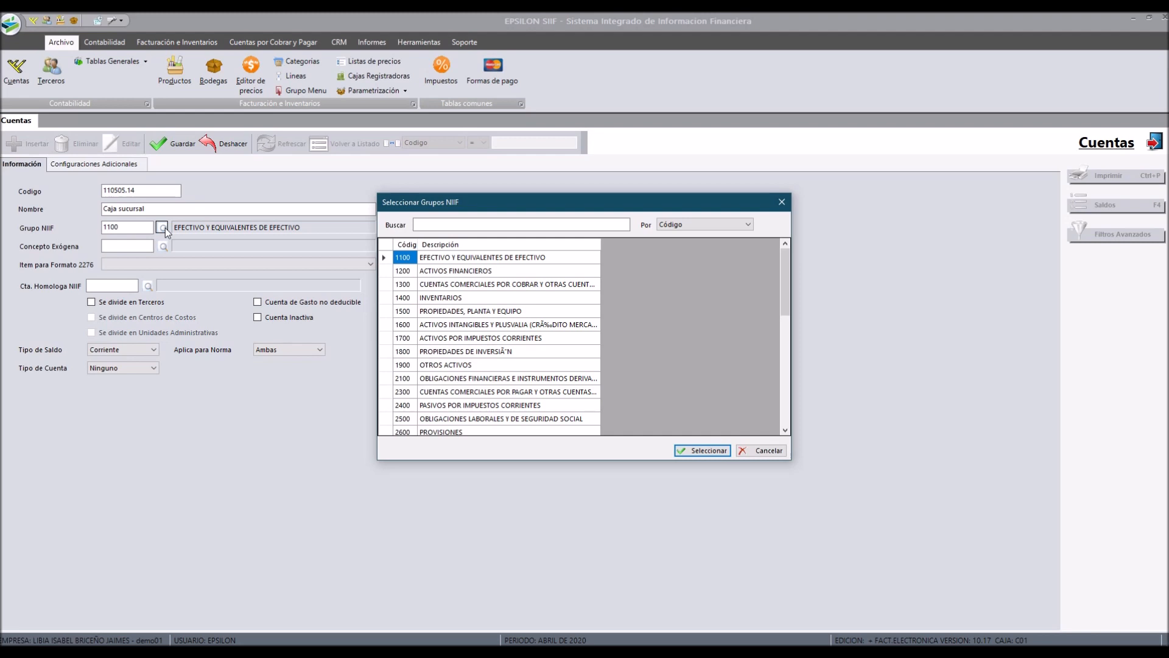
pyautogui.click(704, 451)
pyautogui.press('Tab')
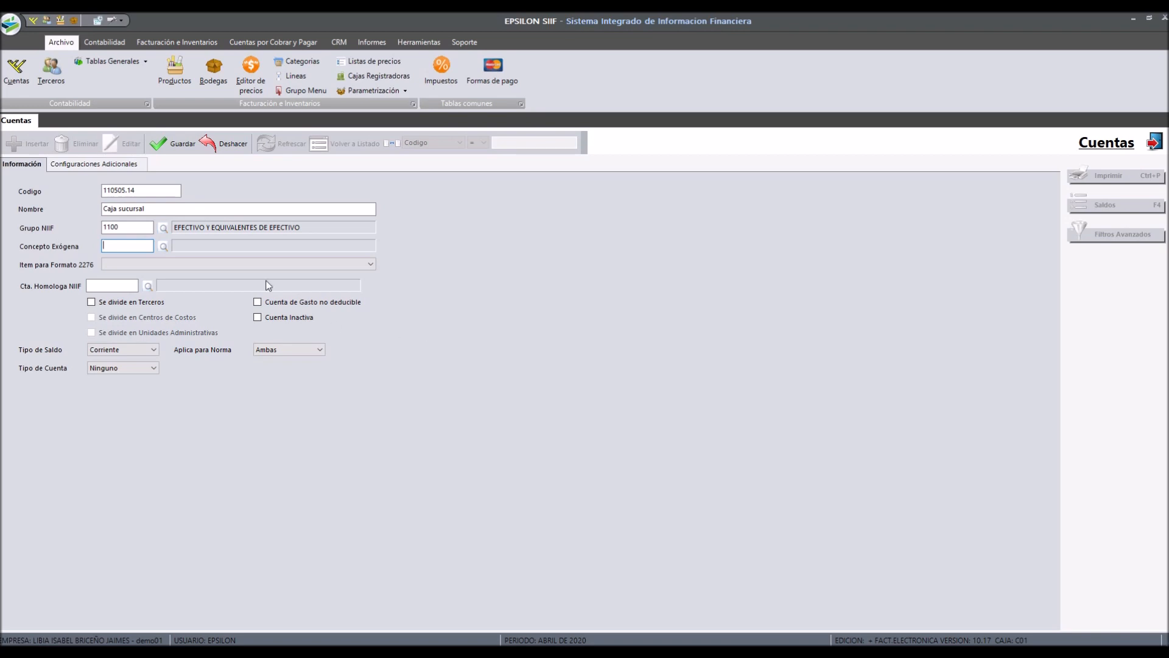
# Step: Review the exogenous concept list and the Formato 2276 item options without selecting any
pyautogui.click(163, 245)
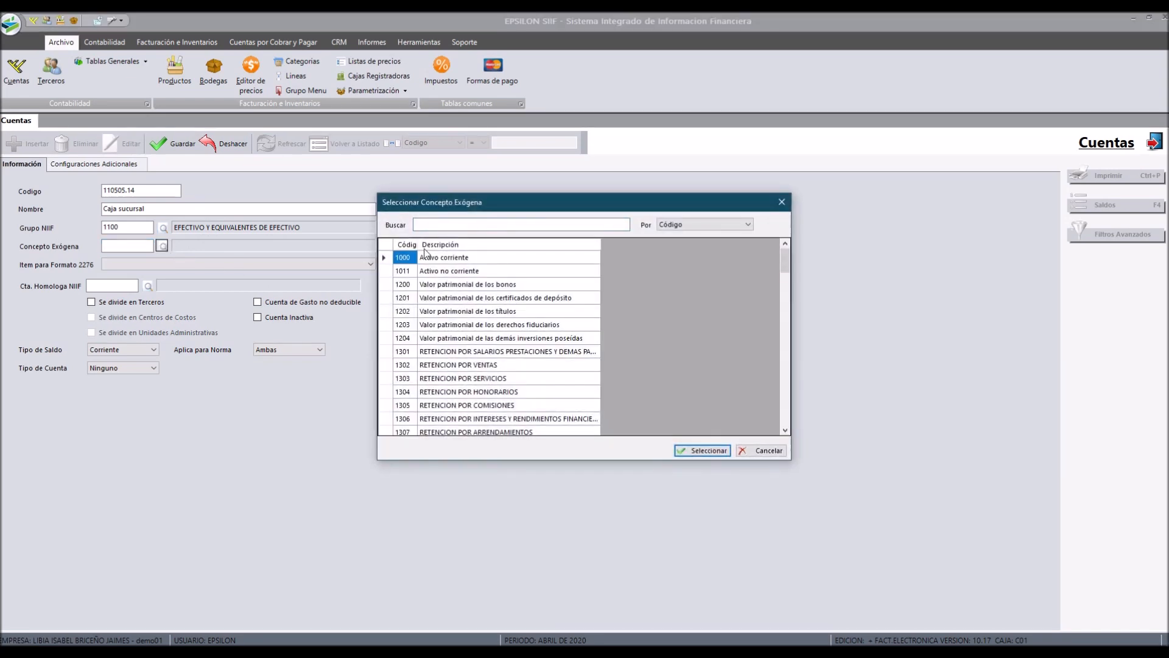
pyautogui.scroll(-10, 522, 383)
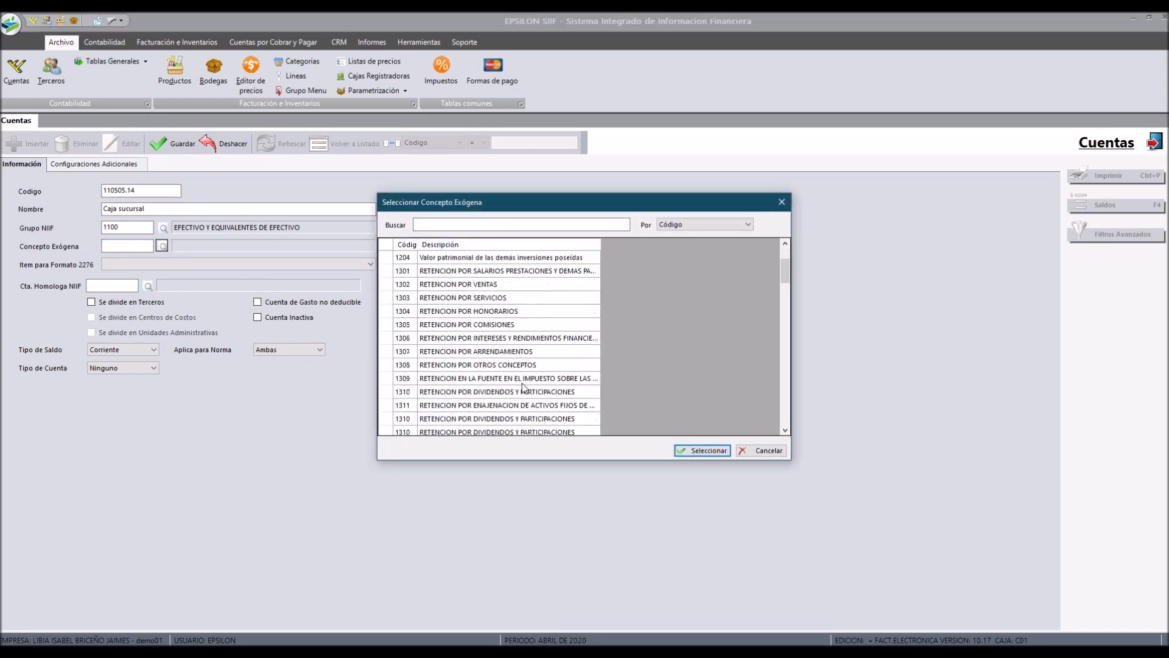
pyautogui.scroll(-15, 522, 383)
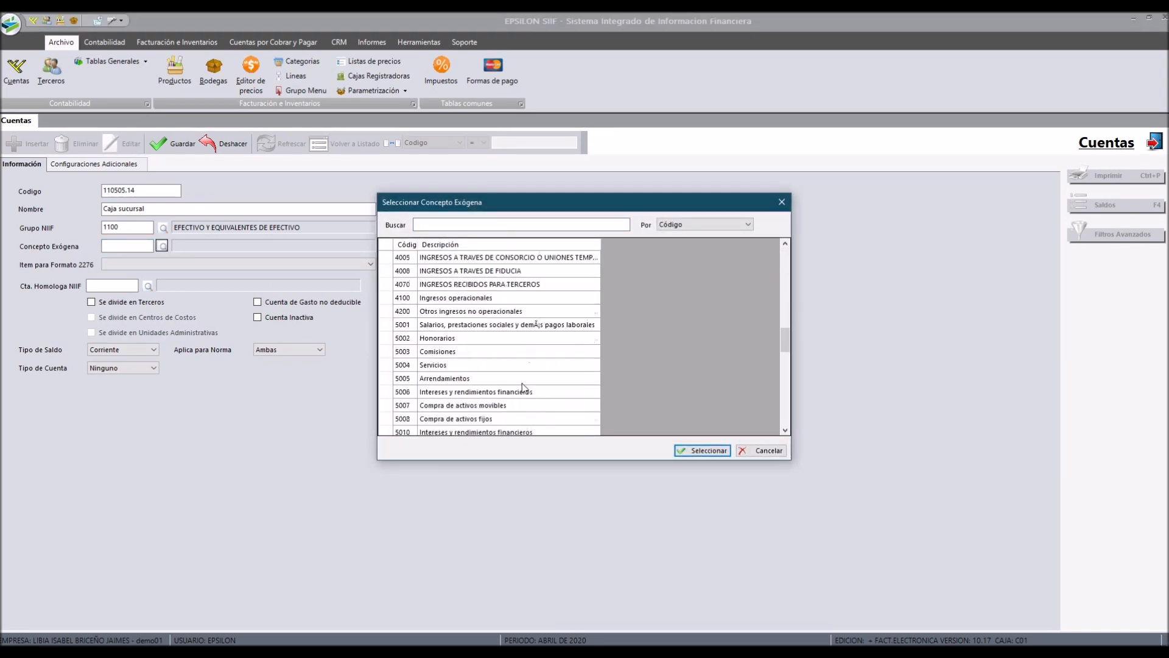
pyautogui.scroll(-6, 522, 386)
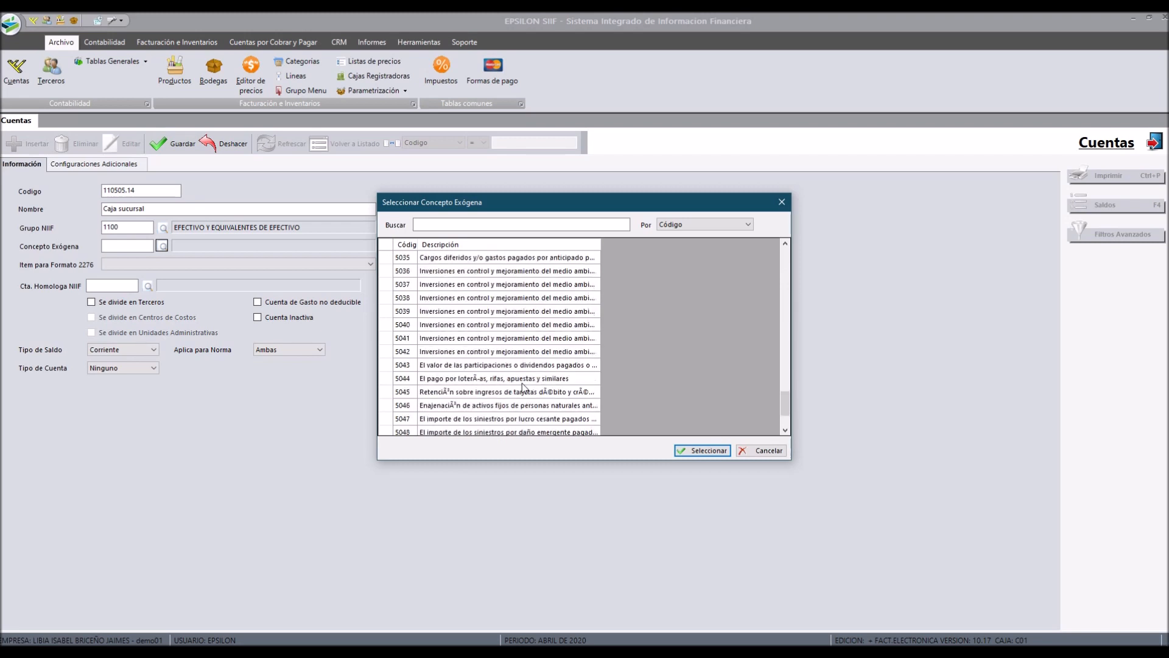
pyautogui.scroll(10, 616, 353)
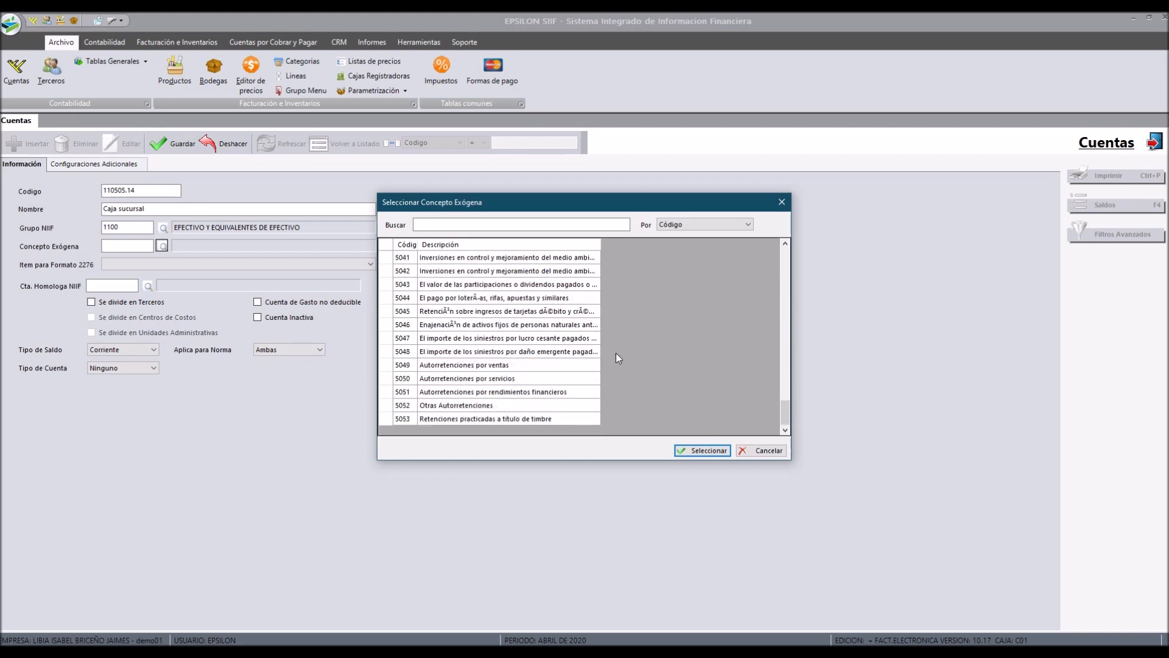
pyautogui.scroll(12, 616, 353)
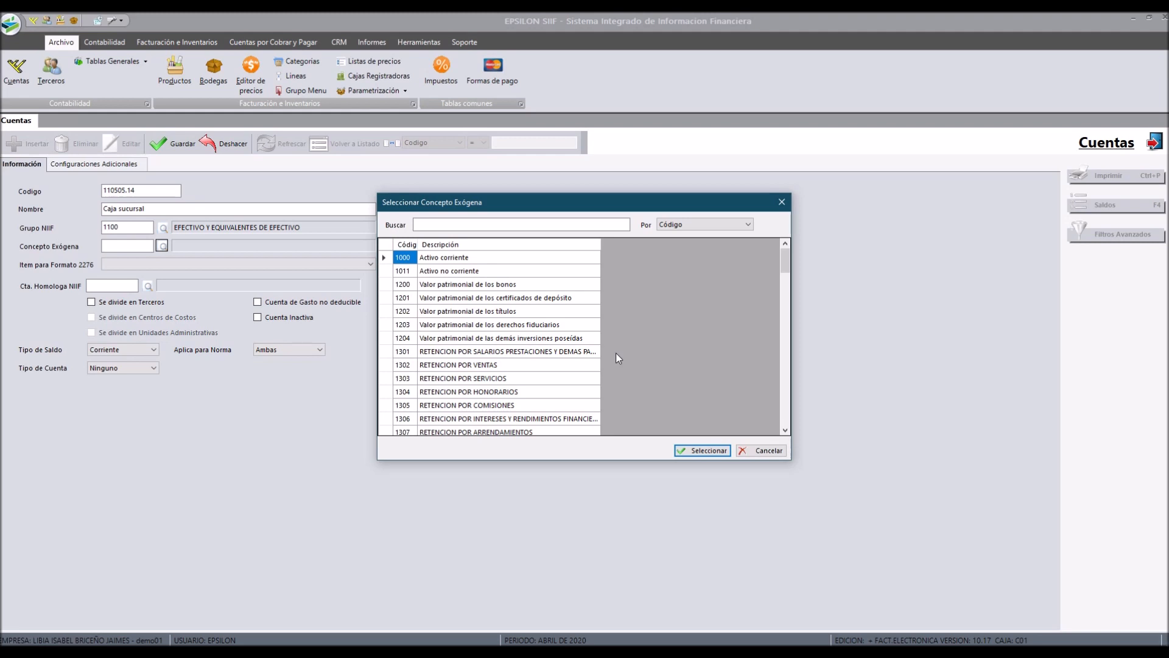
pyautogui.click(748, 456)
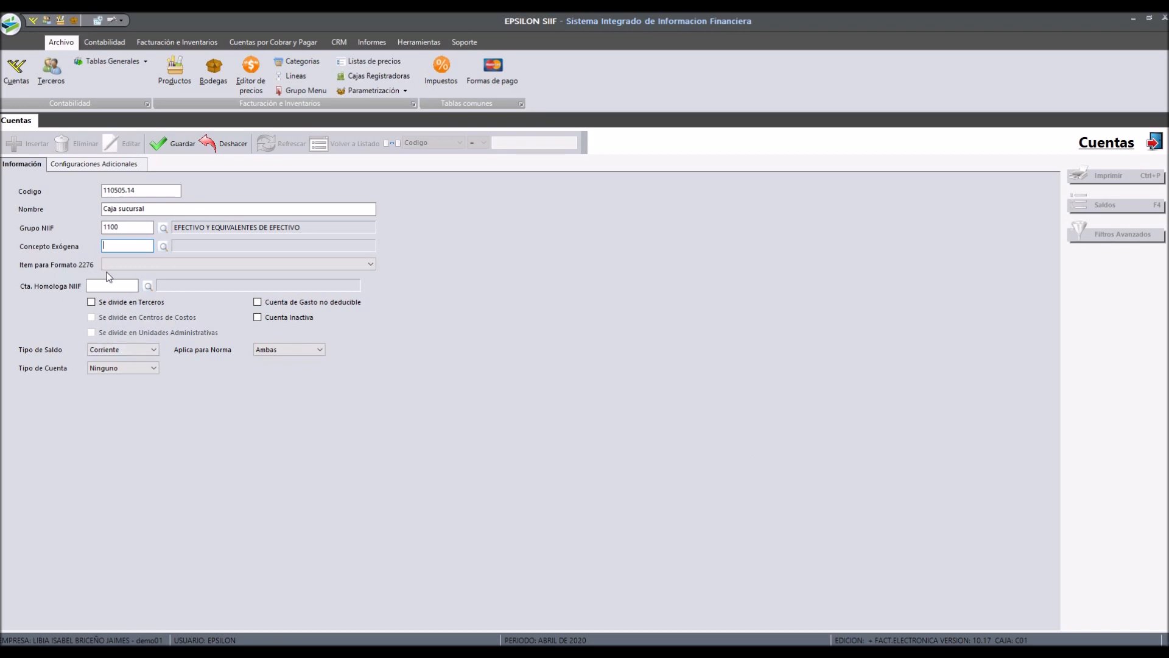
pyautogui.click(130, 265)
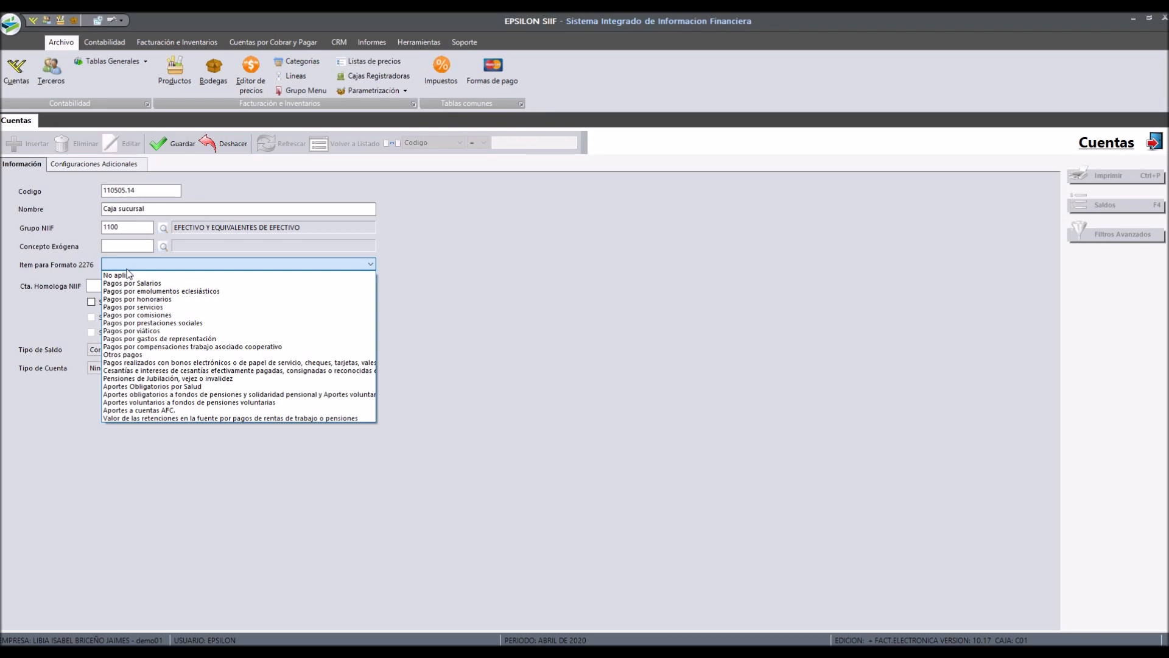
pyautogui.click(127, 269)
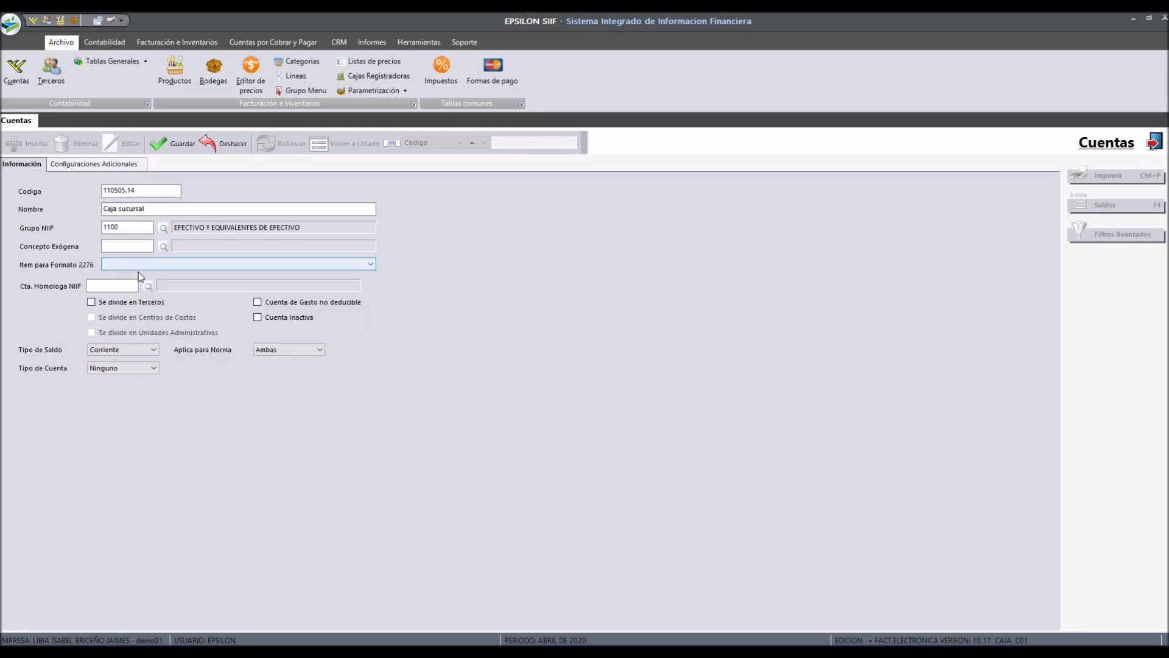
# Step: Try linking homologous NIIF account 112005.01 Bancolombia, then clear the homologous account field
pyautogui.click(136, 286)
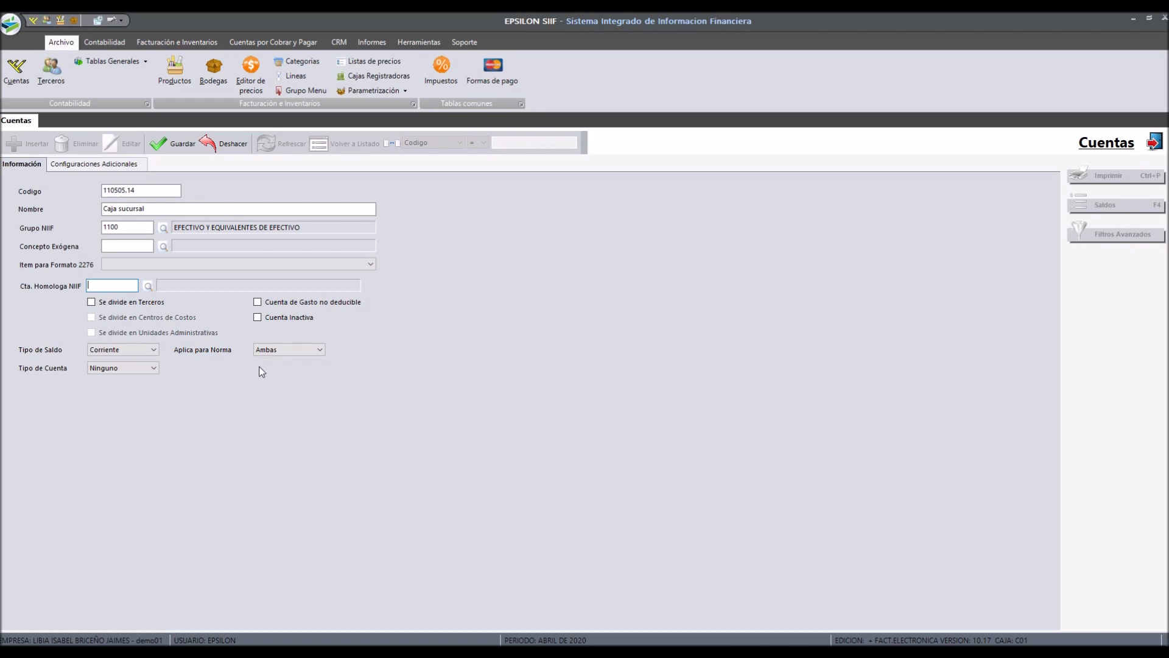
pyautogui.click(161, 189)
pyautogui.click(114, 284)
pyautogui.doubleClick(113, 285)
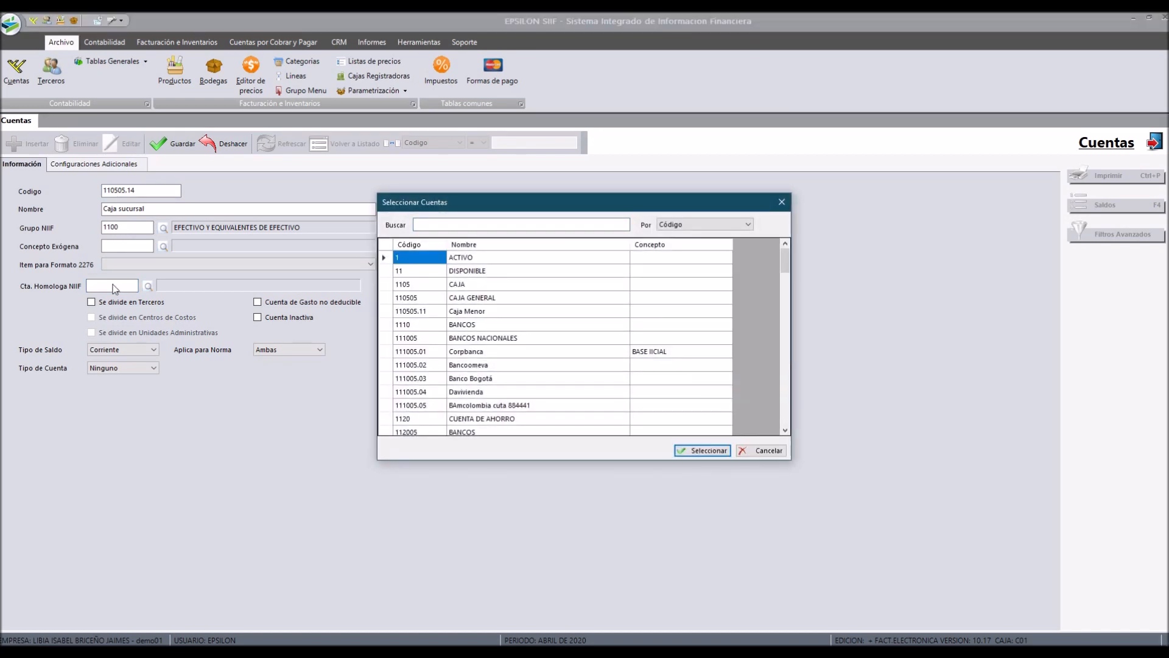
pyautogui.press('Down')
pyautogui.press('Down')
pyautogui.press('Down')
pyautogui.press('Down')
pyautogui.press('Down')
pyautogui.press('Down')
pyautogui.press('Down')
pyautogui.press('Down')
pyautogui.press('Down')
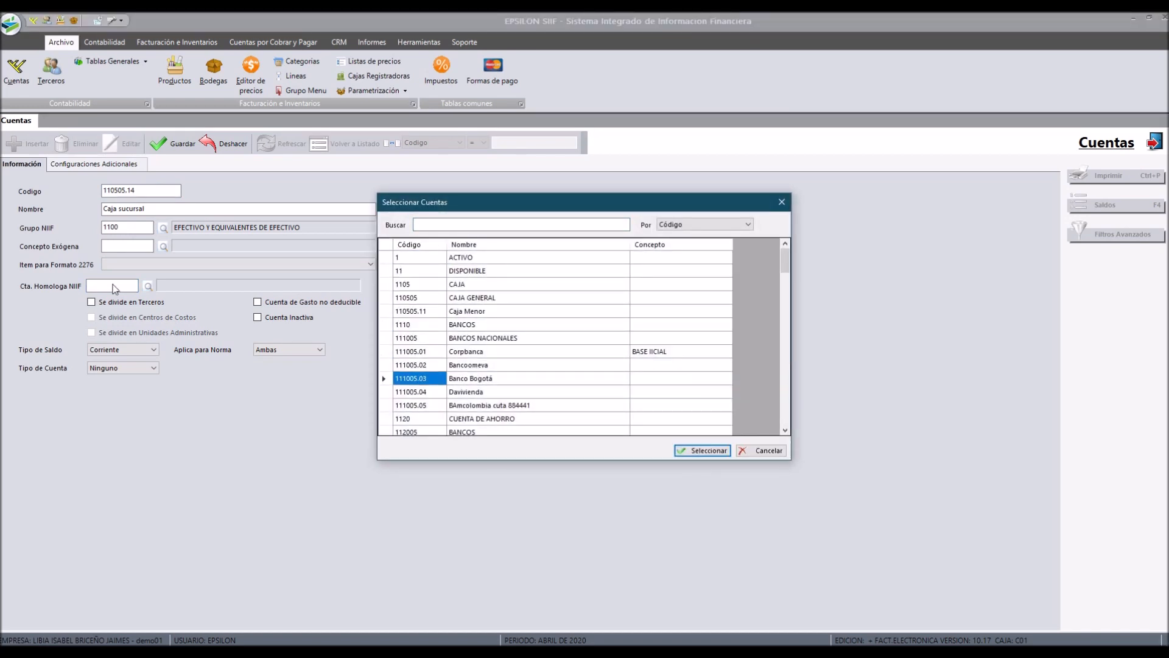
pyautogui.press('Down')
pyautogui.press('Down')
pyautogui.press('Down')
pyautogui.press('Down')
pyautogui.press('Down')
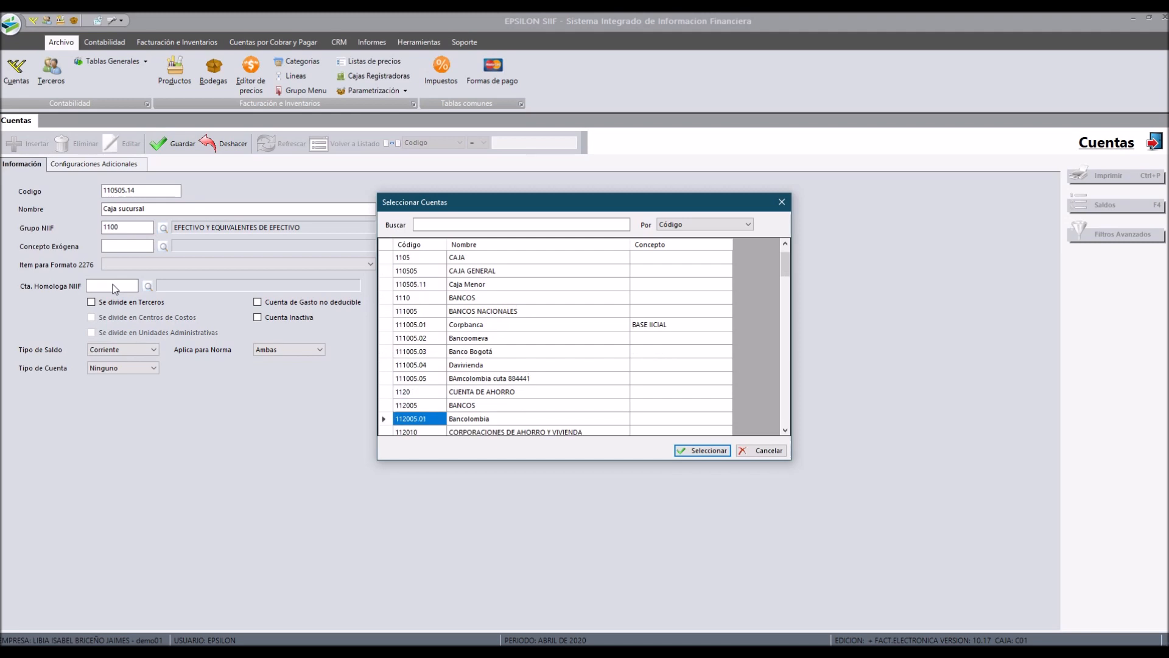
pyautogui.press('Return')
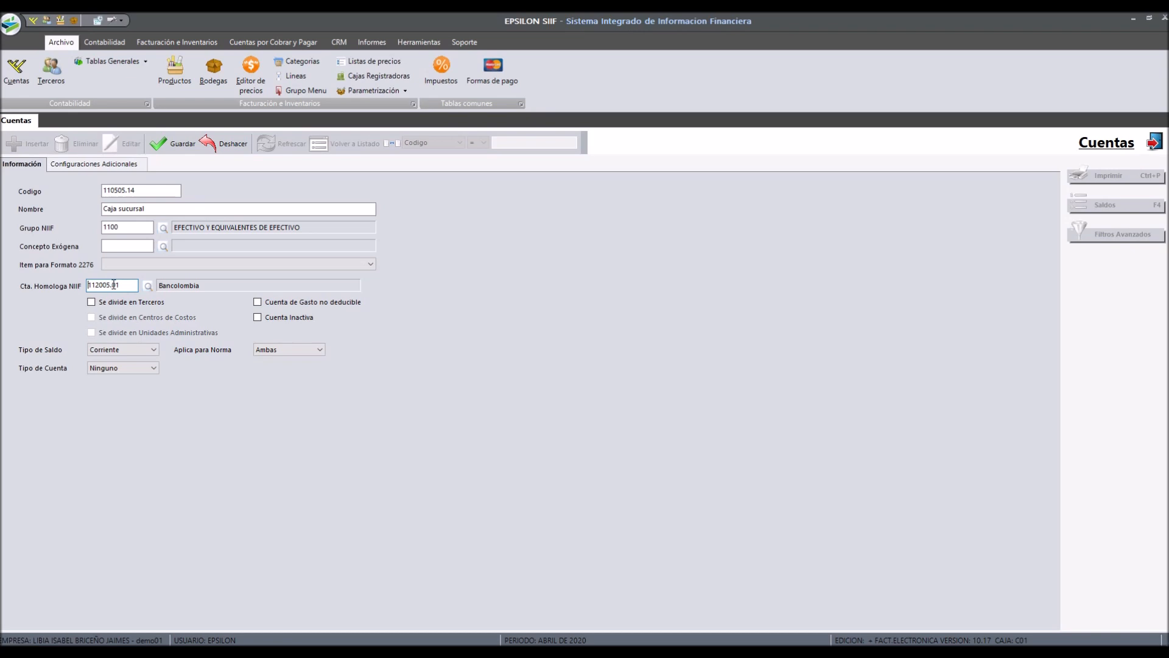
pyautogui.doubleClick(113, 285)
pyautogui.press('BackSpace')
# Step: Enable the Se divide en Terceros option for the account
pyautogui.click(123, 303)
pyautogui.click(124, 303)
pyautogui.click(124, 307)
pyautogui.click(124, 307)
pyautogui.click(125, 307)
pyautogui.click(125, 307)
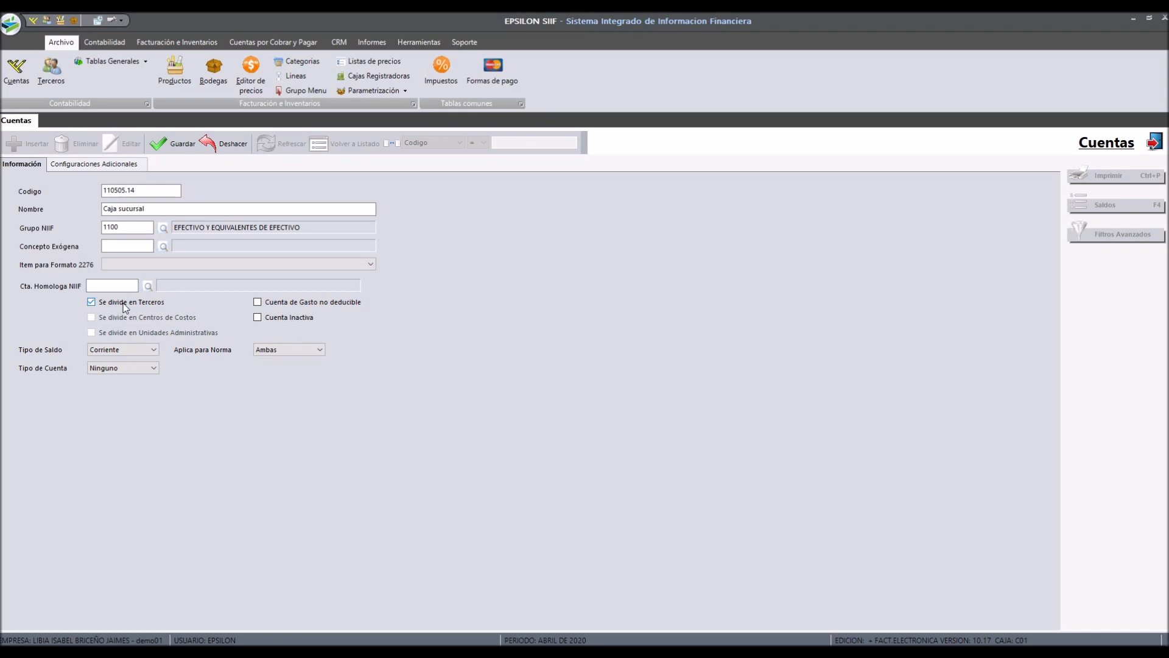
pyautogui.click(125, 305)
# Step: Check and then uncheck the non-deductible expense account option
pyautogui.moveTo(302, 308)
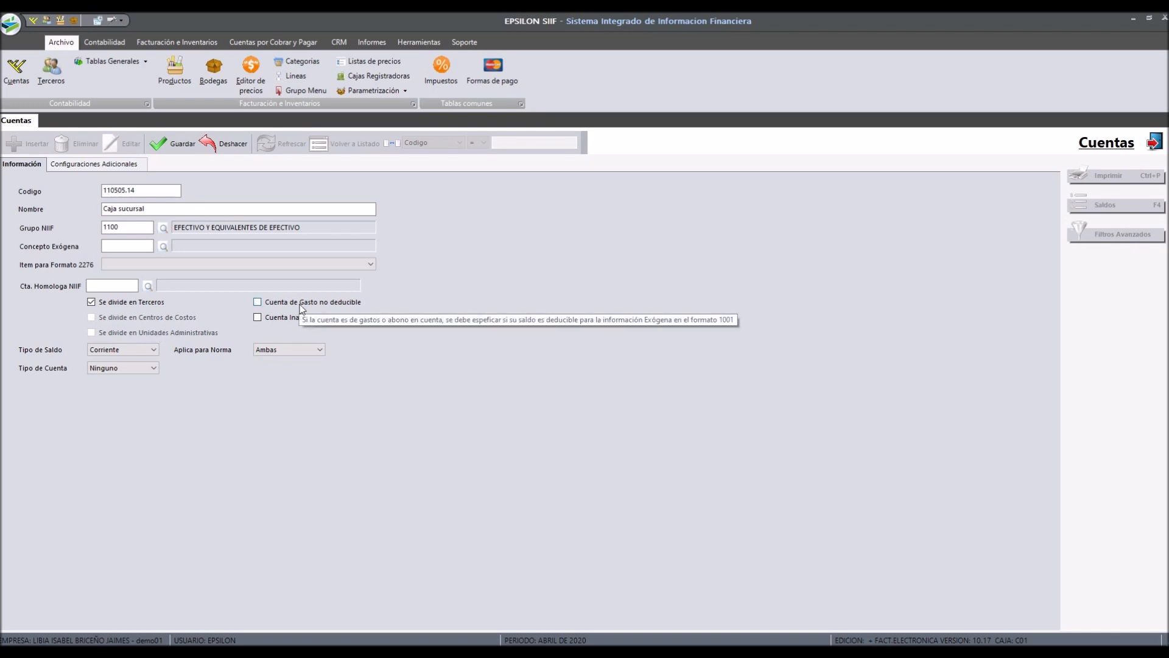
pyautogui.click(310, 303)
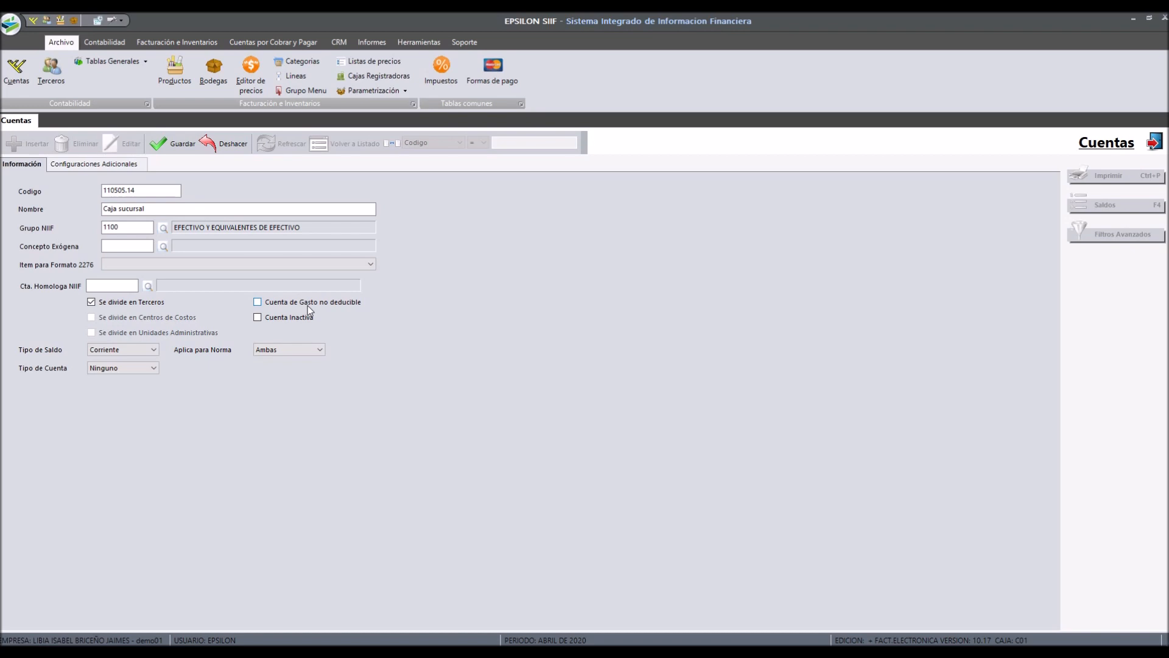
pyautogui.click(308, 305)
pyautogui.click(282, 321)
# Step: Set the balance type (Tipo de Saldo) to Corriente
pyautogui.click(140, 351)
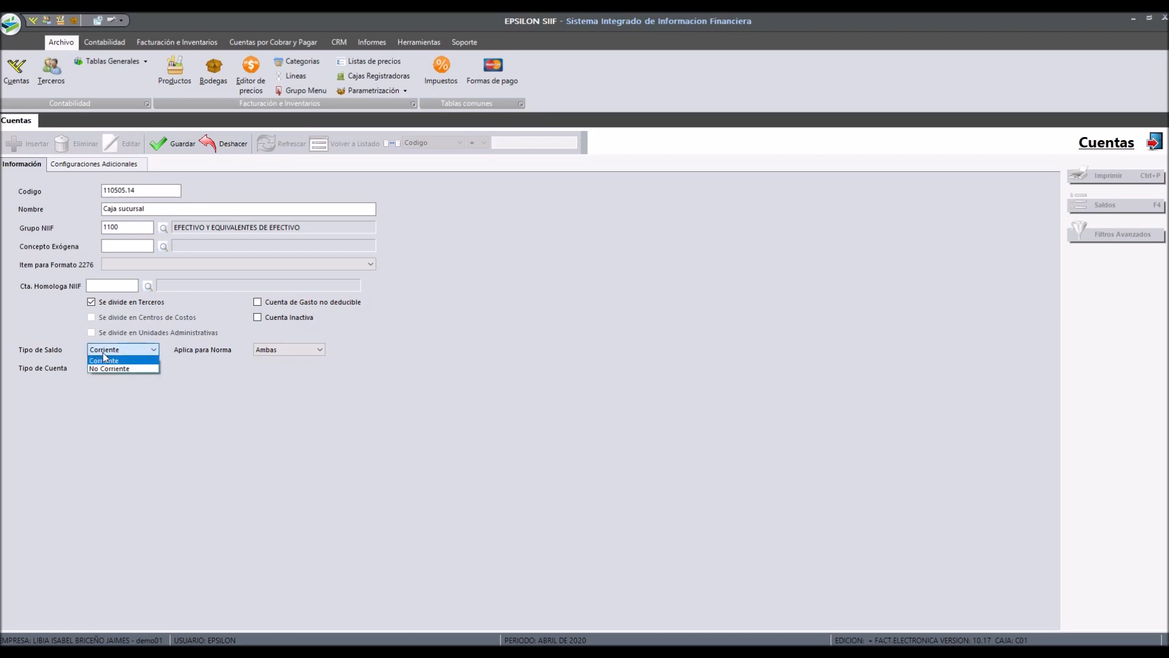
pyautogui.click(105, 359)
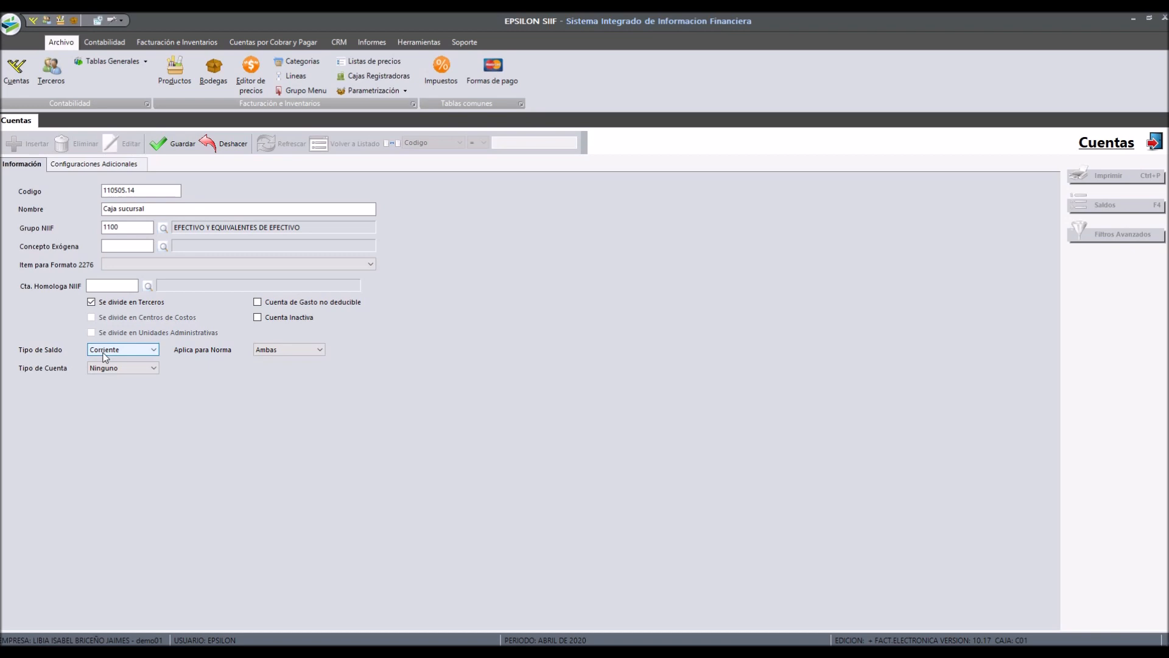
pyautogui.click(106, 357)
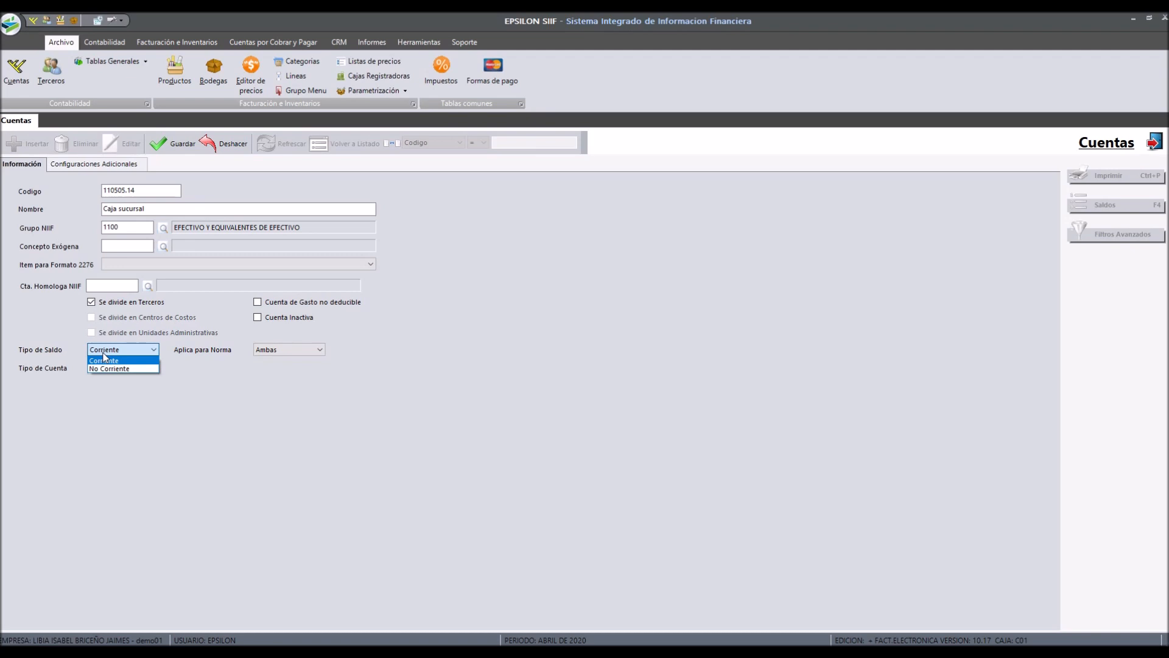
pyautogui.click(103, 353)
pyautogui.click(103, 353)
pyautogui.click(104, 358)
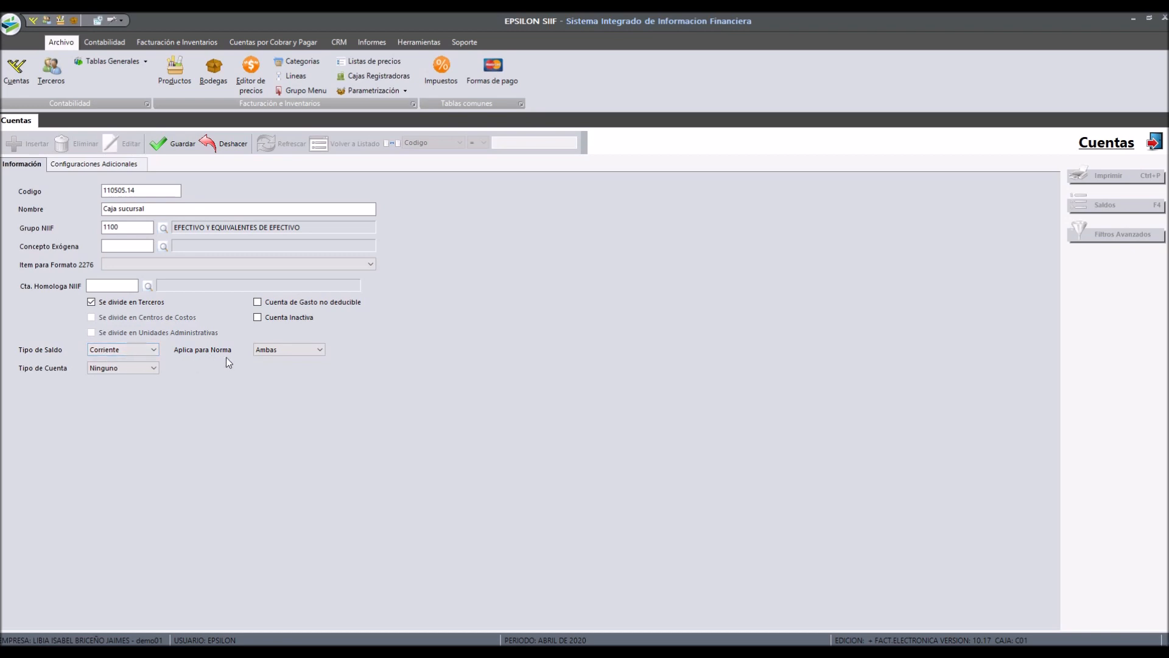
# Step: Set the applicable accounting standard (Aplica para Norma) to Ambas
pyautogui.click(270, 351)
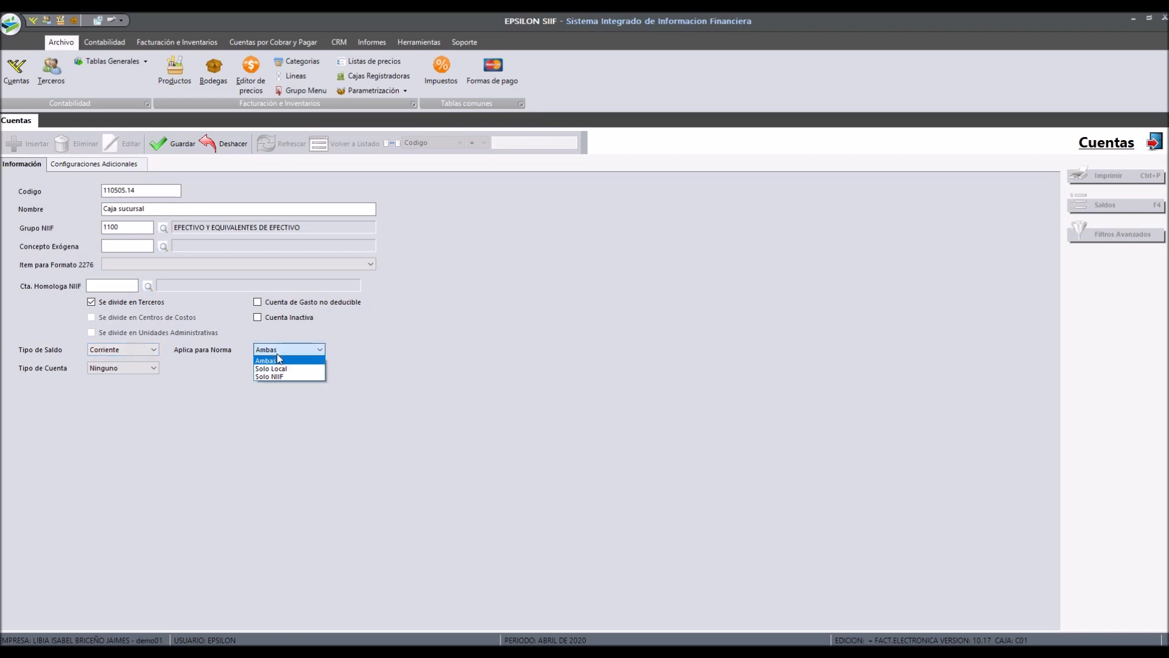
pyautogui.click(271, 399)
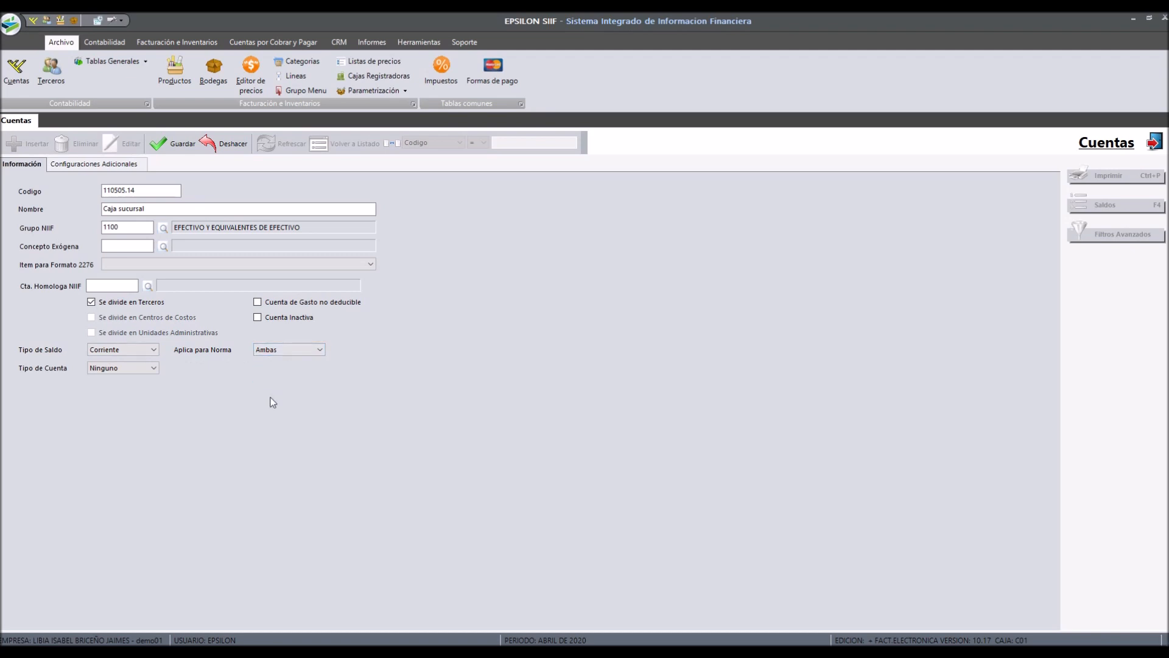
pyautogui.click(281, 359)
pyautogui.click(280, 361)
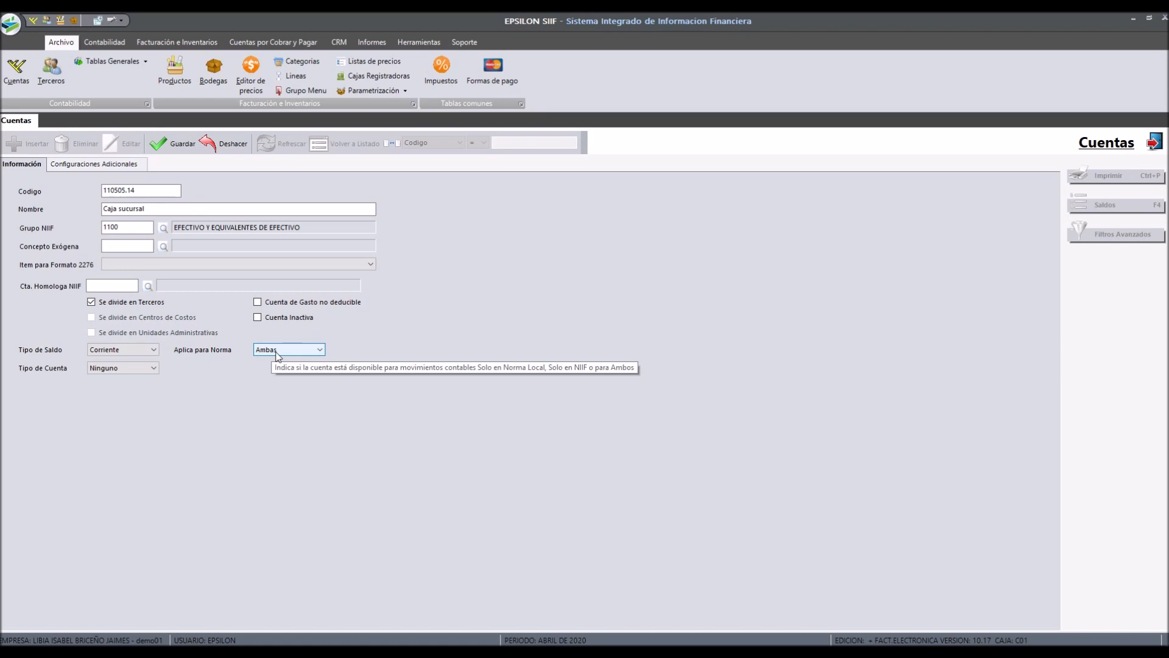
pyautogui.click(277, 350)
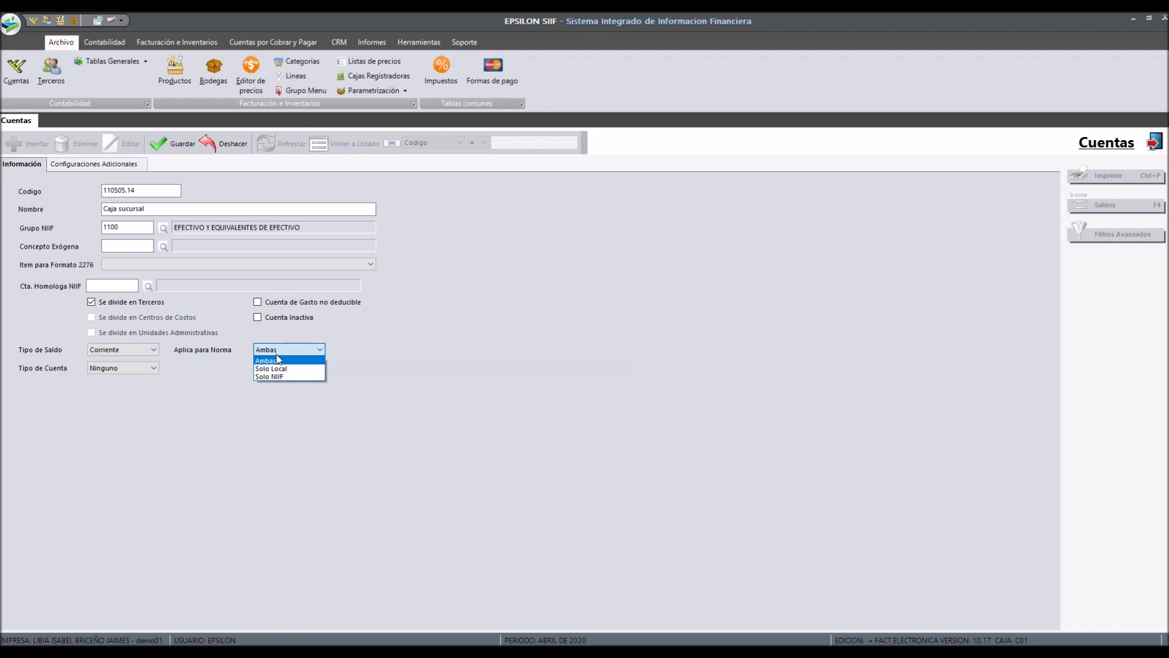
pyautogui.click(285, 377)
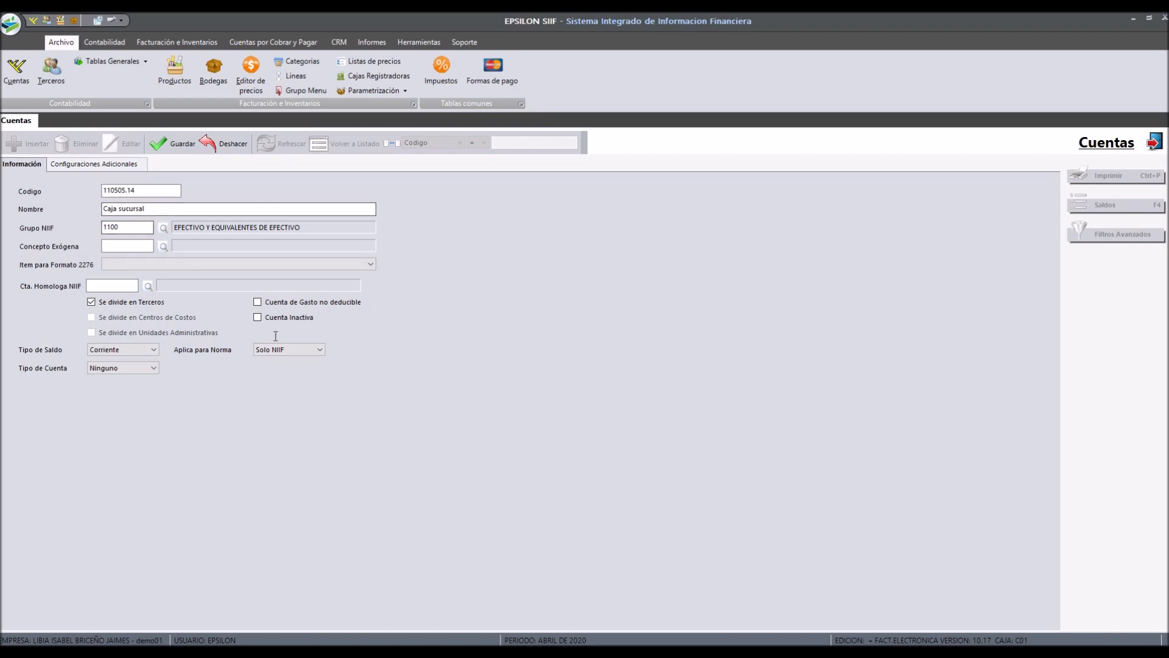
pyautogui.click(286, 349)
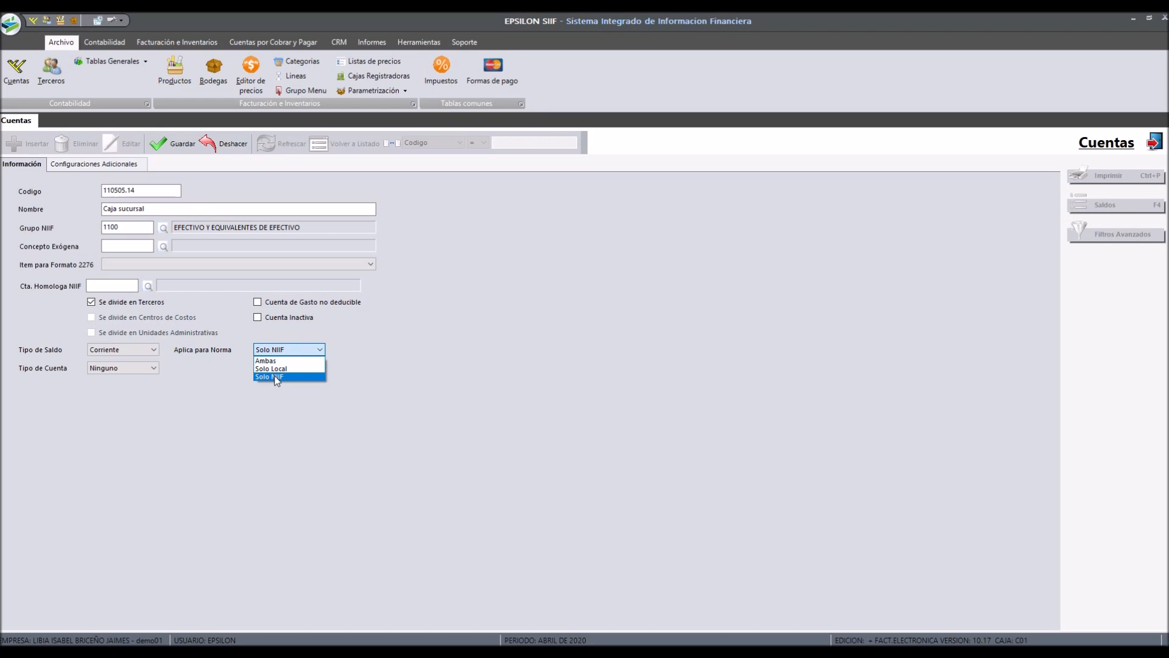
pyautogui.click(278, 377)
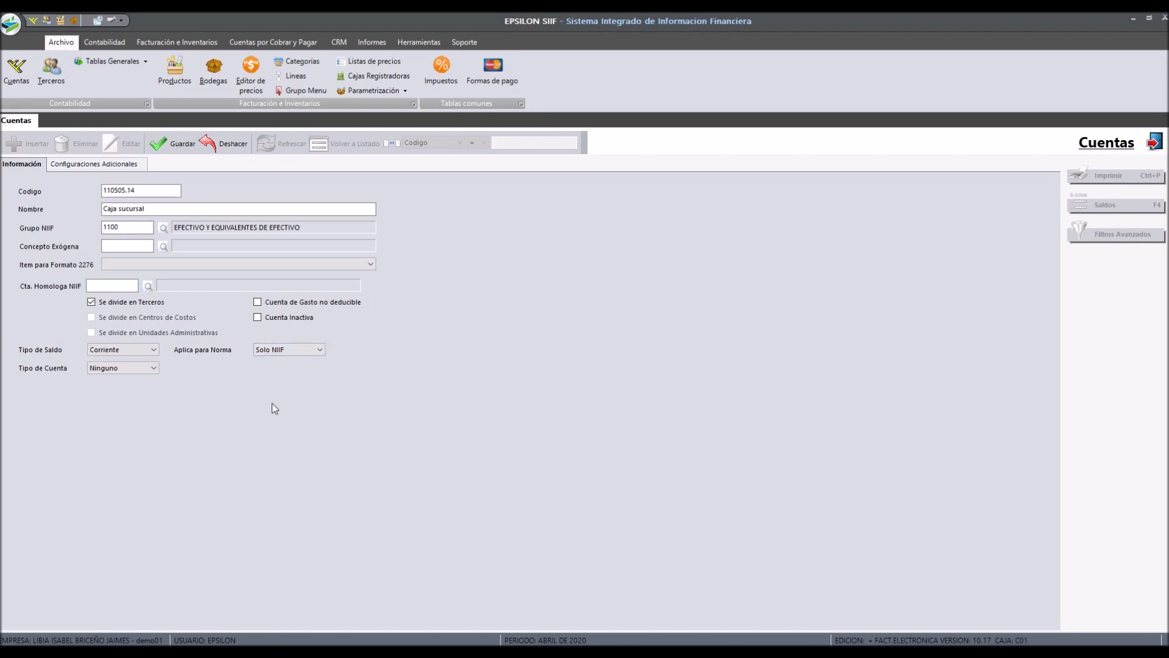
pyautogui.click(281, 351)
pyautogui.click(274, 360)
# Step: Try the RetéFuente and ReteIva account types, then set Tipo de Cuenta back to Ninguno
pyautogui.click(134, 369)
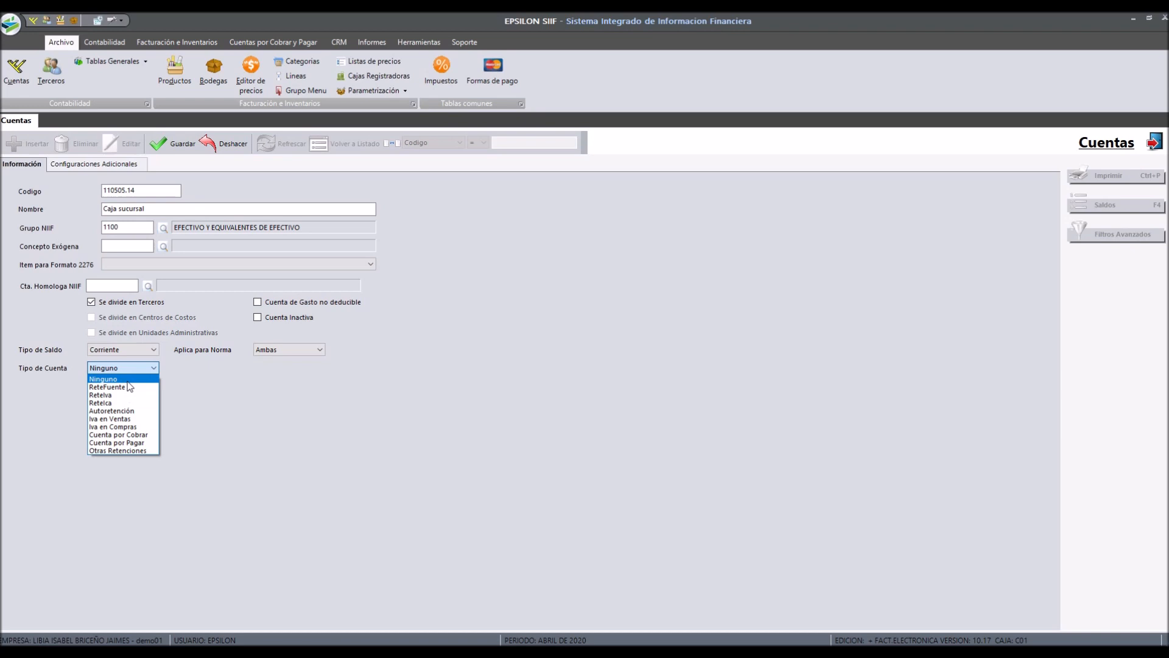
pyautogui.click(126, 387)
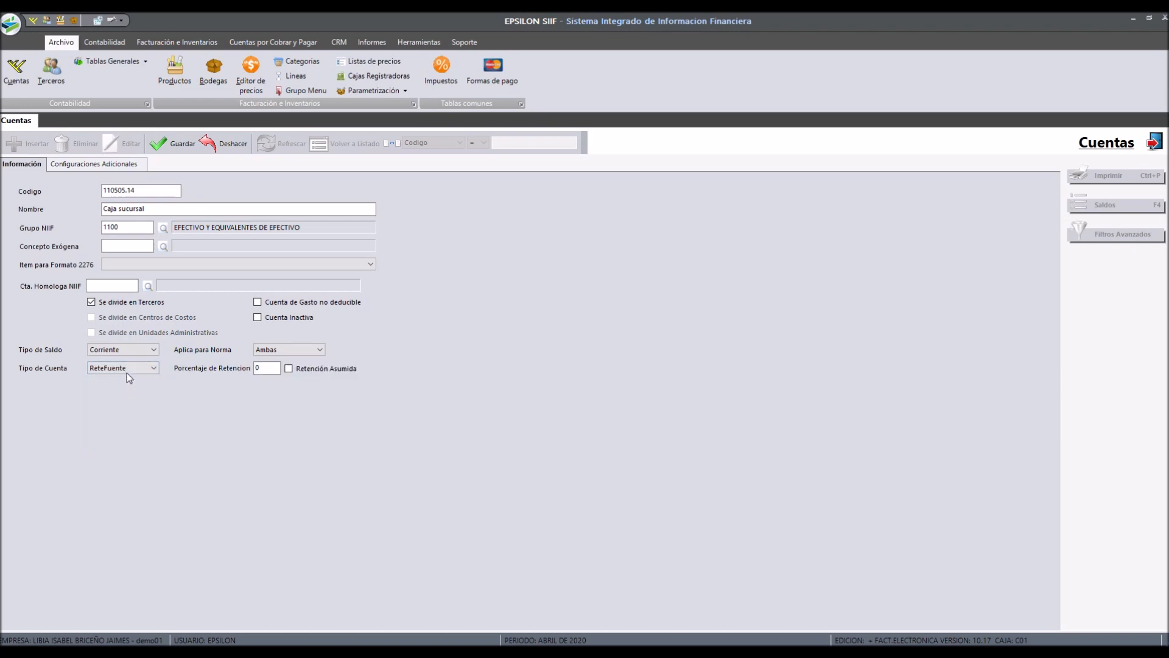
pyautogui.click(126, 373)
pyautogui.click(130, 379)
pyautogui.click(130, 368)
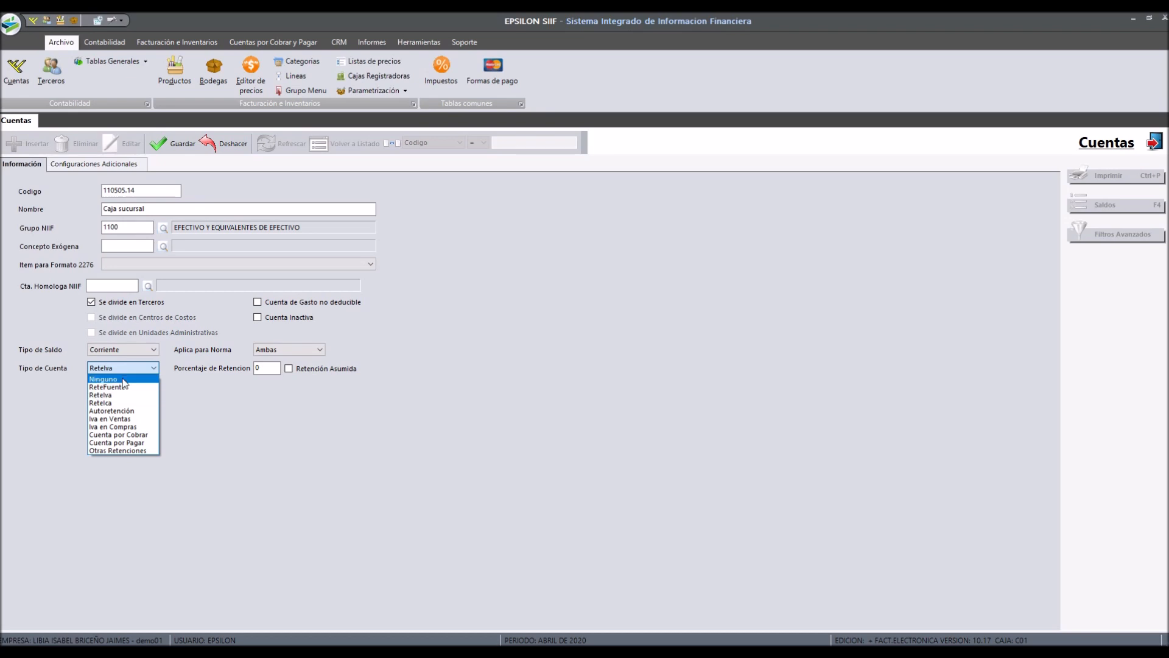
pyautogui.click(124, 380)
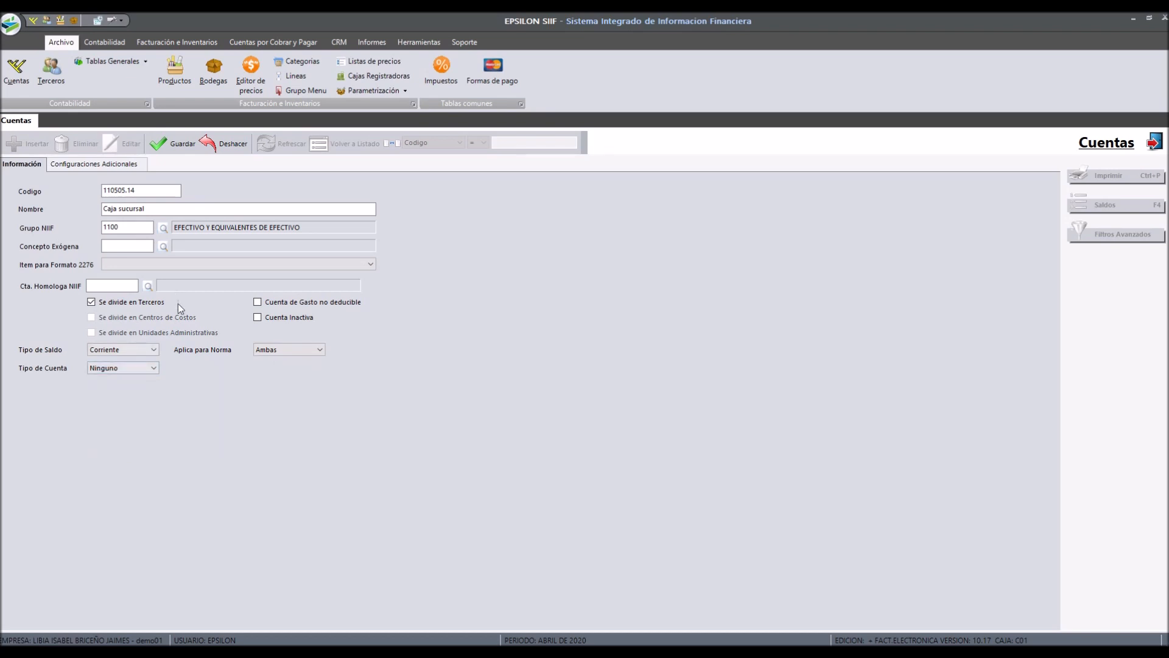
# Step: Save the new account and reopen it for editing
pyautogui.click(173, 145)
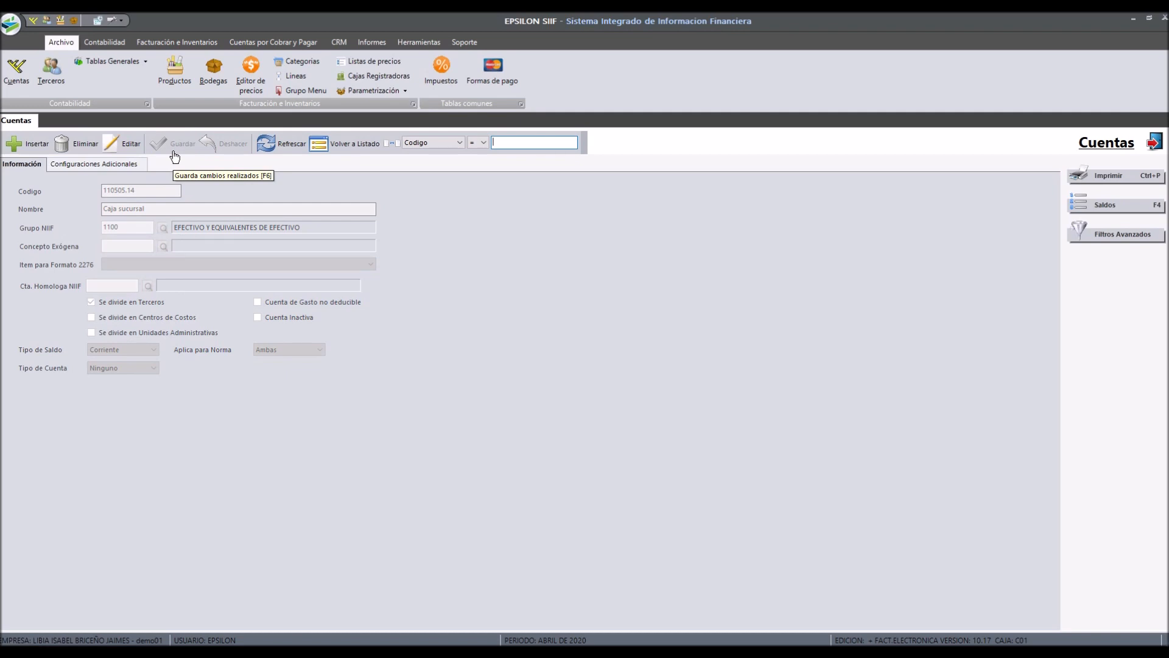
pyautogui.click(134, 145)
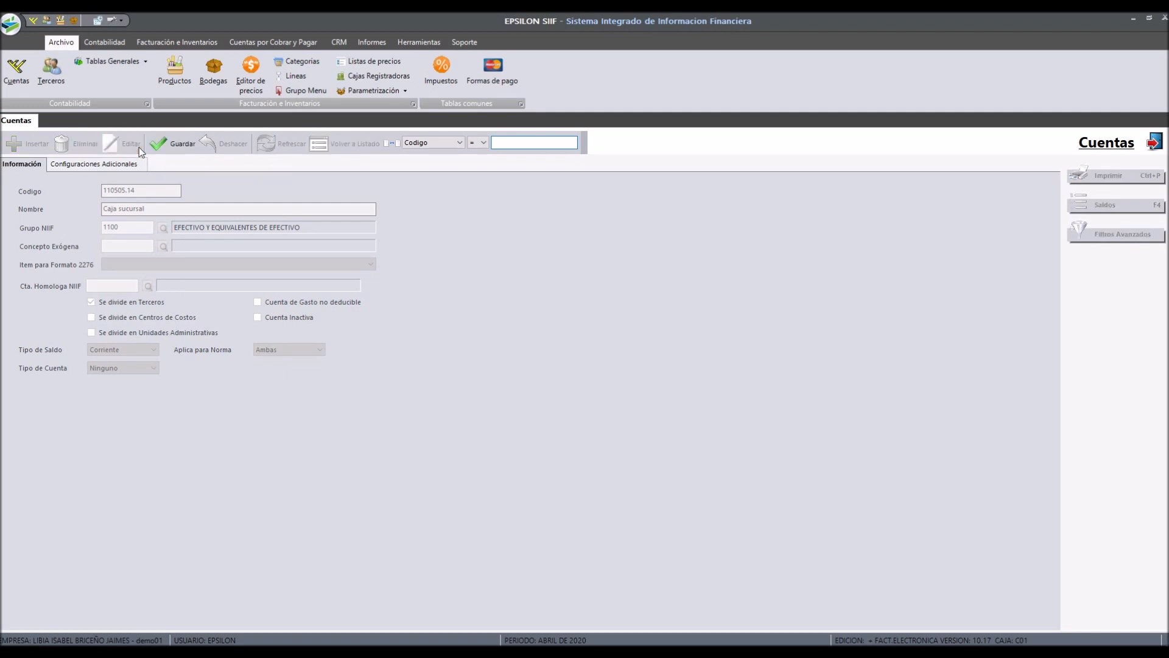
# Step: Set the petty cash concept (Concepto Caja Menor) code to PAPEL with description GASTOS DE PAPELERIA
pyautogui.click(65, 166)
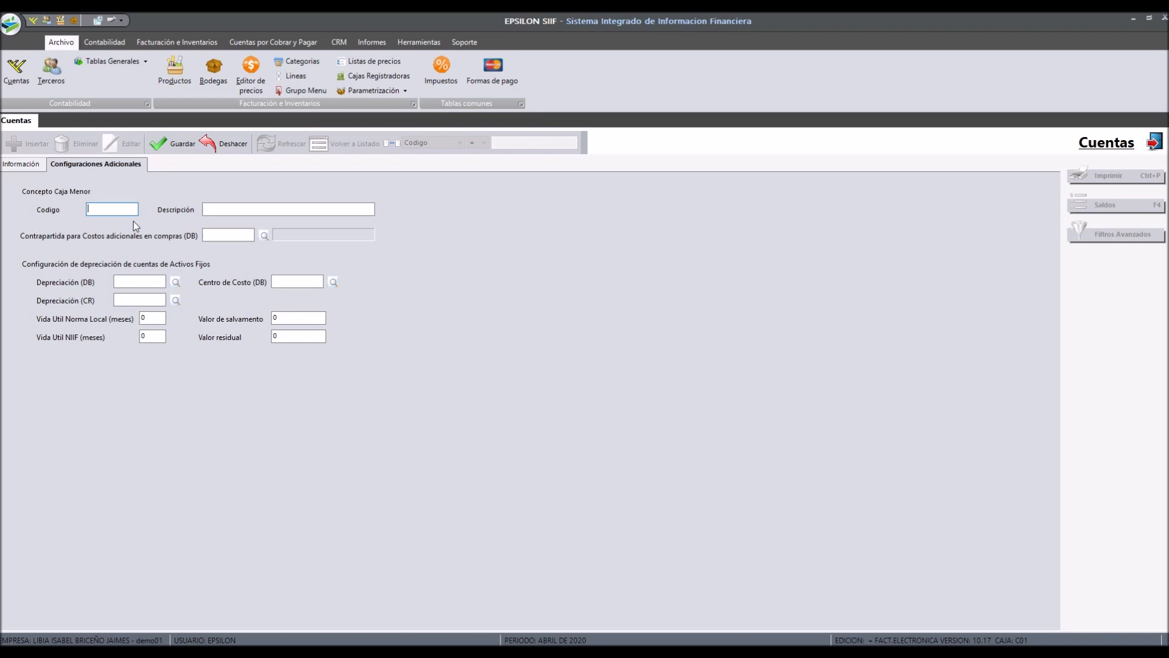
pyautogui.write('PAPEL')
pyautogui.press('Tab')
pyautogui.write('GASTOS DE PAPELERIA')
# Step: Review the Información tab and the fixed-asset depreciation fields in the additional settings
pyautogui.click(21, 164)
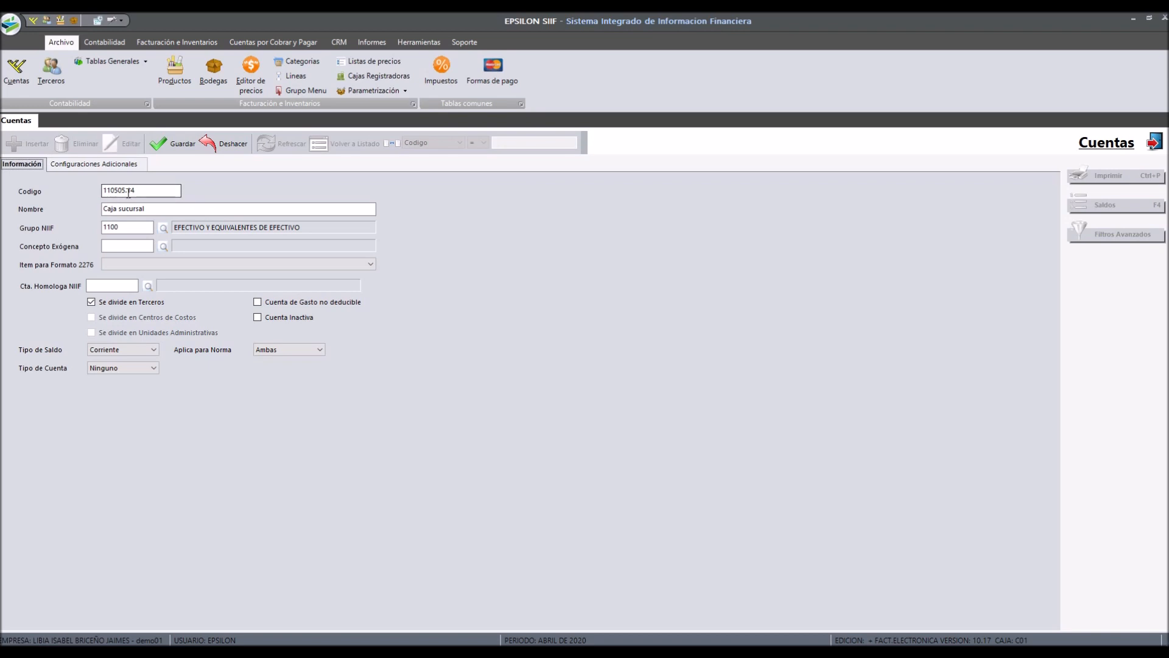
pyautogui.click(112, 164)
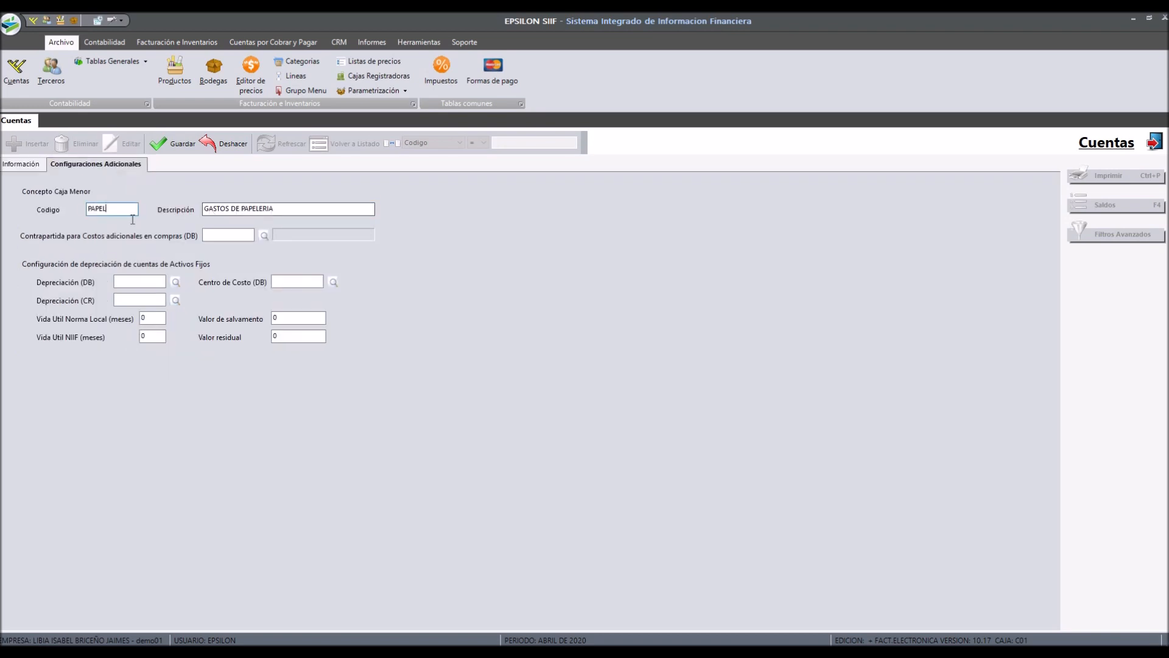
pyautogui.click(34, 163)
pyautogui.click(72, 164)
pyautogui.click(20, 164)
pyautogui.click(85, 165)
pyautogui.click(144, 284)
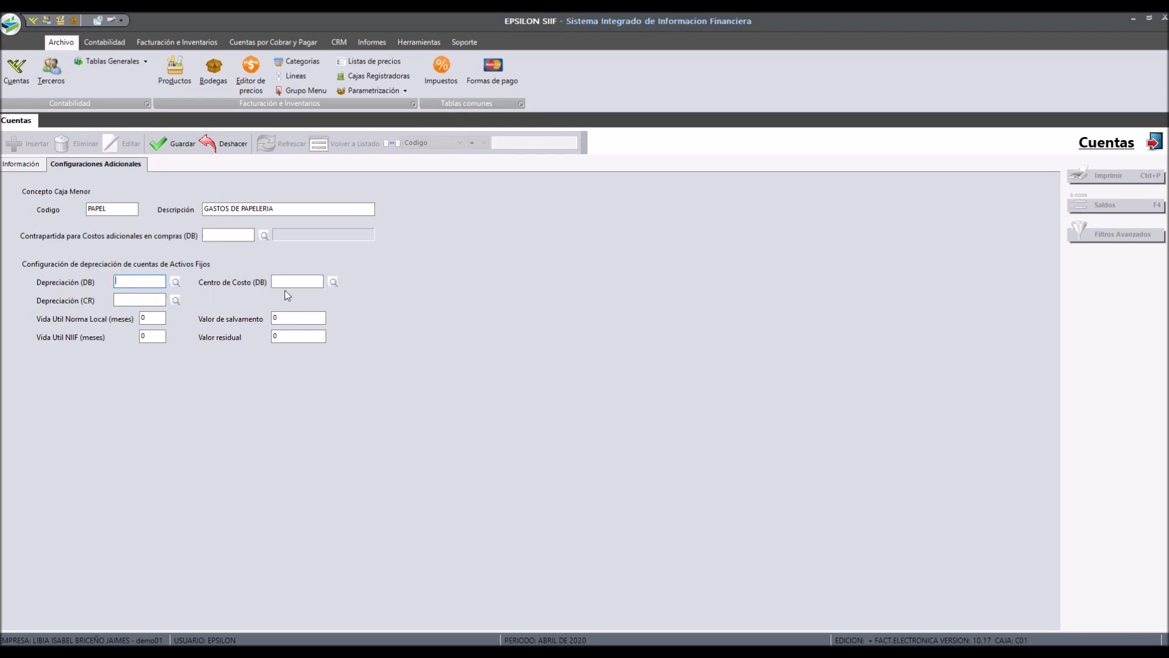
pyautogui.click(142, 282)
pyautogui.click(147, 302)
pyautogui.press('Tab')
pyautogui.press('Tab')
pyautogui.moveTo(286, 317); pyautogui.dragTo(263, 338)
# Step: Save the changes to the account
pyautogui.click(20, 164)
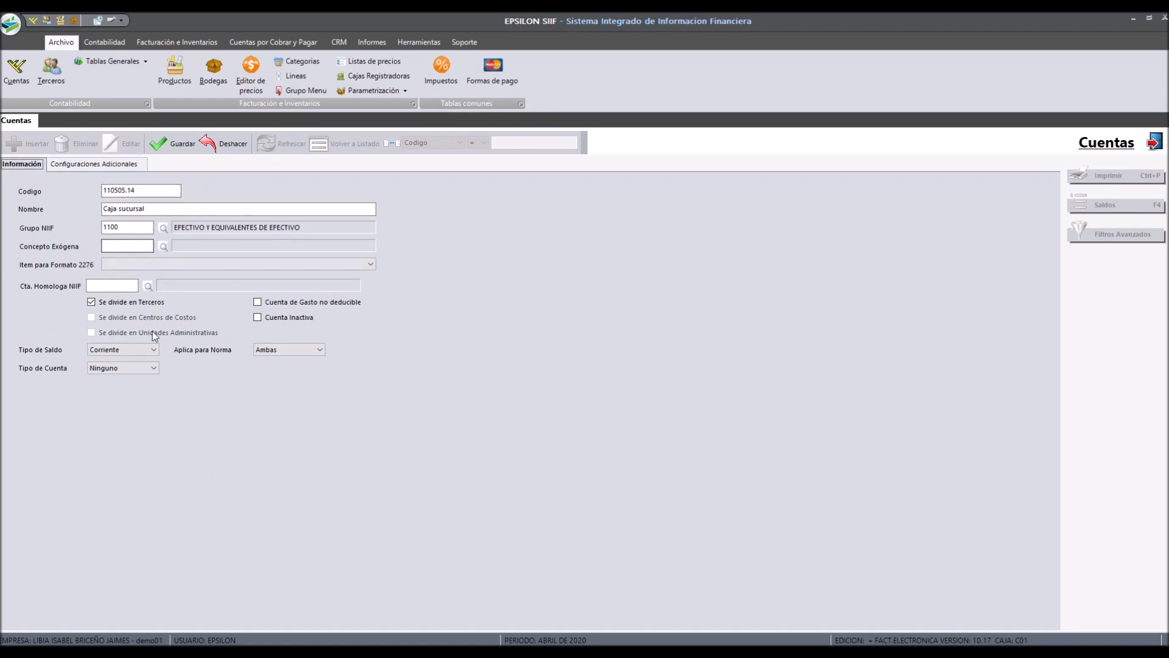
pyautogui.click(174, 153)
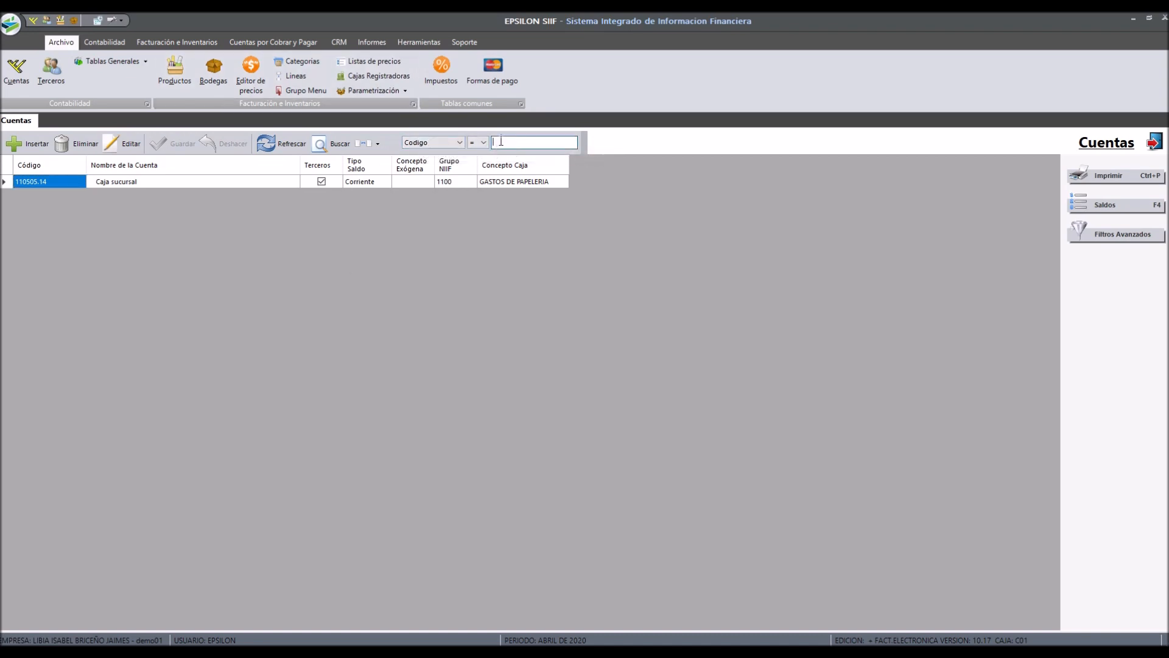
# Step: Search the accounts list for codes starting with 11
pyautogui.click(460, 143)
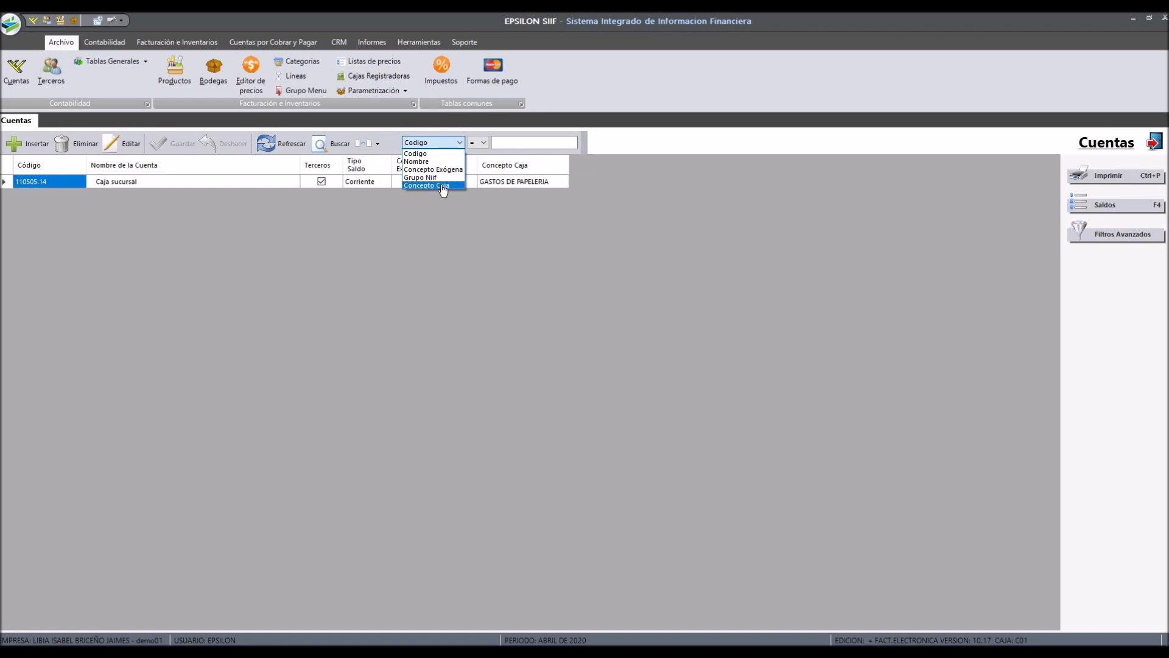
pyautogui.click(445, 153)
pyautogui.click(504, 145)
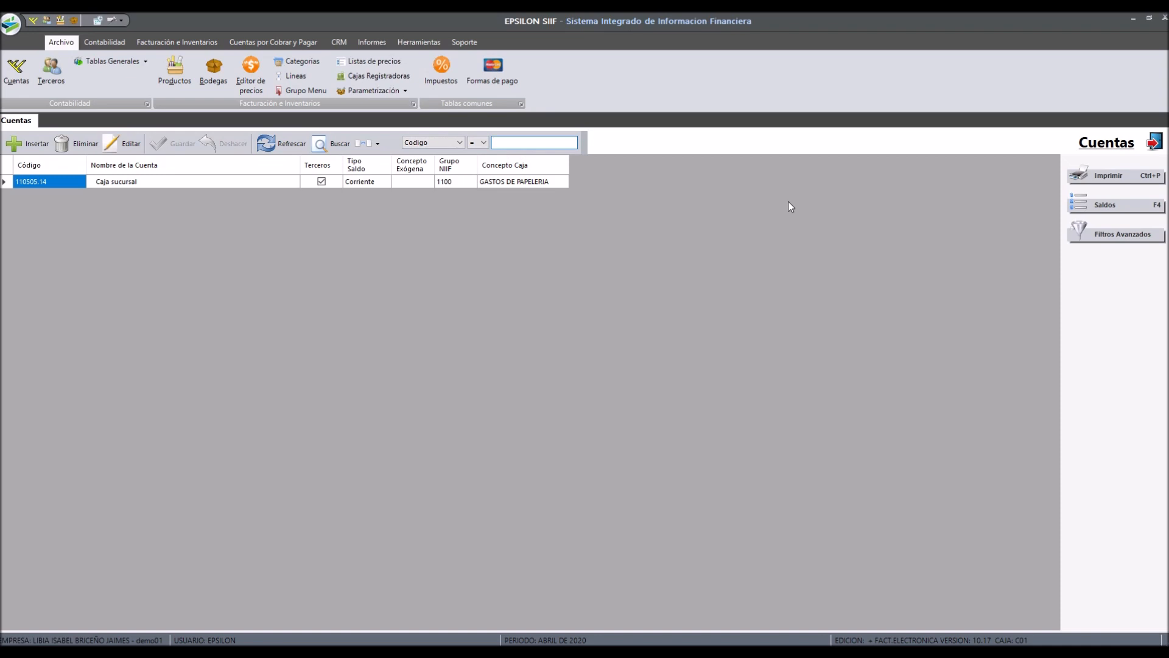
pyautogui.write('11')
pyautogui.press('Return')
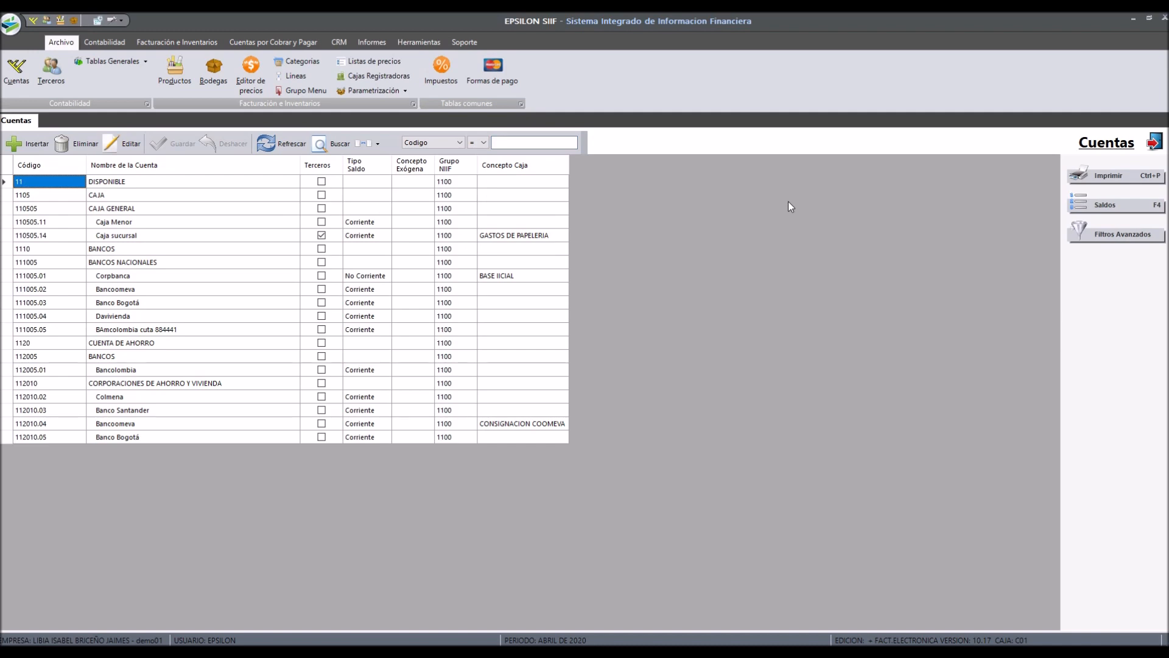
# Step: Move through the rows of the filtered accounts list
pyautogui.press('Down')
pyautogui.press('Down')
pyautogui.press('Down')
pyautogui.press('Down')
pyautogui.press('Down')
pyautogui.press('Down')
pyautogui.press('Down')
pyautogui.press('Down')
pyautogui.press('Down')
pyautogui.press('Down')
pyautogui.press('Down')
pyautogui.press('Down')
pyautogui.press('Down')
pyautogui.press('Down')
pyautogui.press('Down')
pyautogui.press('Down')
pyautogui.press('Down')
pyautogui.press('Down')
pyautogui.press('Down')
pyautogui.press('Down')
pyautogui.press('Up')
pyautogui.press('Up')
pyautogui.press('Up')
pyautogui.press('Up')
pyautogui.press('Up')
pyautogui.press('Up')
pyautogui.press('Up')
pyautogui.press('Up')
pyautogui.press('Up')
pyautogui.press('Up')
pyautogui.press('Up')
pyautogui.press('Up')
pyautogui.press('Up')
pyautogui.press('Up')
pyautogui.press('Up')
pyautogui.press('Up')
pyautogui.press('Up')
pyautogui.press('Up')
pyautogui.press('Up')
pyautogui.press('Down')
pyautogui.press('Down')
pyautogui.press('Down')
pyautogui.press('Down')
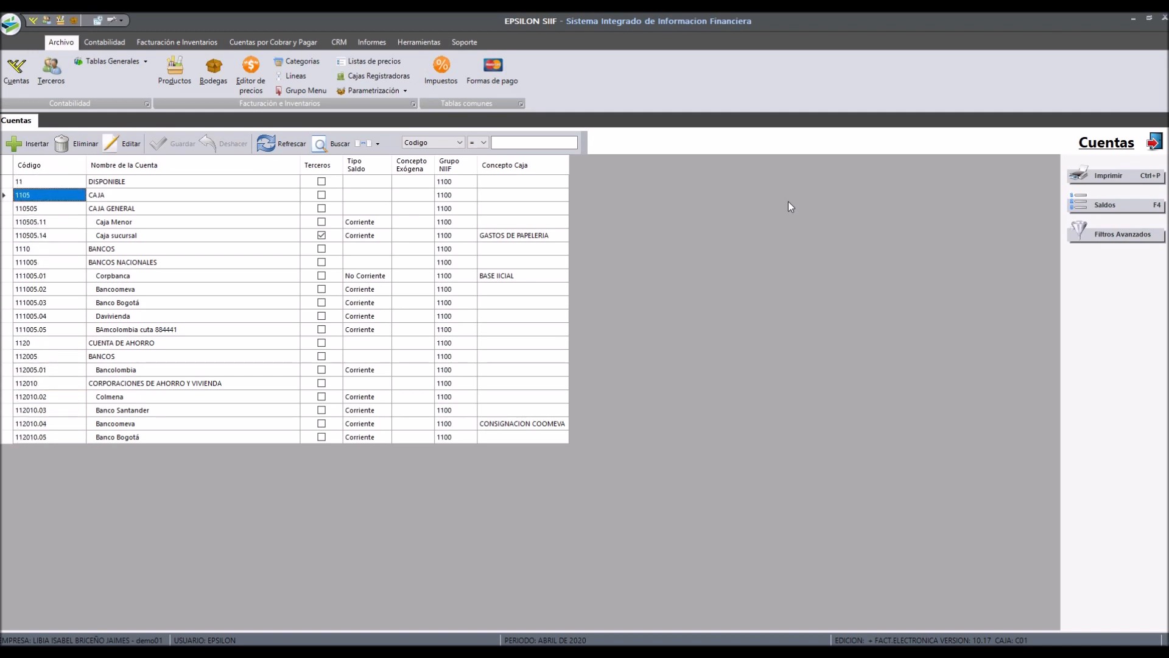
pyautogui.press('Down')
pyautogui.press('Down')
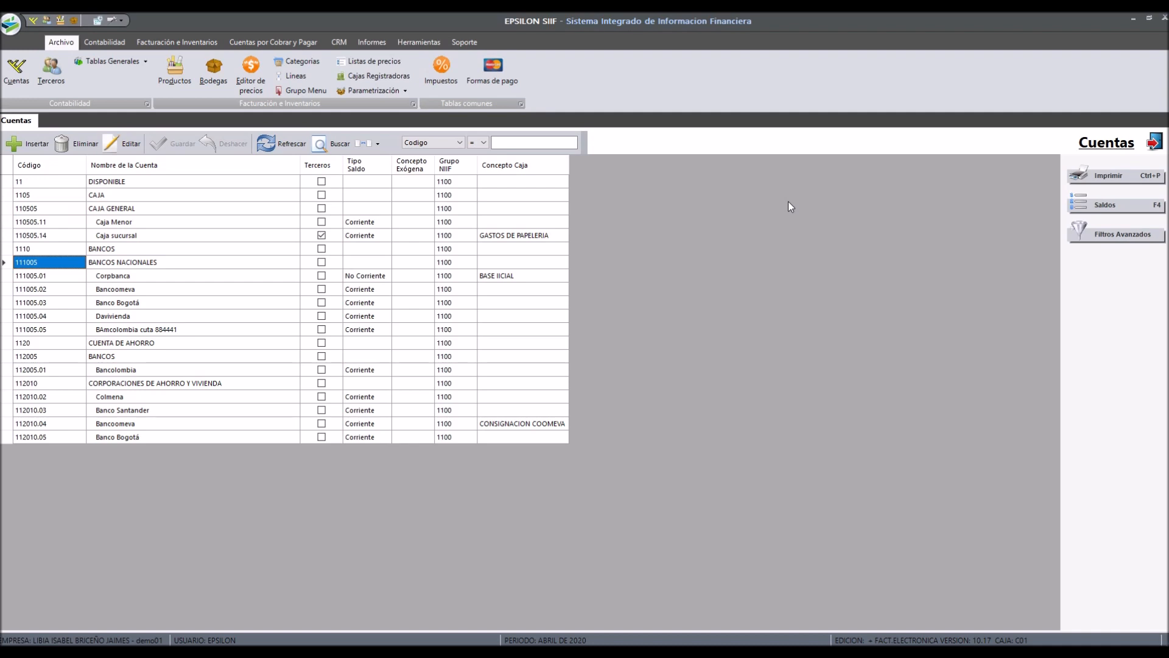
# Step: Search the accounts list for code 1105
pyautogui.click(540, 141)
pyautogui.write('1105')
pyautogui.press('Return')
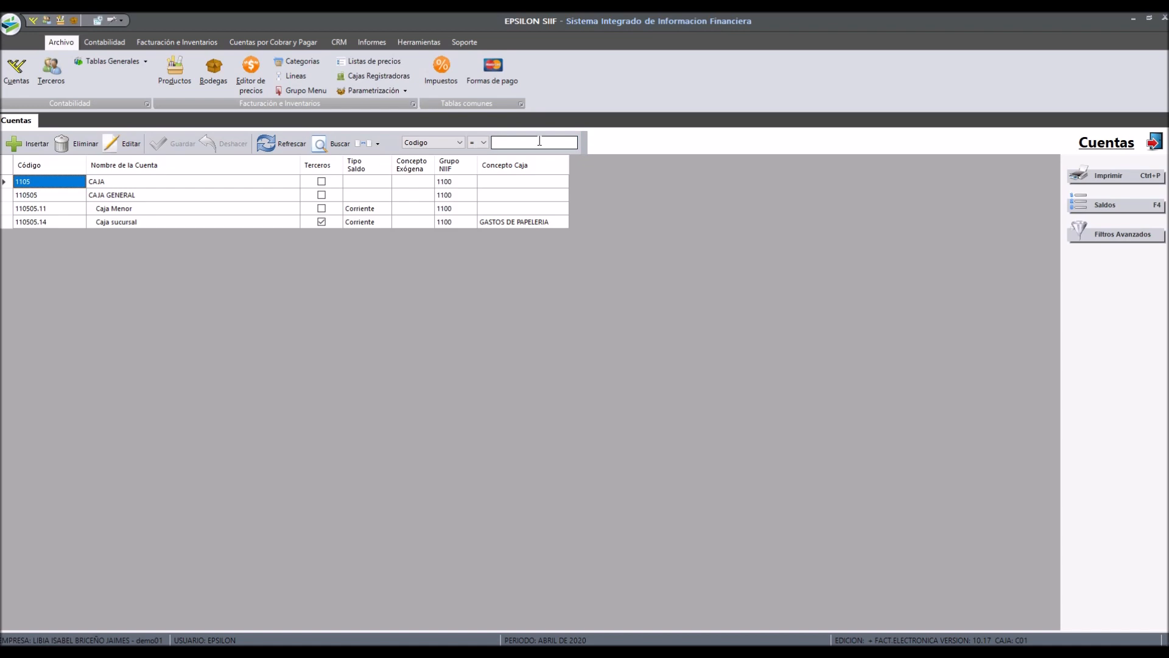
# Step: Switch the search field to Nombre and search for iva
pyautogui.click(436, 144)
pyautogui.click(438, 161)
pyautogui.write('iava')
pyautogui.press('Return')
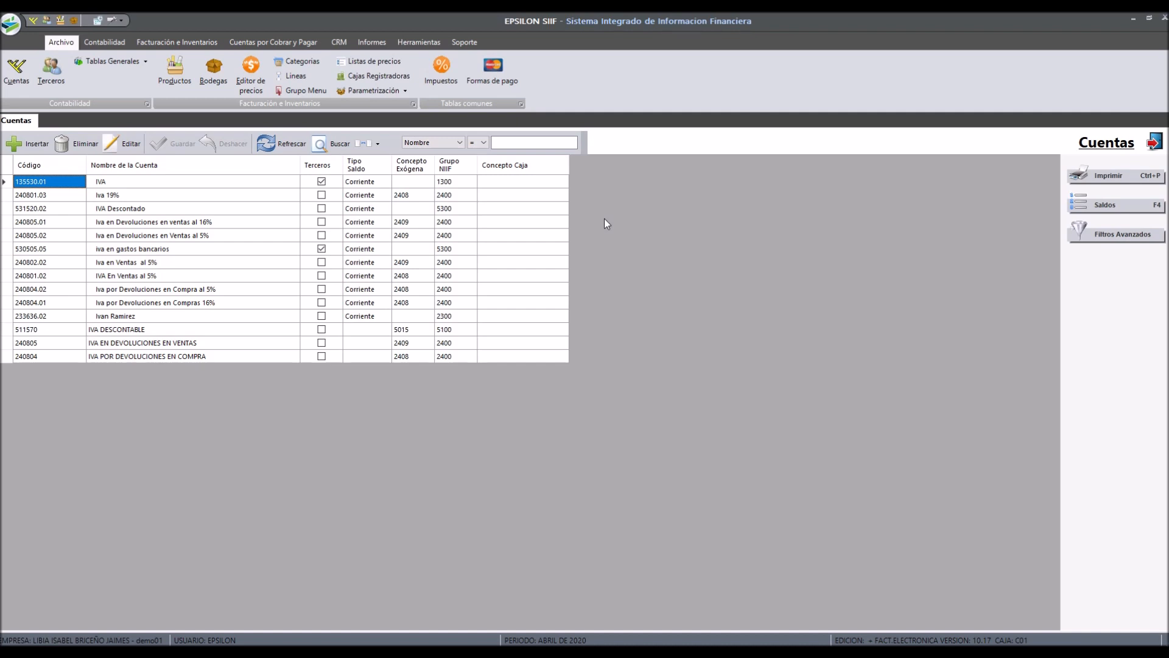
# Step: Search account names containing IVA using the %IVA wildcard
pyautogui.write('%I A')
pyautogui.press('BackSpace')
pyautogui.press('BackSpace')
pyautogui.press('BackSpace')
pyautogui.press('BackSpace')
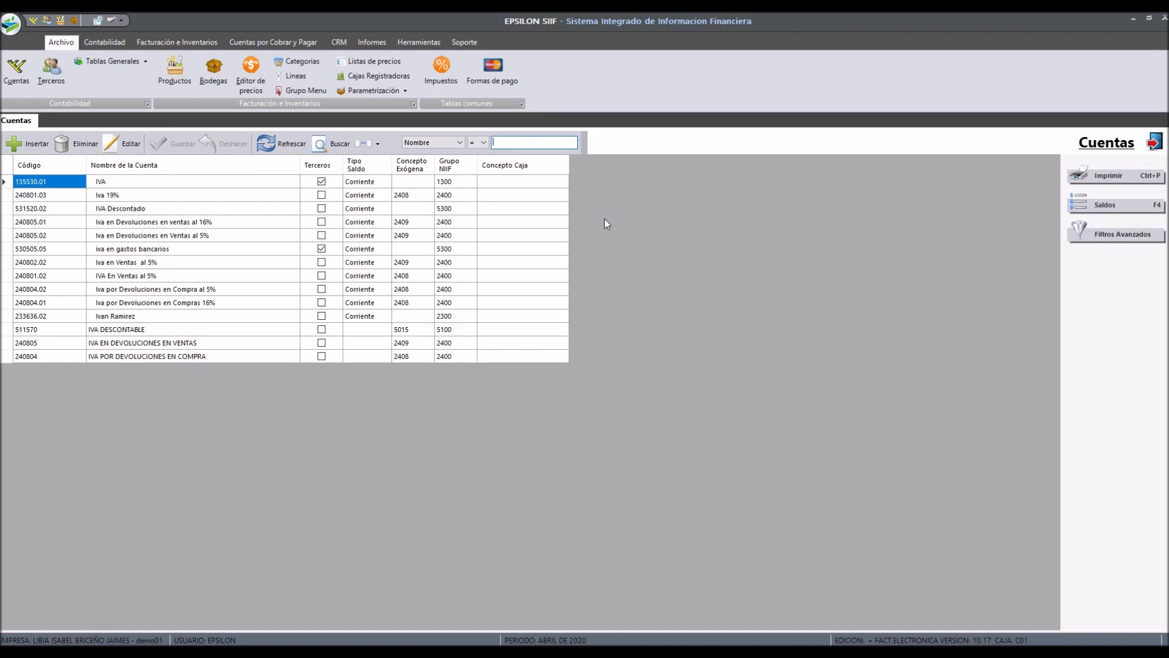
pyautogui.write('%IVA')
pyautogui.press('Return')
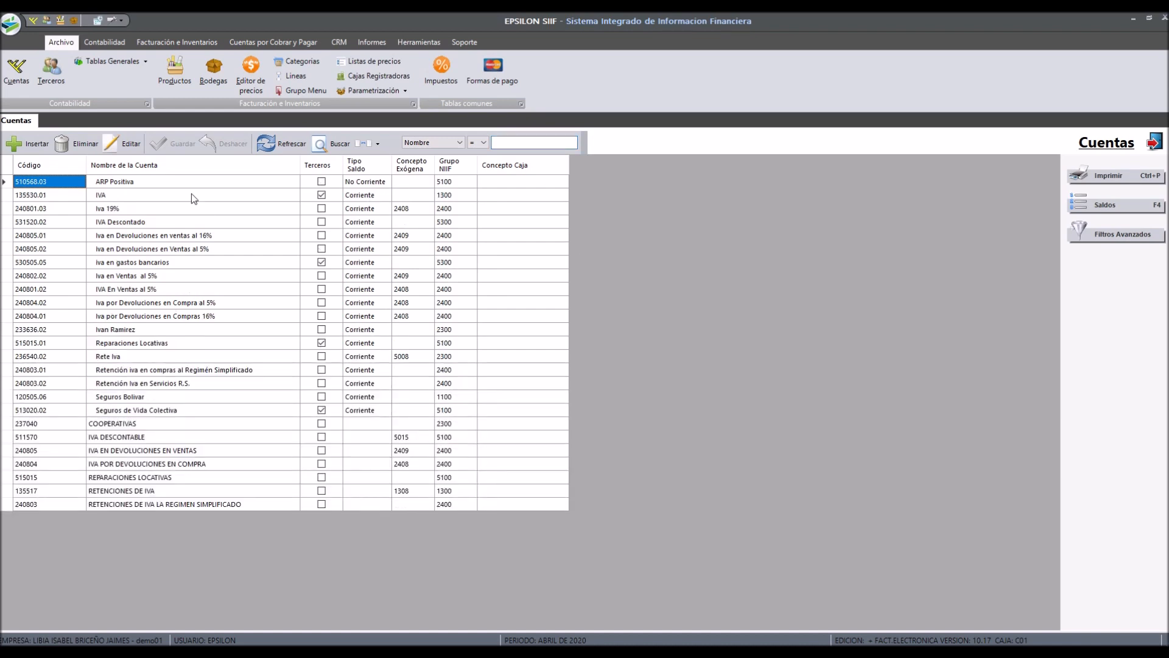
# Step: Switch the search field to Codigo and list all accounts with the % wildcard
pyautogui.click(129, 187)
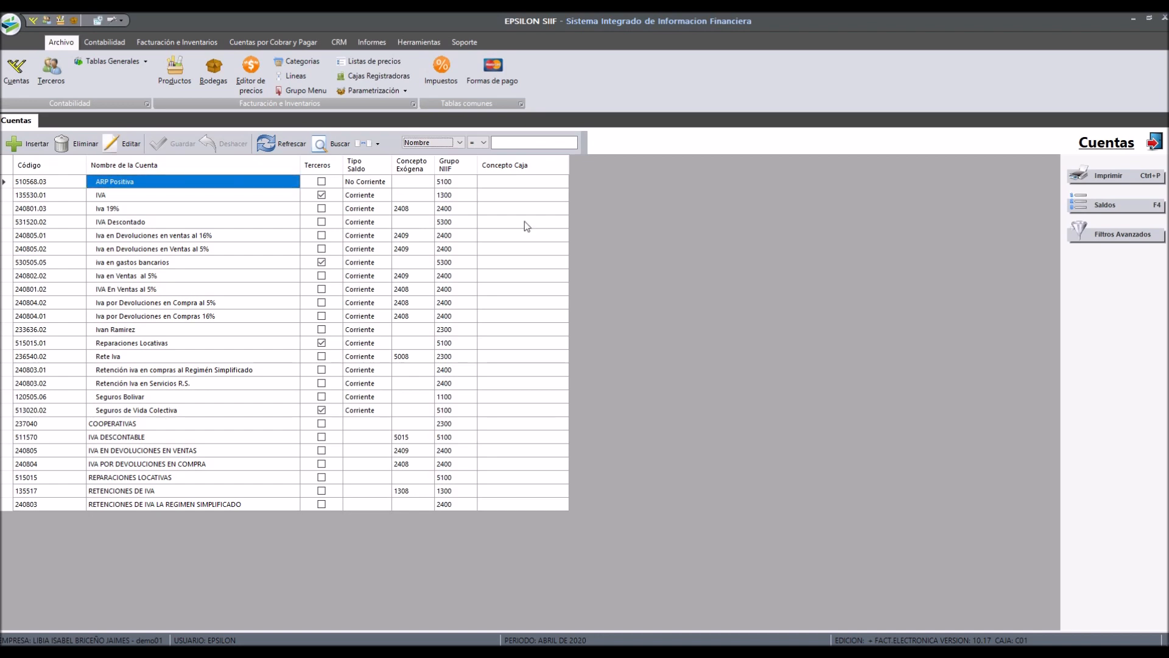
pyautogui.click(530, 142)
pyautogui.click(433, 142)
pyautogui.click(421, 157)
pyautogui.write('%')
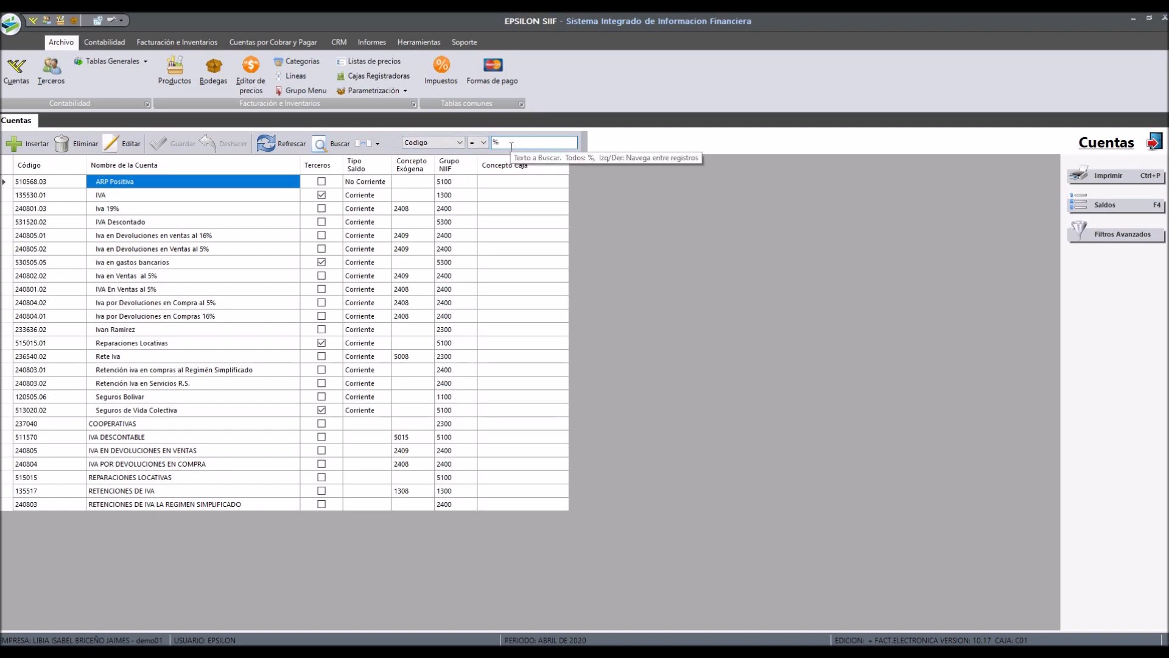
pyautogui.press('Return')
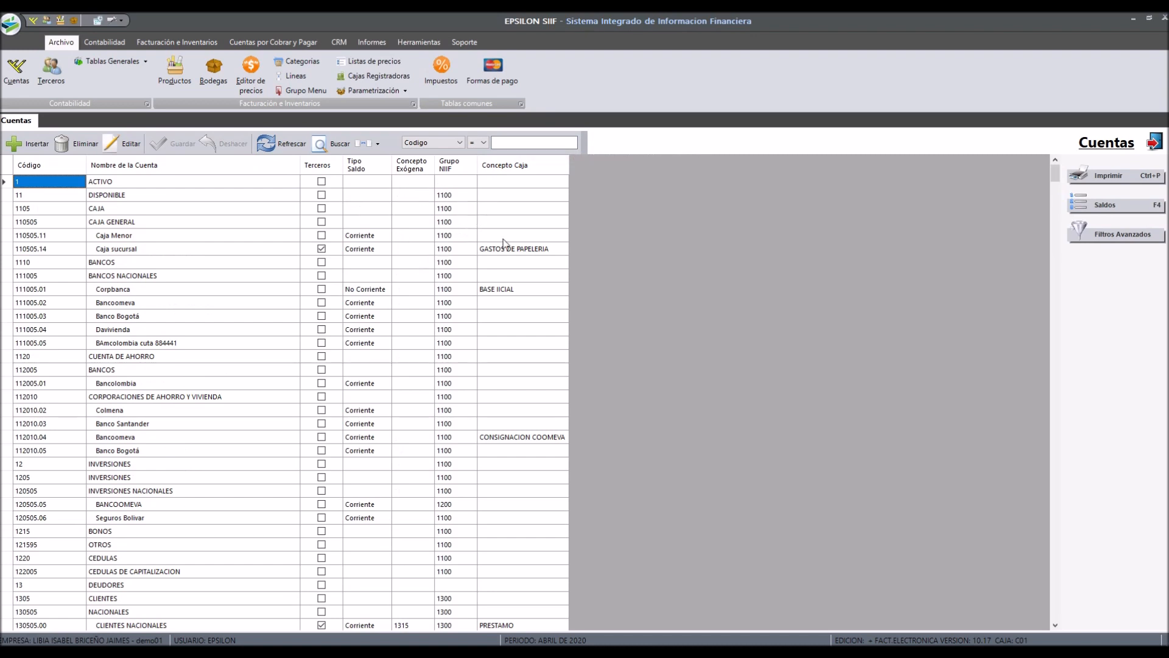
# Step: Search the accounts by Grupo Niif 110
pyautogui.click(454, 143)
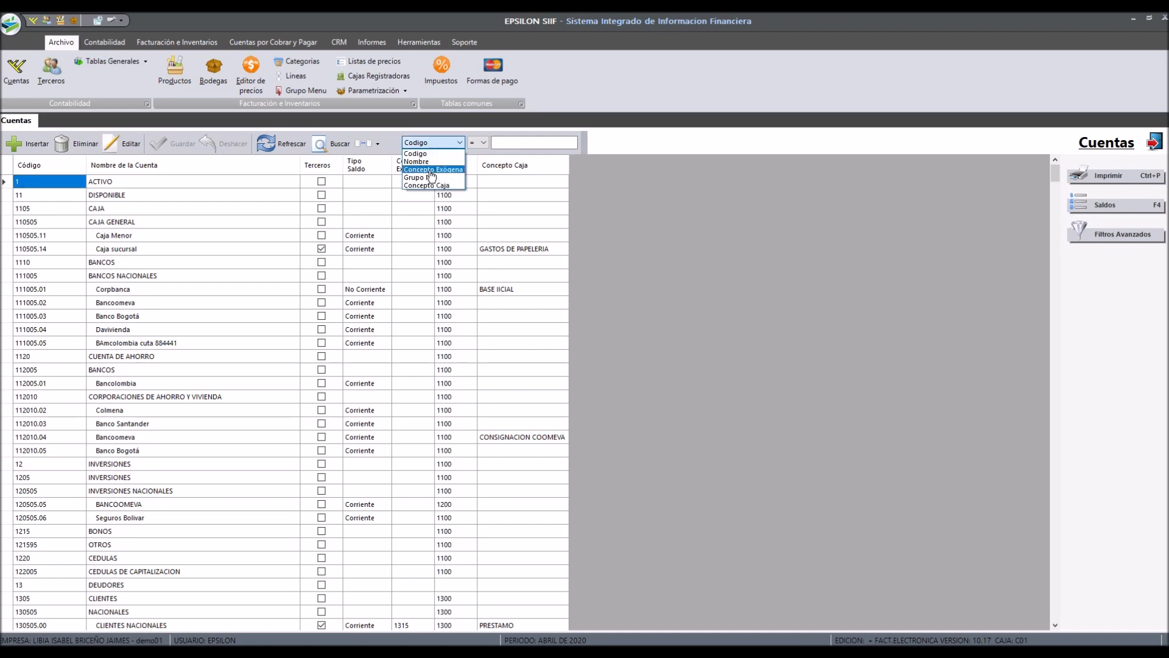
pyautogui.click(430, 177)
pyautogui.write('1100')
pyautogui.press('Return')
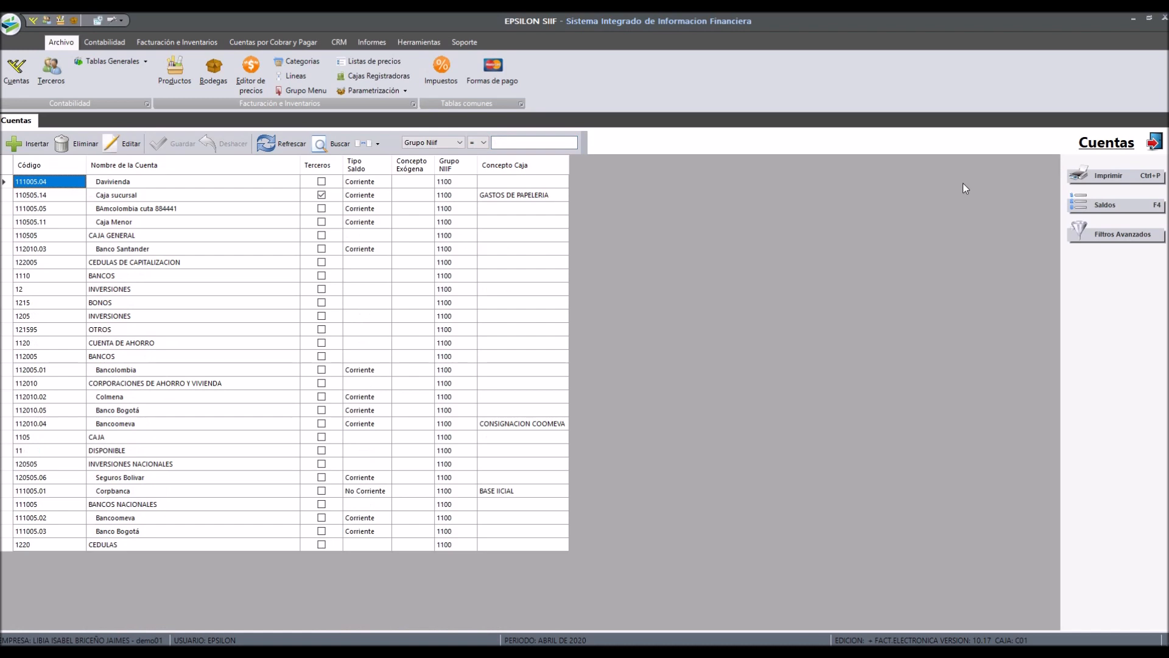
# Step: Search the accounts by Concepto Caja containing pape
pyautogui.click(433, 142)
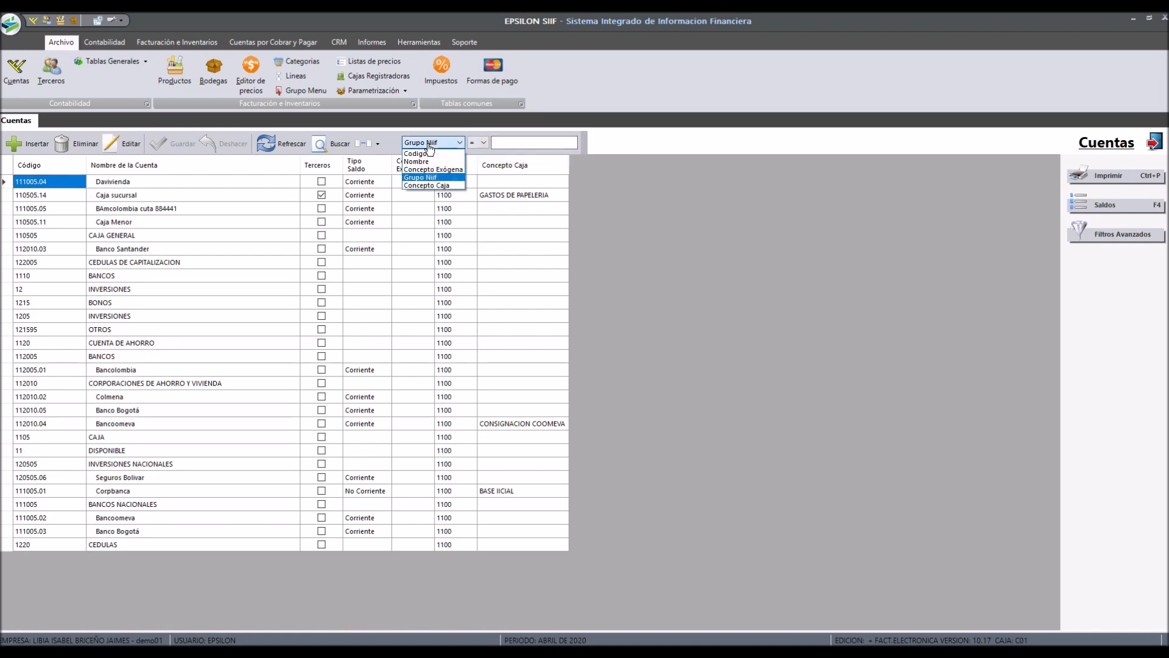
pyautogui.click(439, 186)
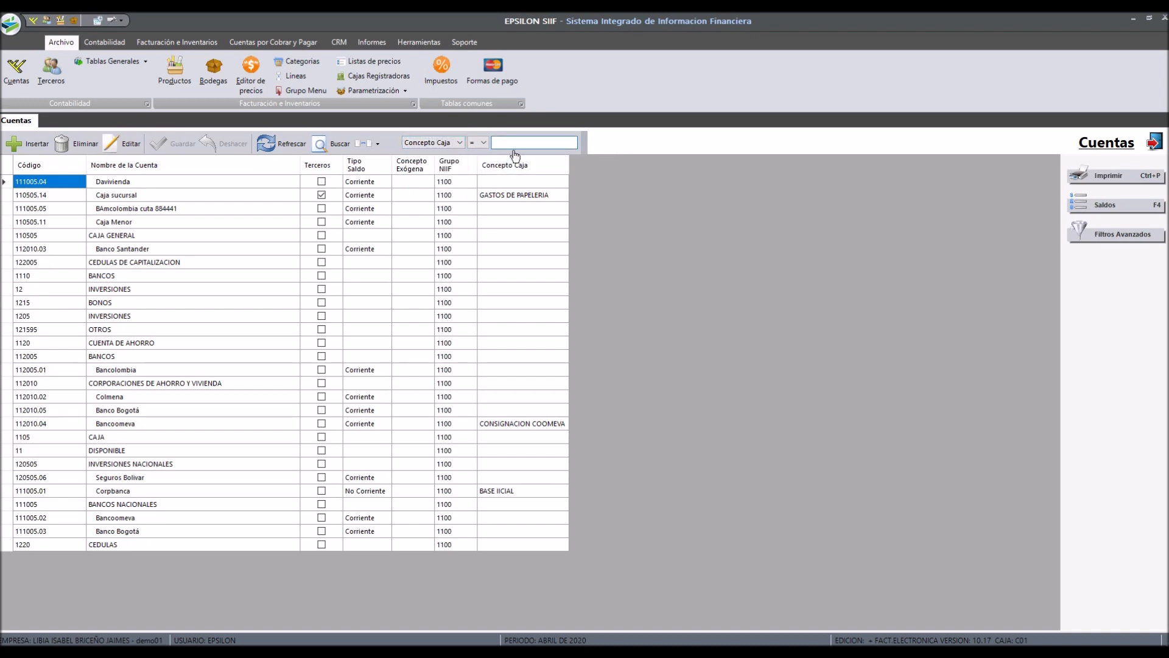
pyautogui.write('%pape')
pyautogui.press('Return')
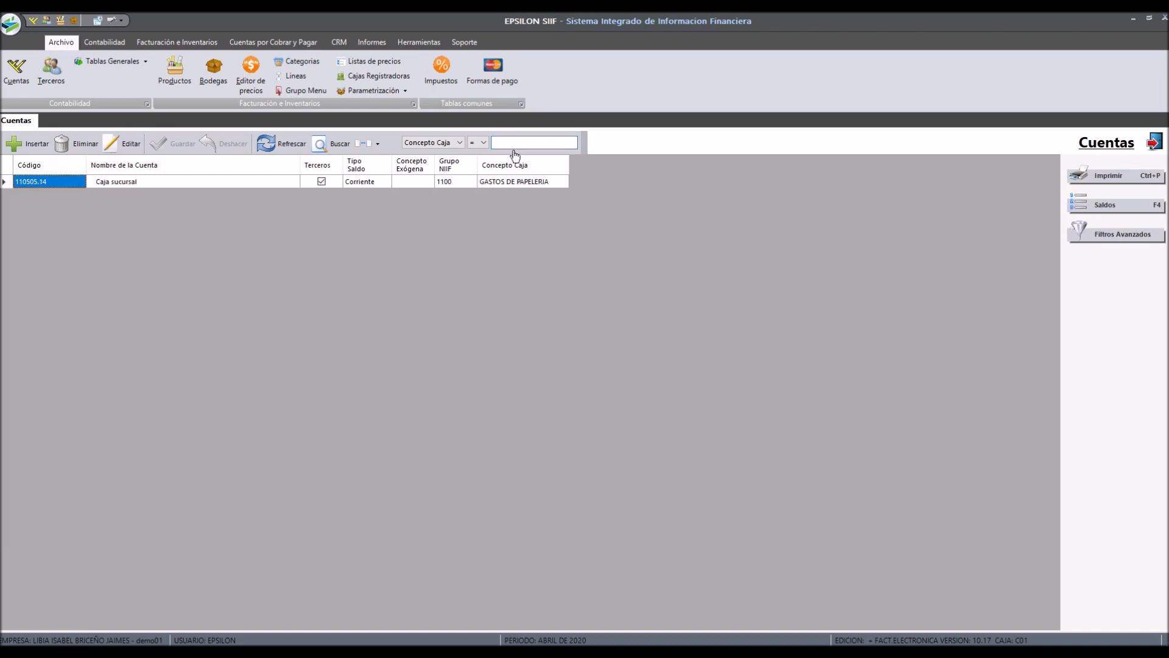
# Step: Refresh the list and hide the Concepto Exógena, Grupo Niif and Concepto Caja columns
pyautogui.click(283, 145)
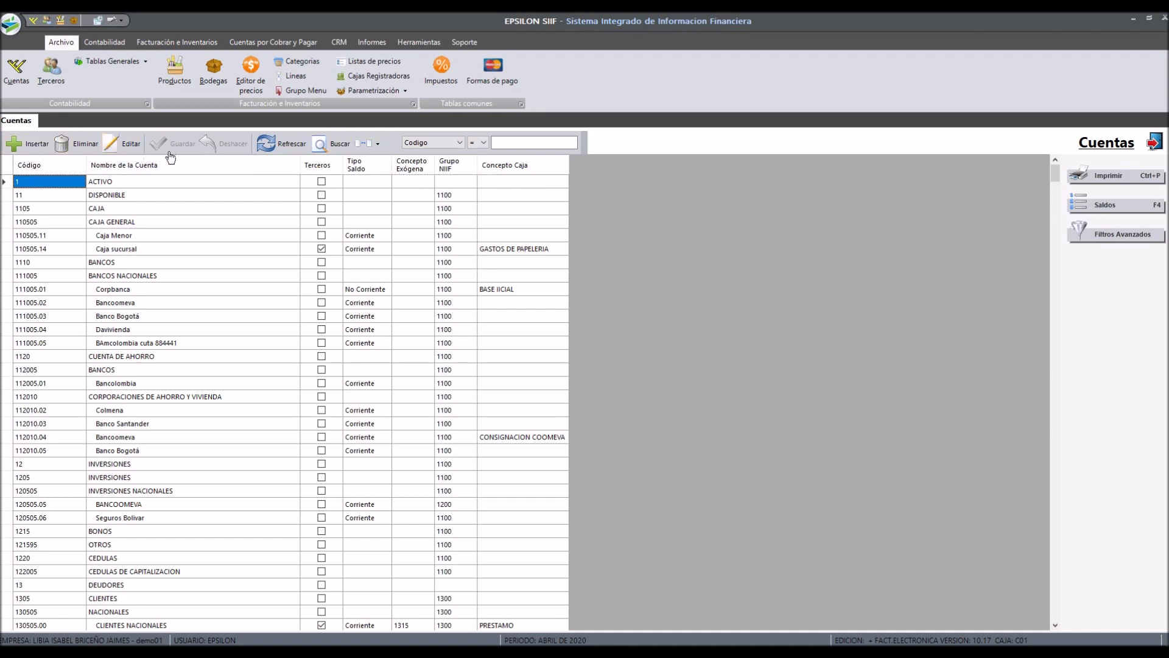
pyautogui.click(377, 144)
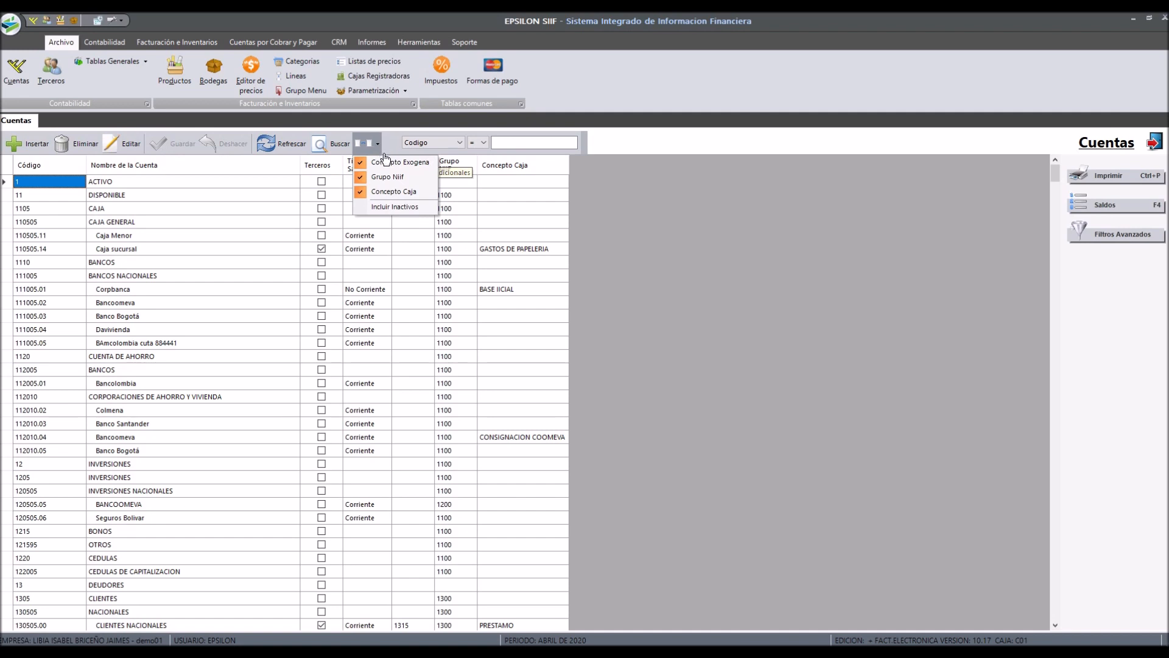
pyautogui.click(386, 159)
pyautogui.click(378, 145)
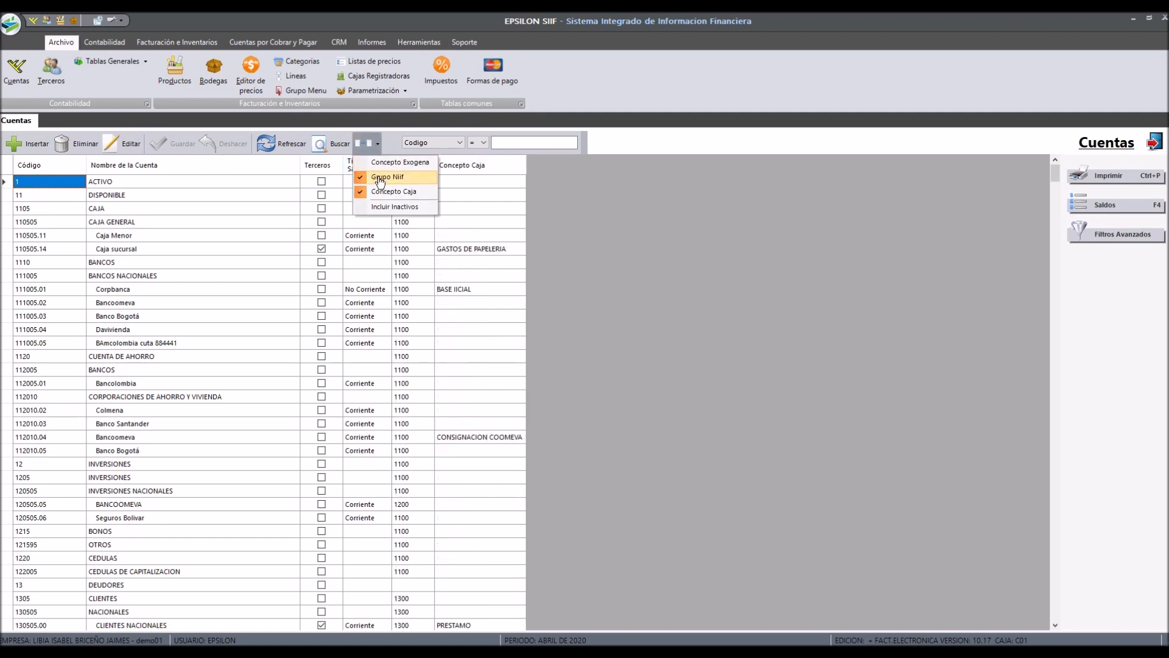
pyautogui.click(376, 176)
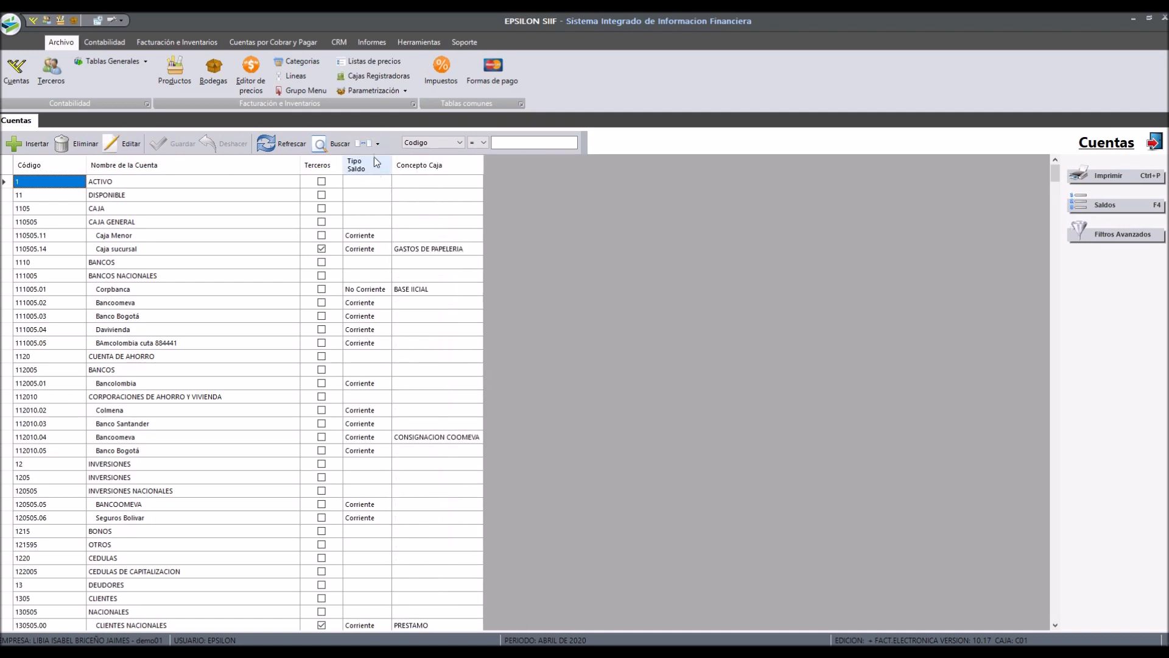
pyautogui.click(378, 147)
pyautogui.click(382, 186)
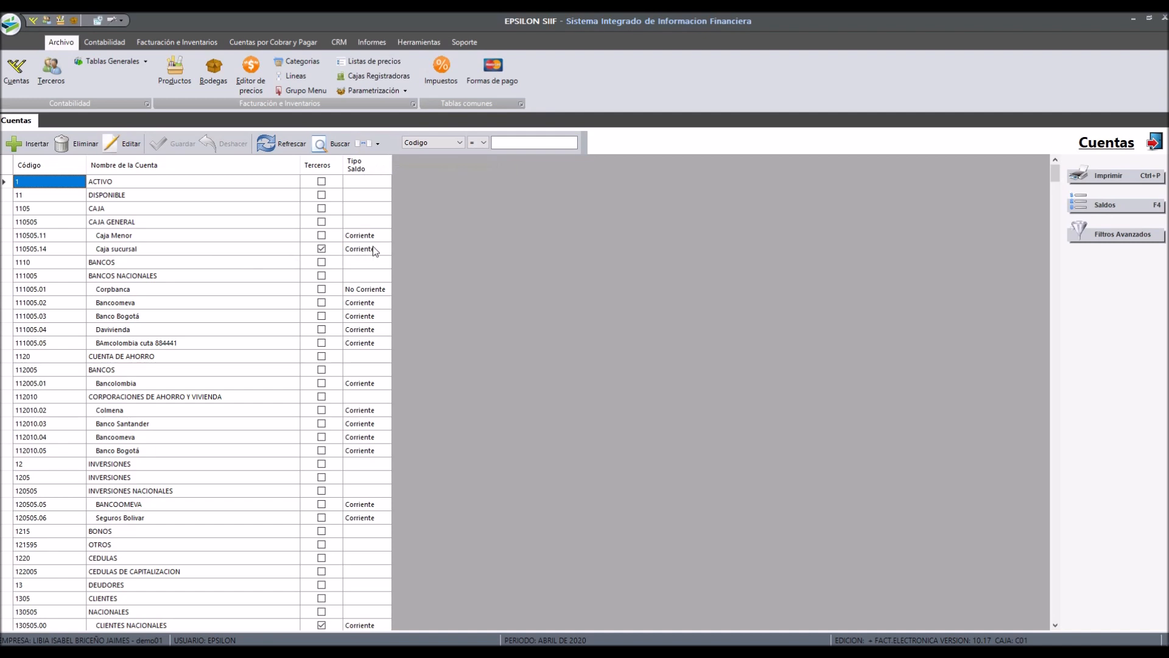
# Step: Open the Caja sucursal account for editing
pyautogui.click(176, 253)
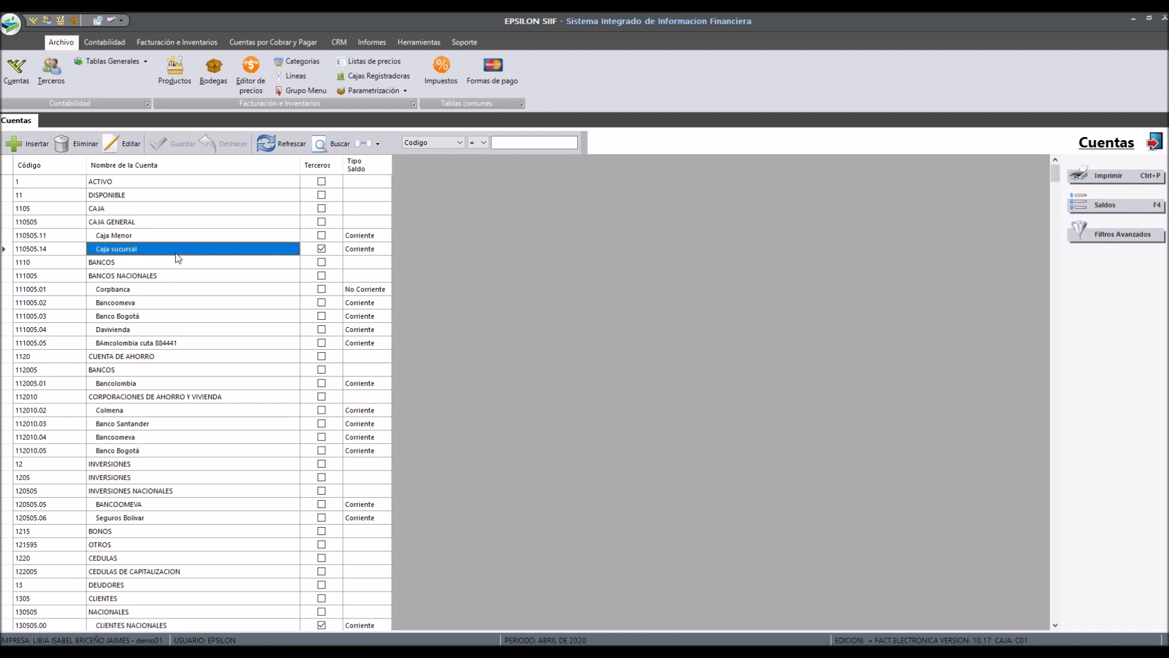
pyautogui.click(131, 144)
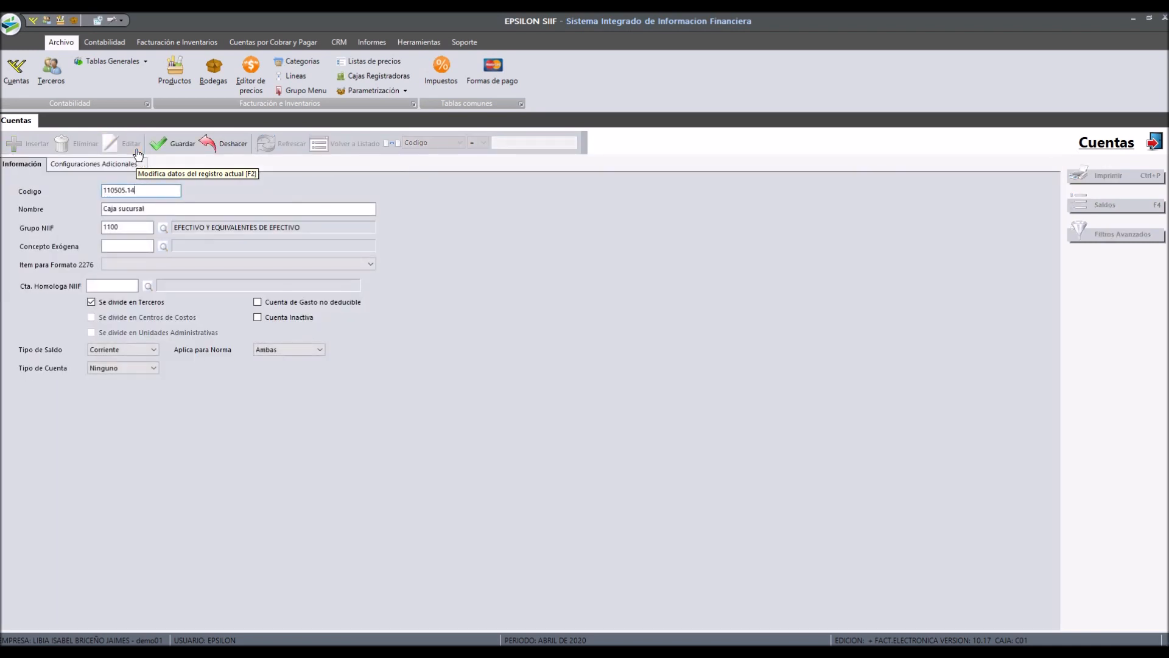
# Step: Mark the Caja sucursal account as inactive and save the change
pyautogui.click(266, 318)
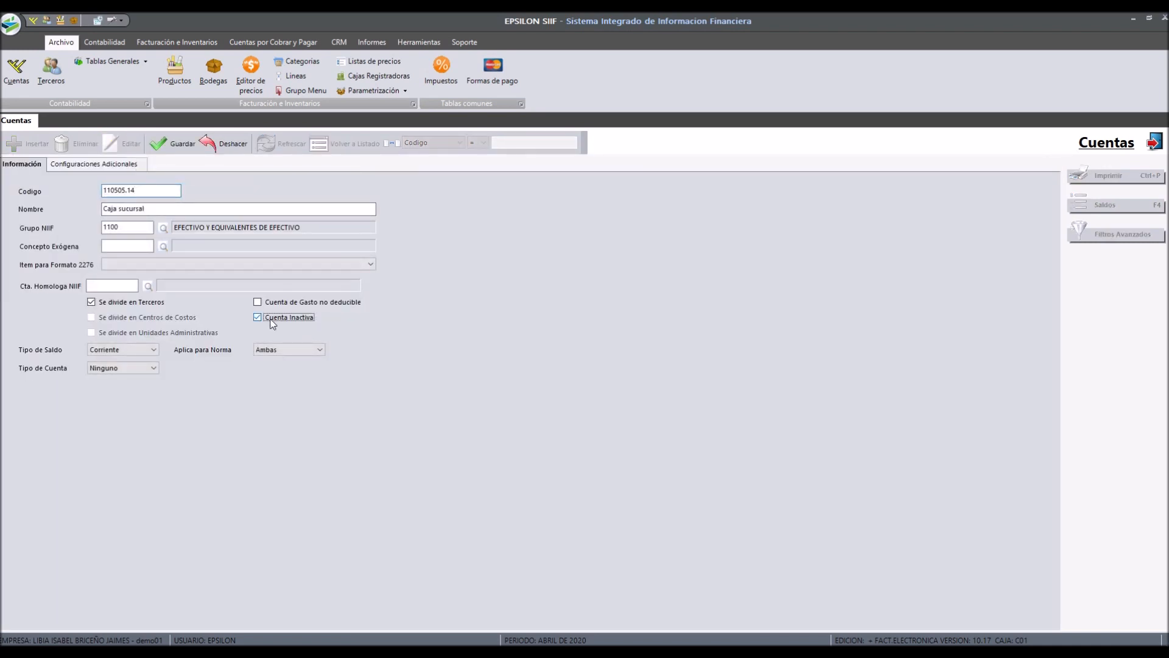
pyautogui.click(177, 155)
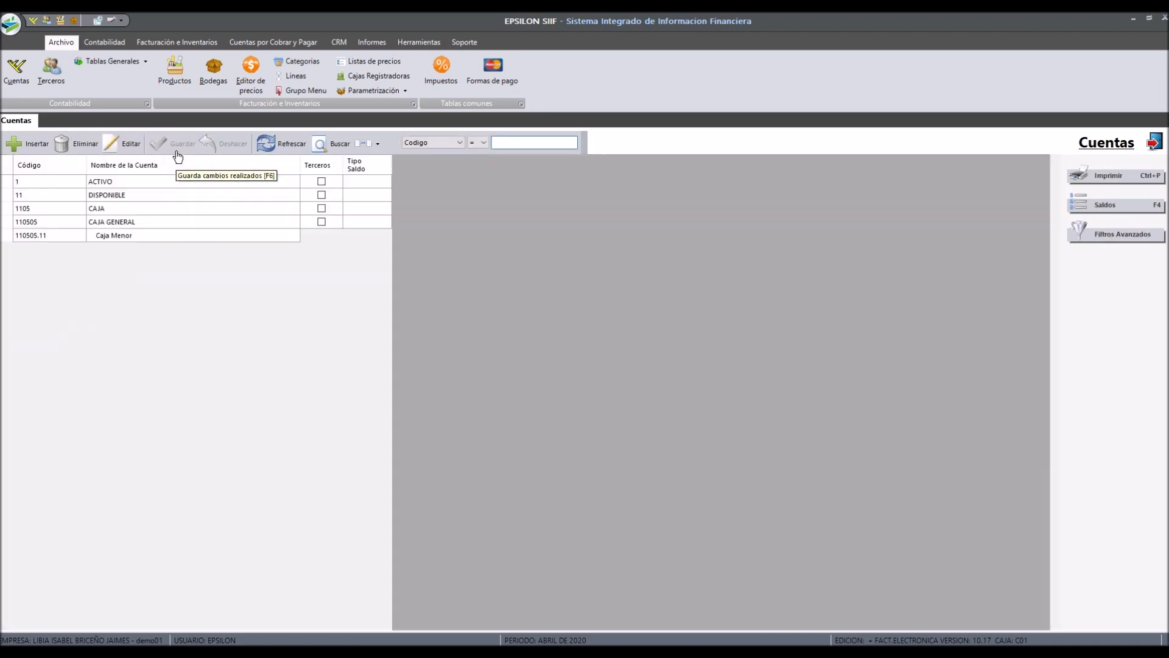
pyautogui.click(155, 238)
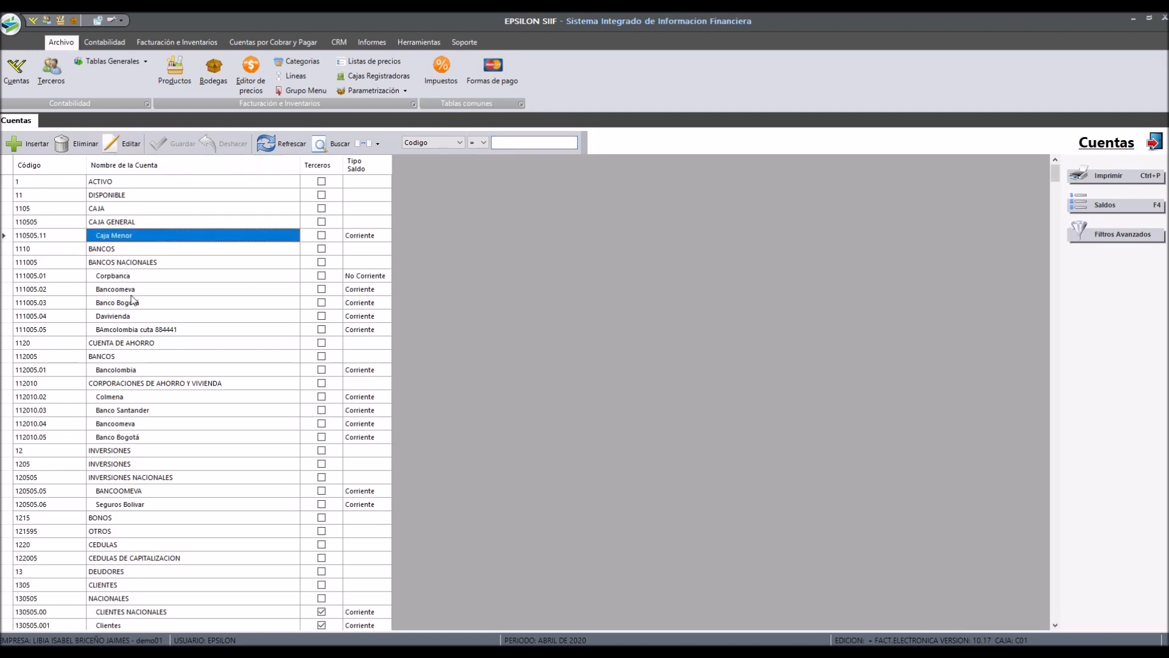
pyautogui.click(134, 302)
pyautogui.click(131, 238)
# Step: Turn on the option to include inactive accounts, search again and scroll through the list to review them
pyautogui.click(376, 151)
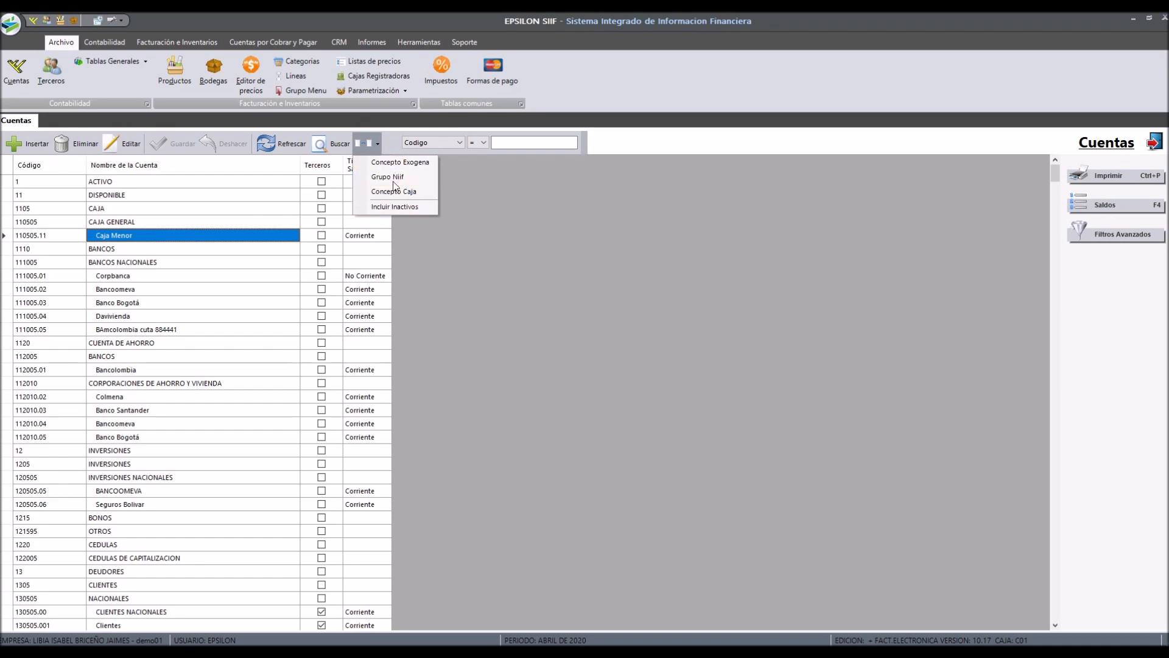
pyautogui.click(379, 146)
pyautogui.click(379, 147)
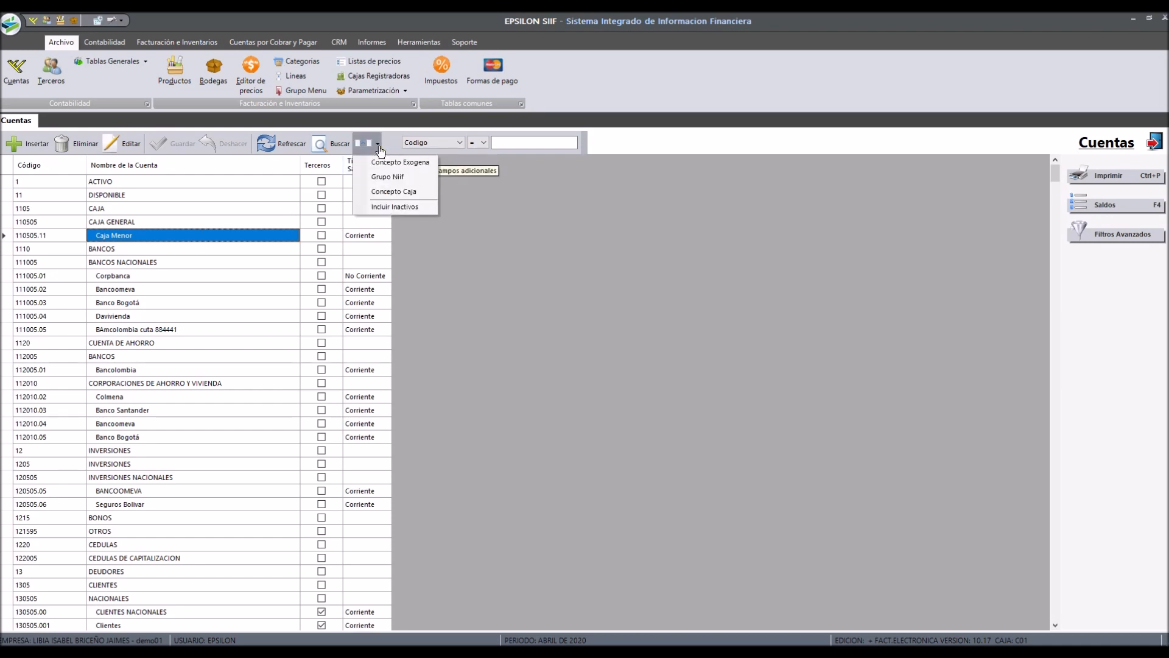
pyautogui.click(412, 208)
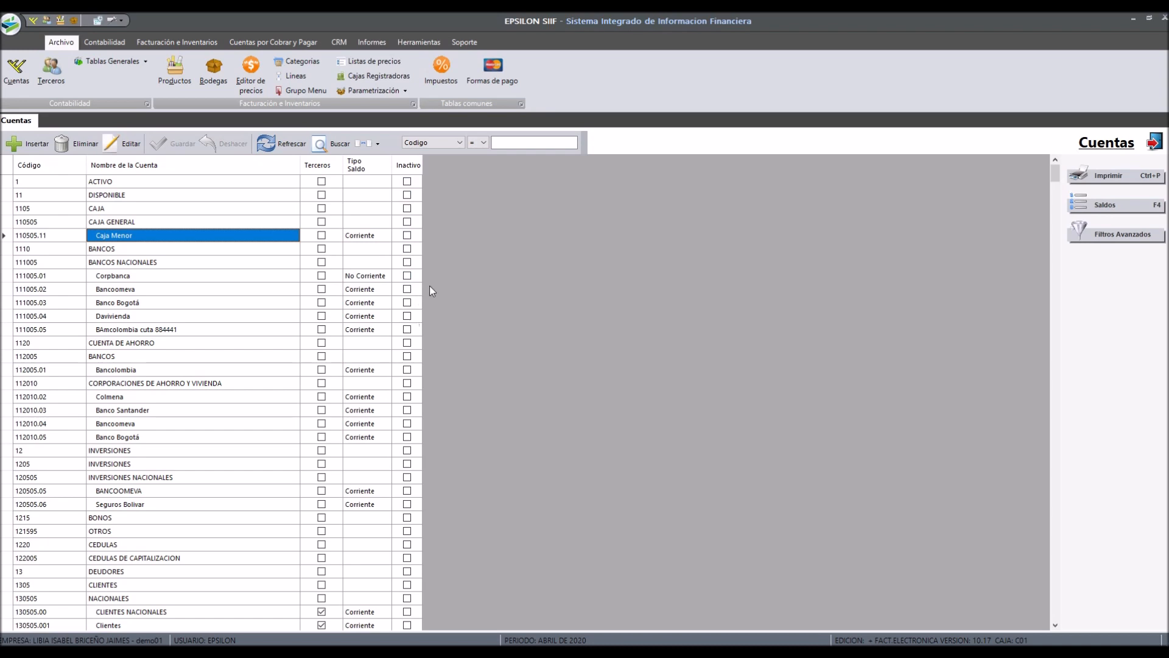
pyautogui.click(511, 143)
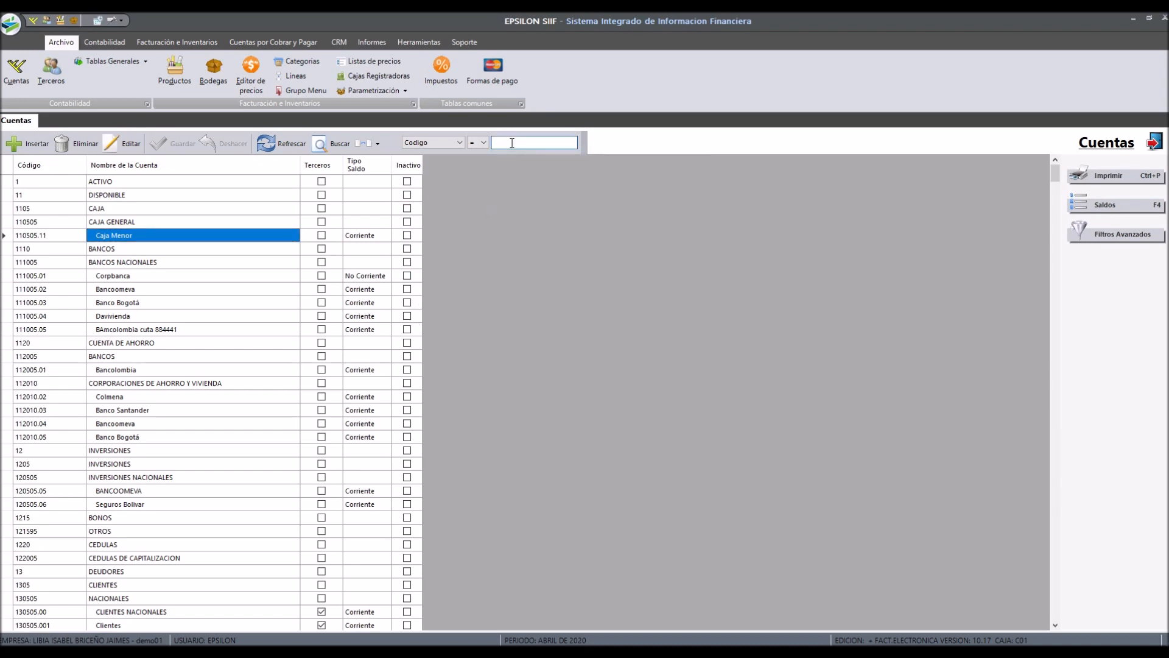
pyautogui.press('Return')
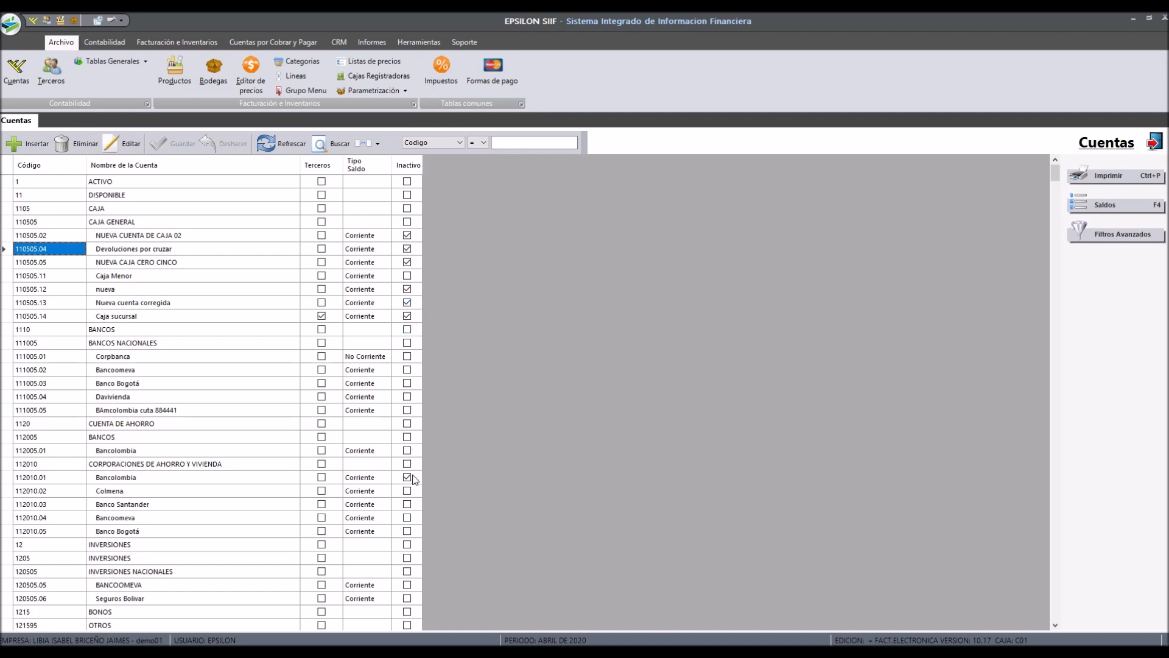
pyautogui.scroll(-20, 430, 473)
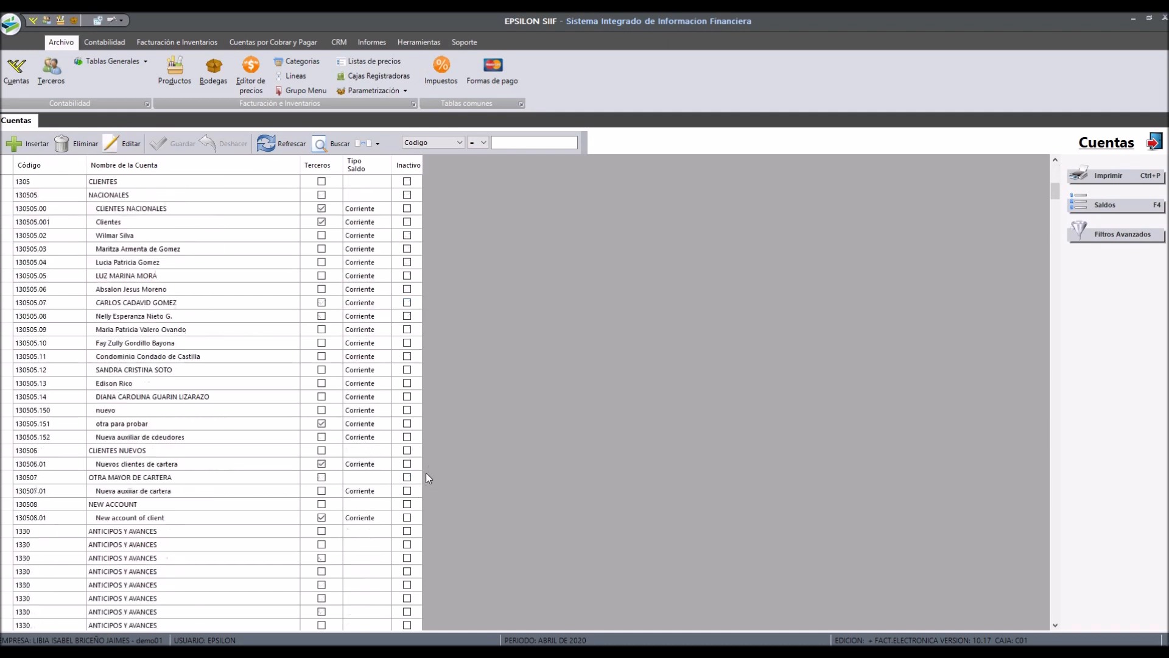
pyautogui.scroll(20, 425, 472)
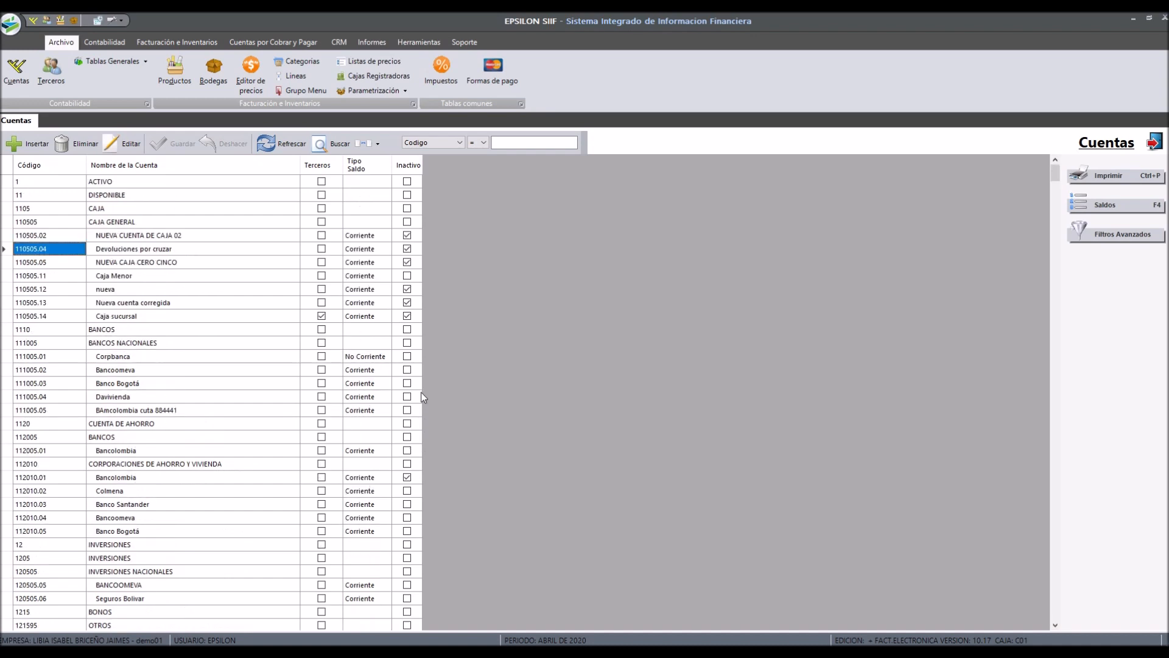
# Step: Turn off the inactive accounts option and search the accounts by code 1
pyautogui.click(378, 144)
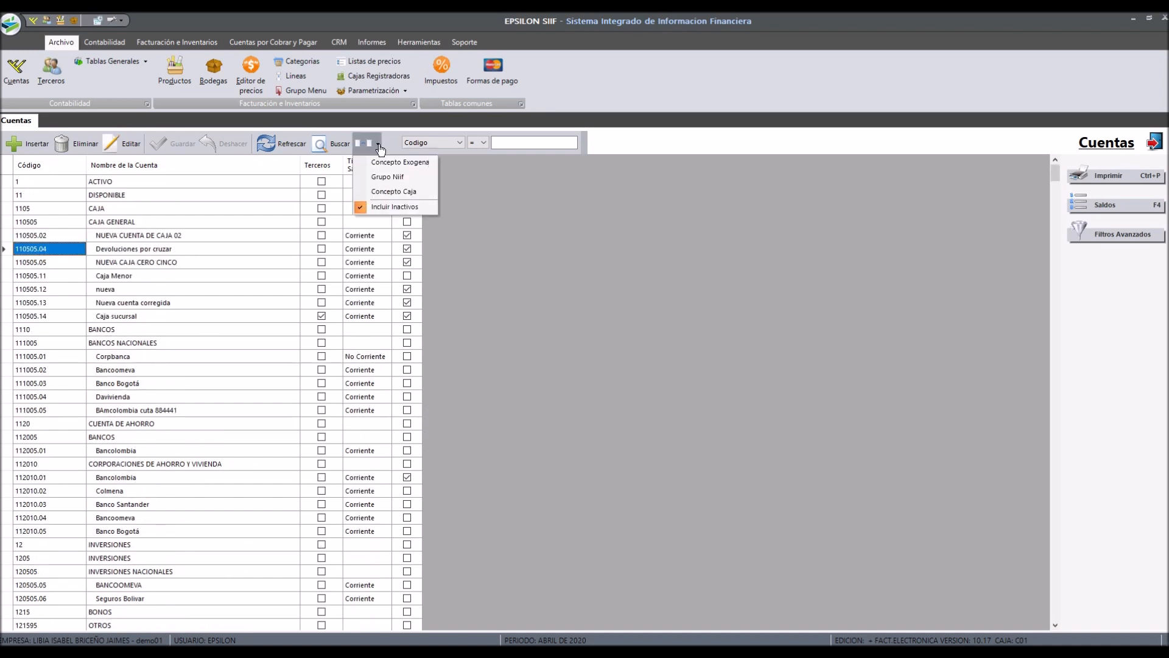
pyautogui.click(397, 203)
pyautogui.click(536, 143)
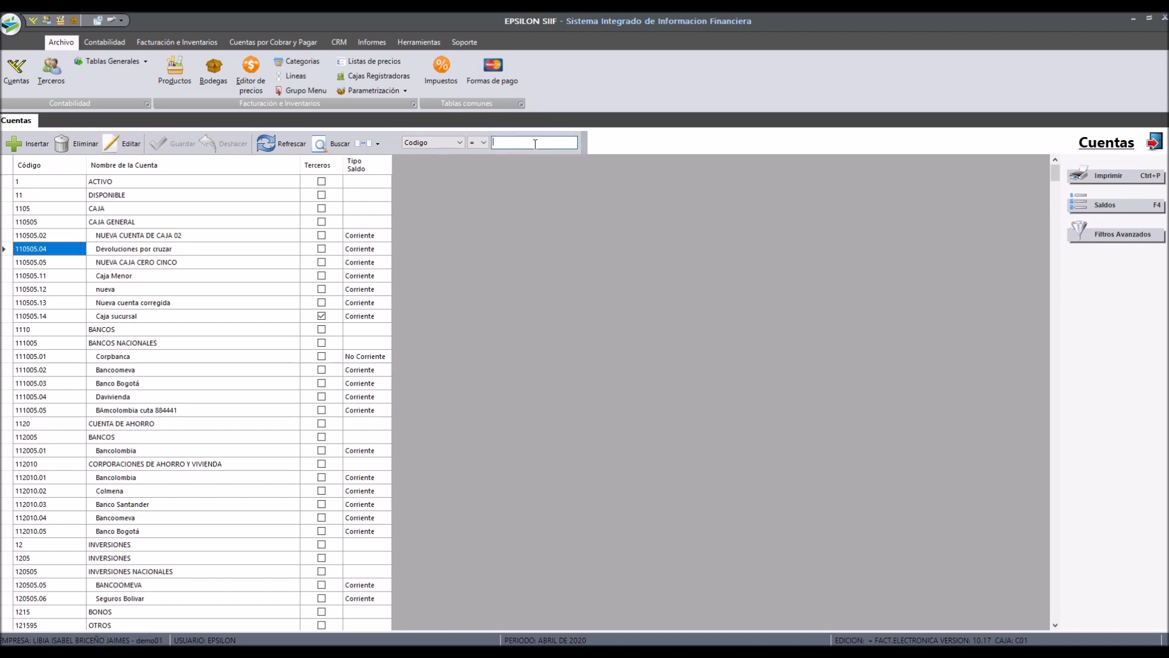
pyautogui.write('1')
pyautogui.press('Return')
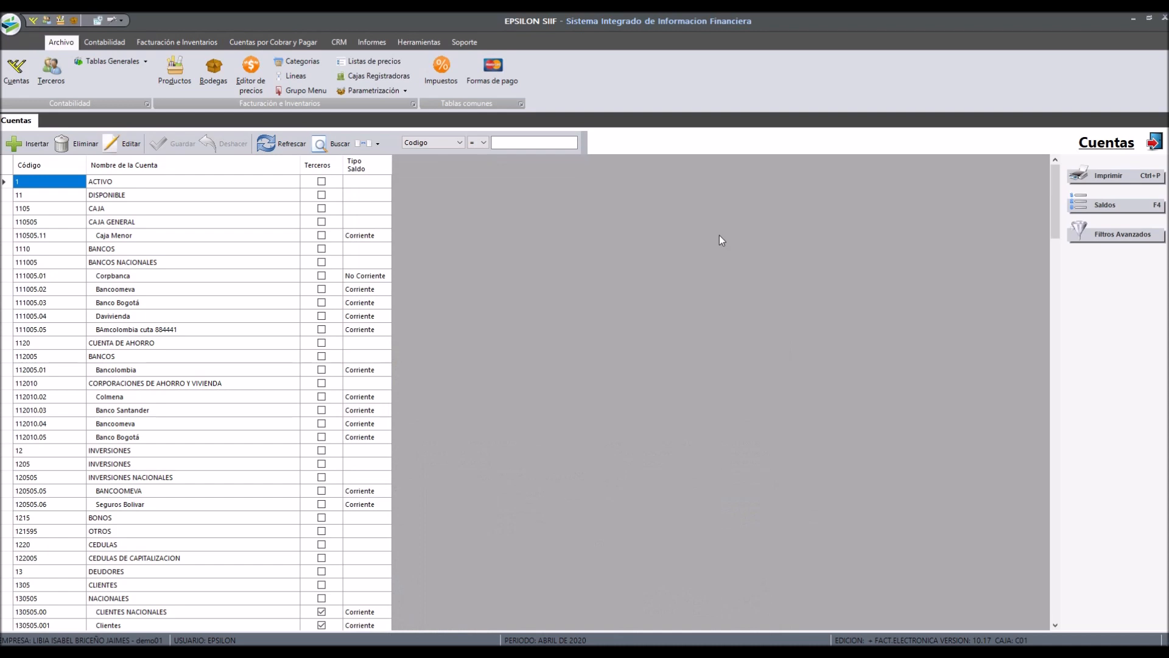
# Step: Print-preview the chart of accounts listing, page through the report and close it
pyautogui.click(1104, 178)
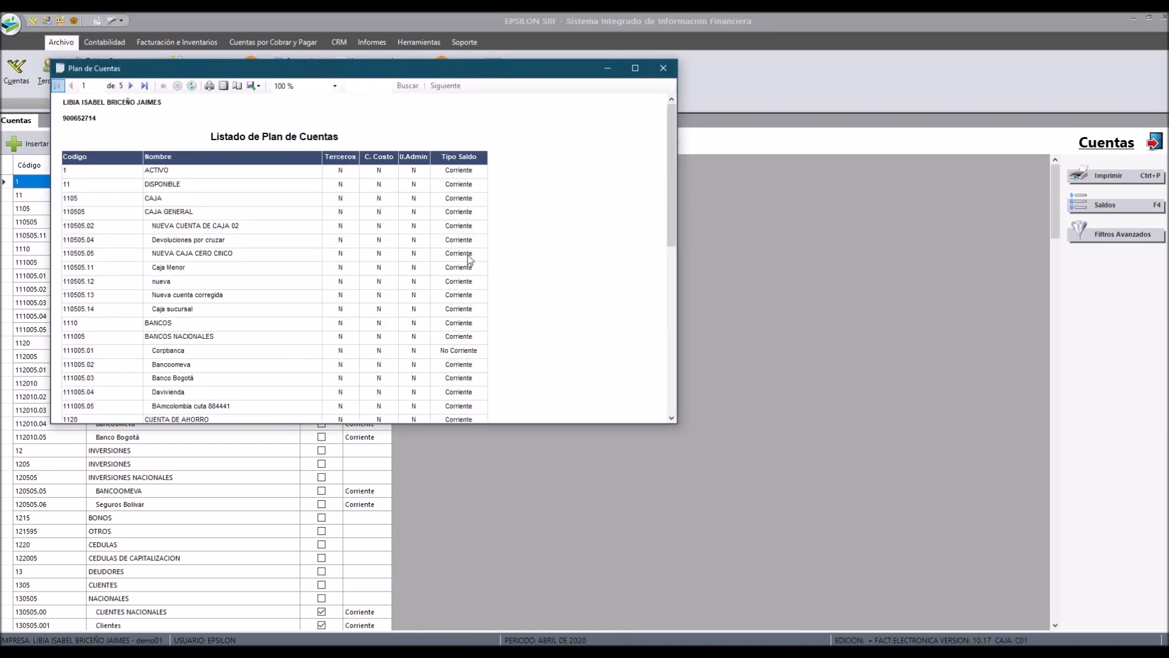
pyautogui.scroll(-10, 392, 248)
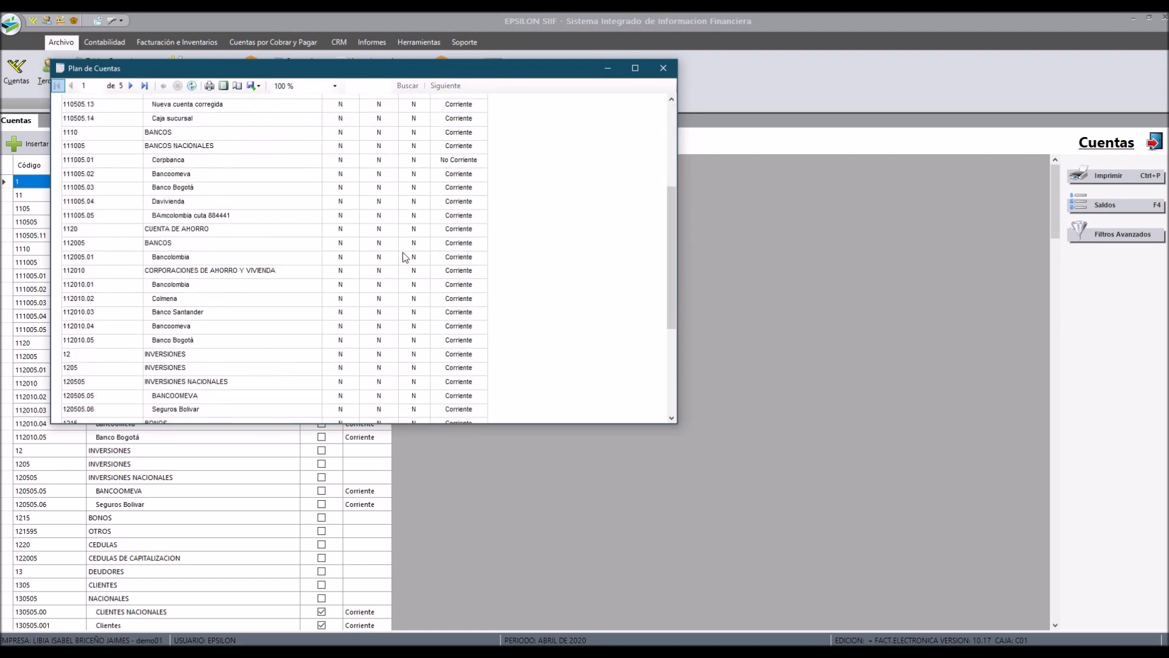
pyautogui.scroll(-20, 402, 255)
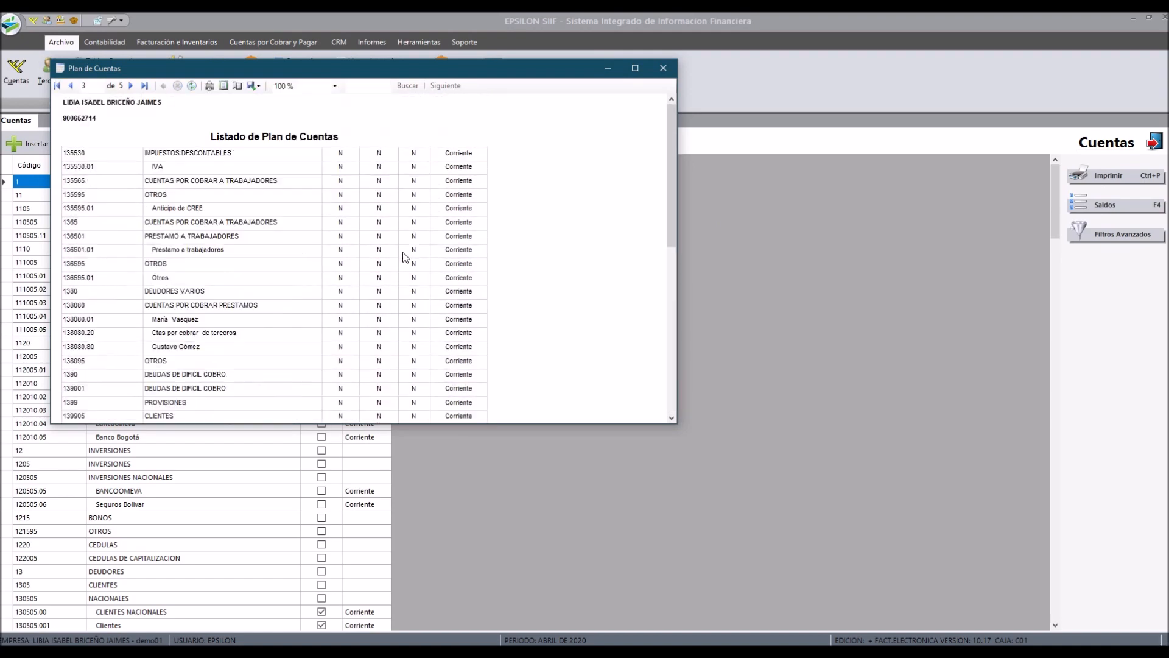
pyautogui.scroll(-20, 402, 256)
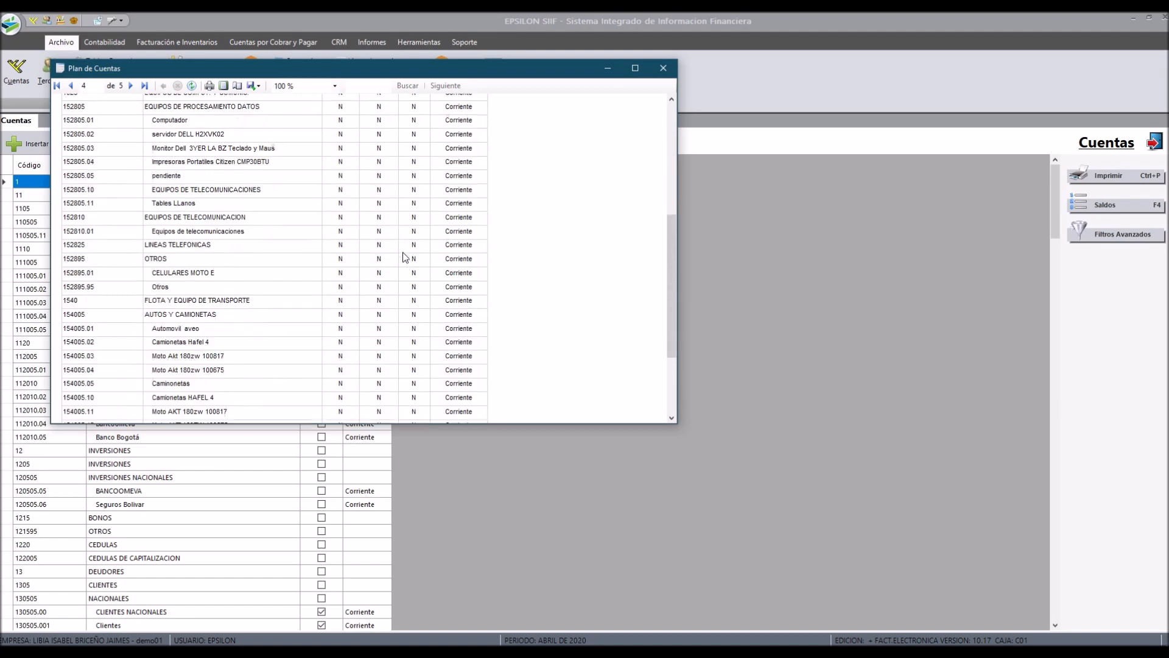
pyautogui.scroll(-10, 334, 238)
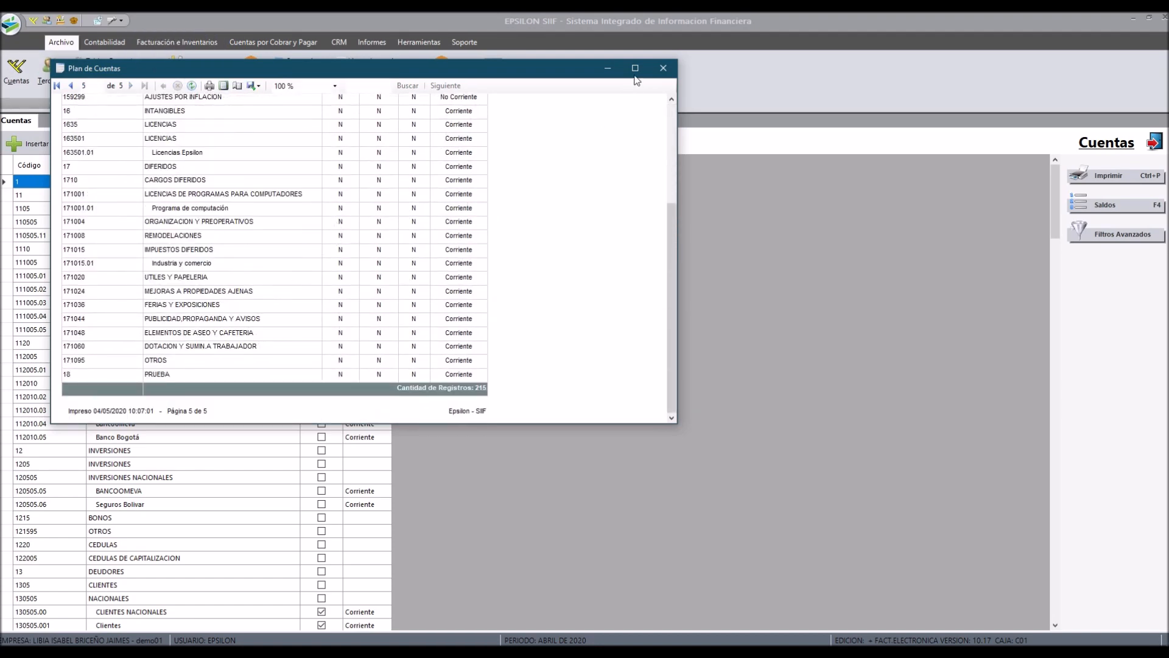
pyautogui.click(656, 71)
# Step: Clear the search value, print-preview the full chart of accounts, jump to its last page and close it
pyautogui.click(526, 143)
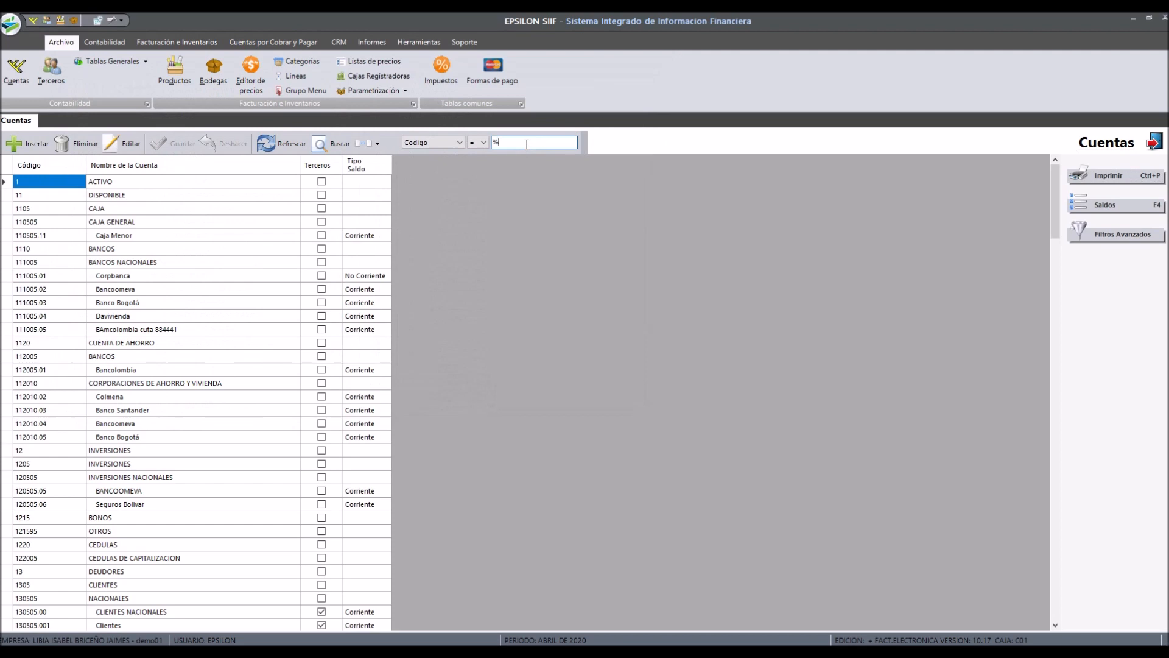
pyautogui.press('BackSpace')
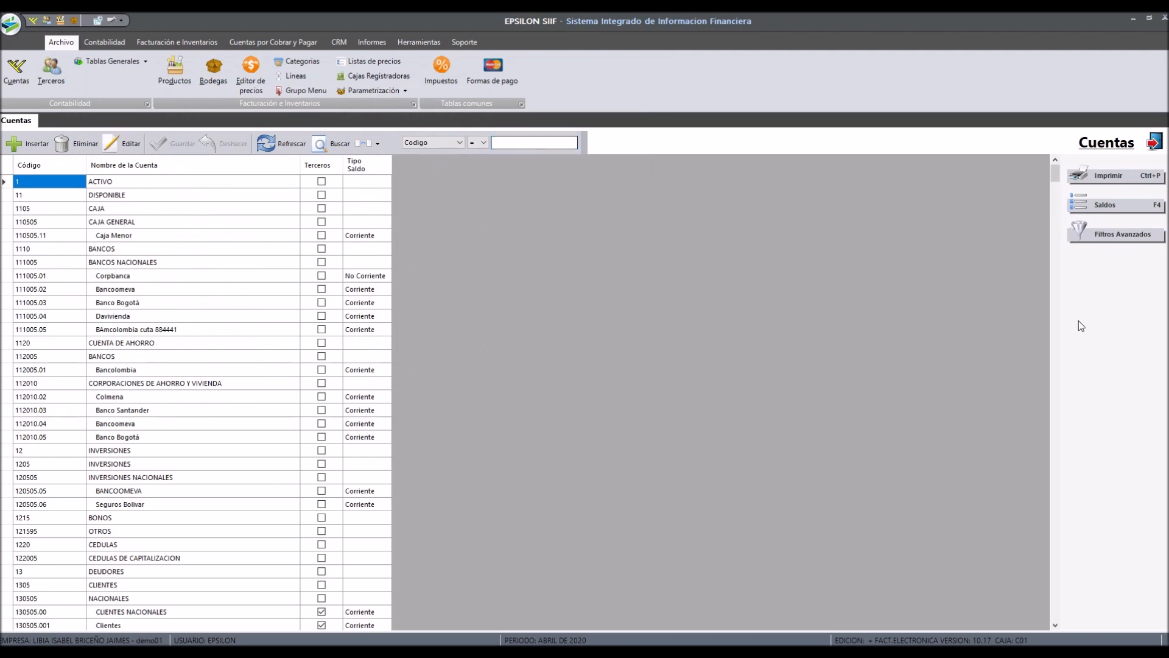
pyautogui.click(1105, 176)
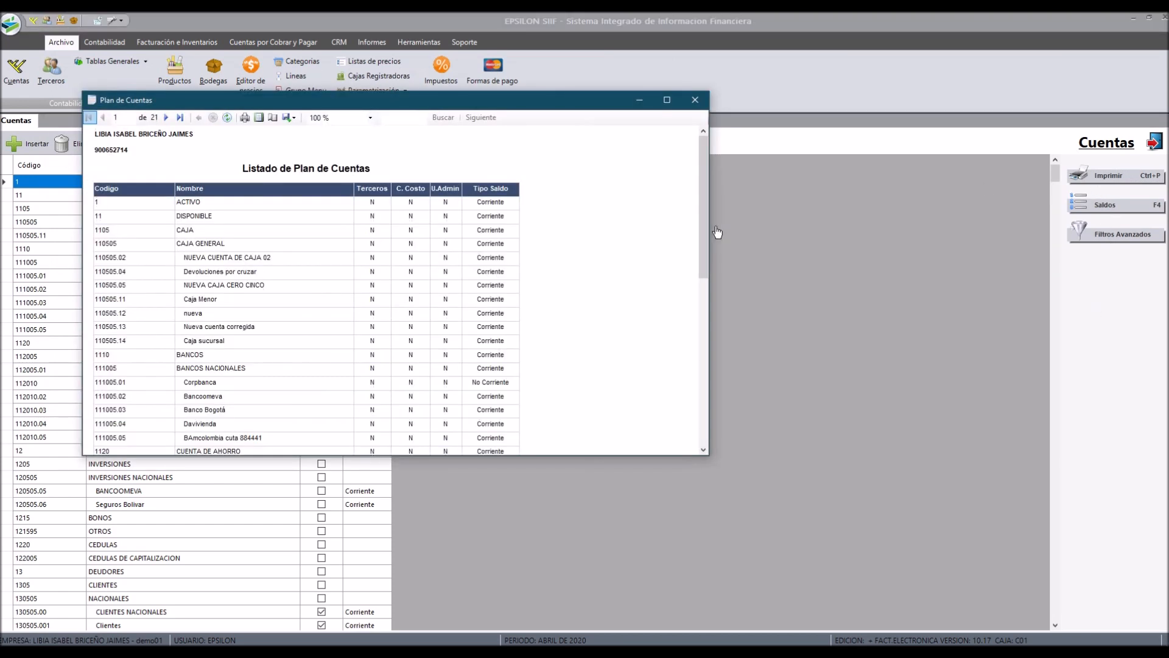
pyautogui.click(179, 117)
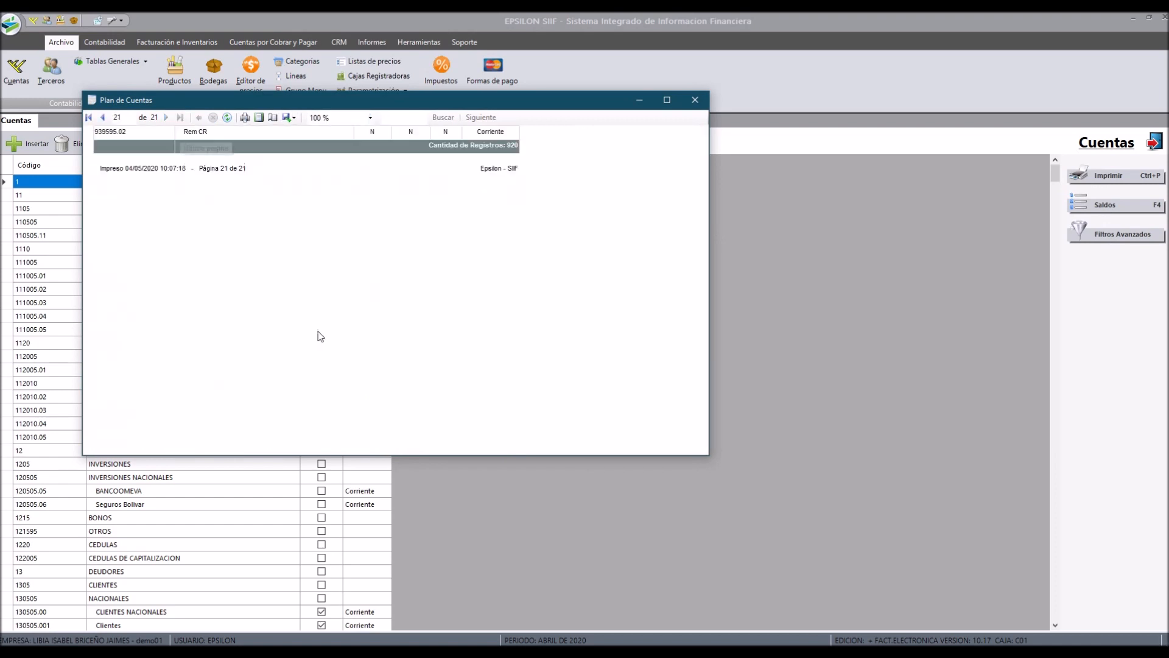
pyautogui.click(695, 100)
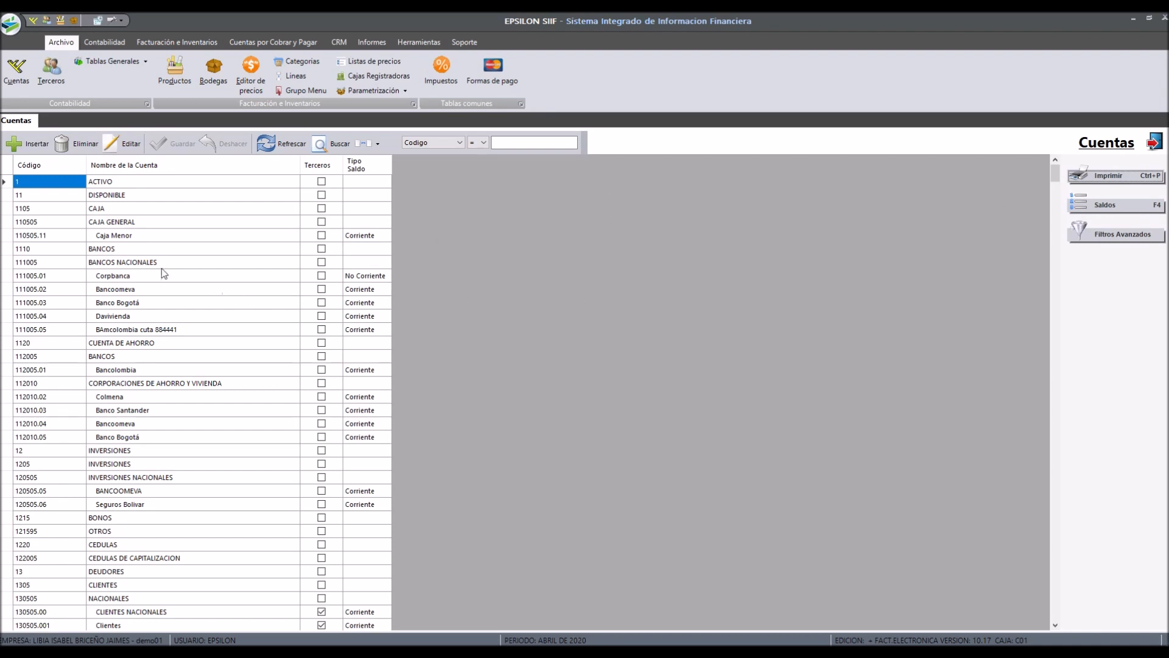
# Step: Open the balances of the Caja Menor account, view them for 2019, 2018 and 2017, then close
pyautogui.click(101, 238)
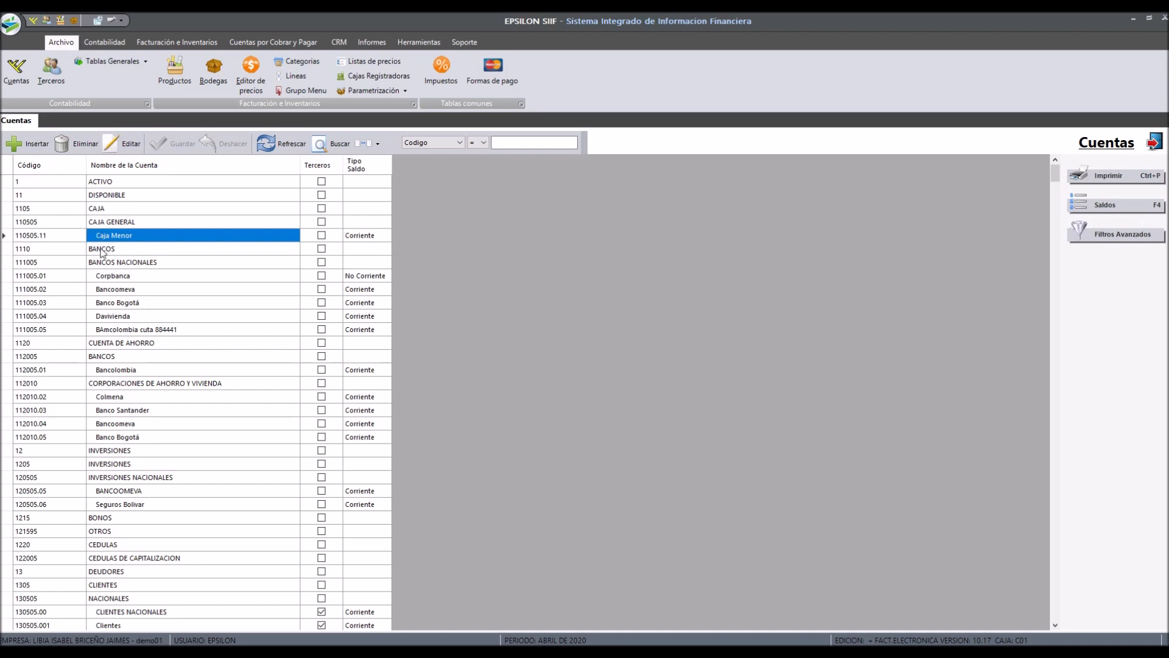
pyautogui.click(1128, 210)
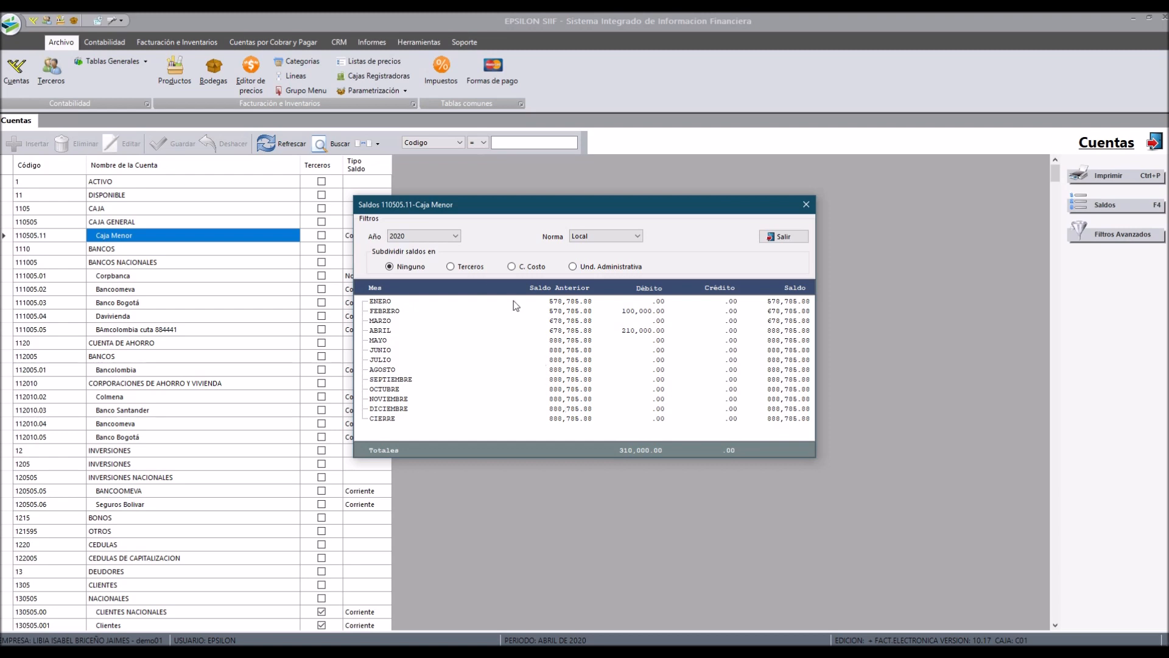
pyautogui.click(458, 239)
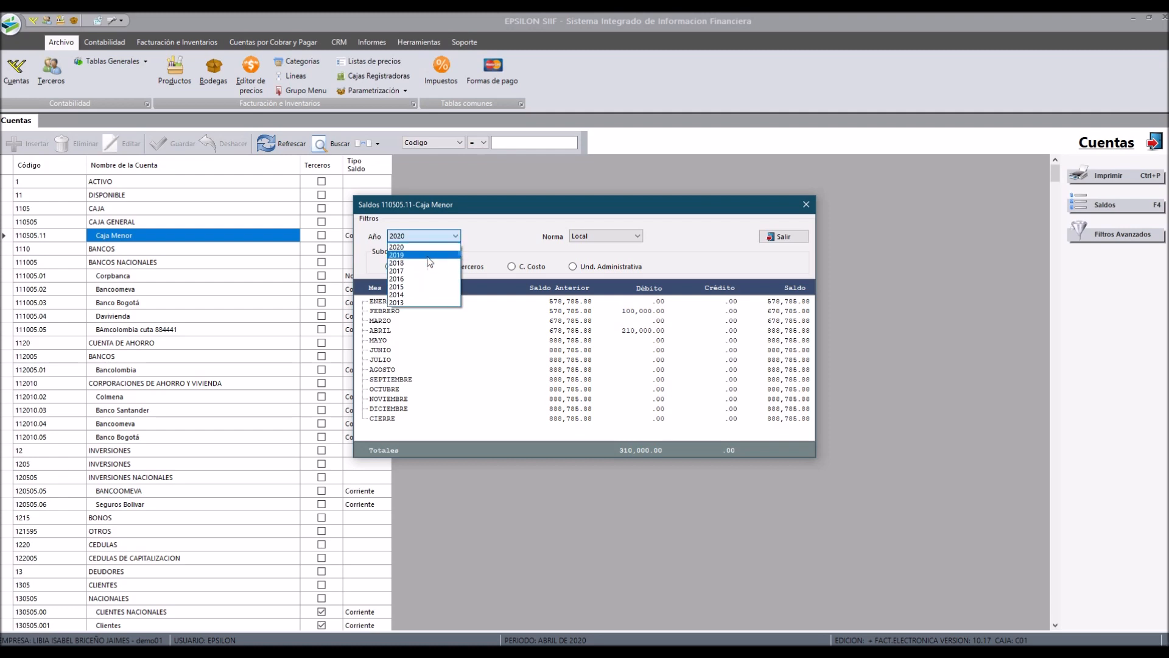
pyautogui.click(431, 260)
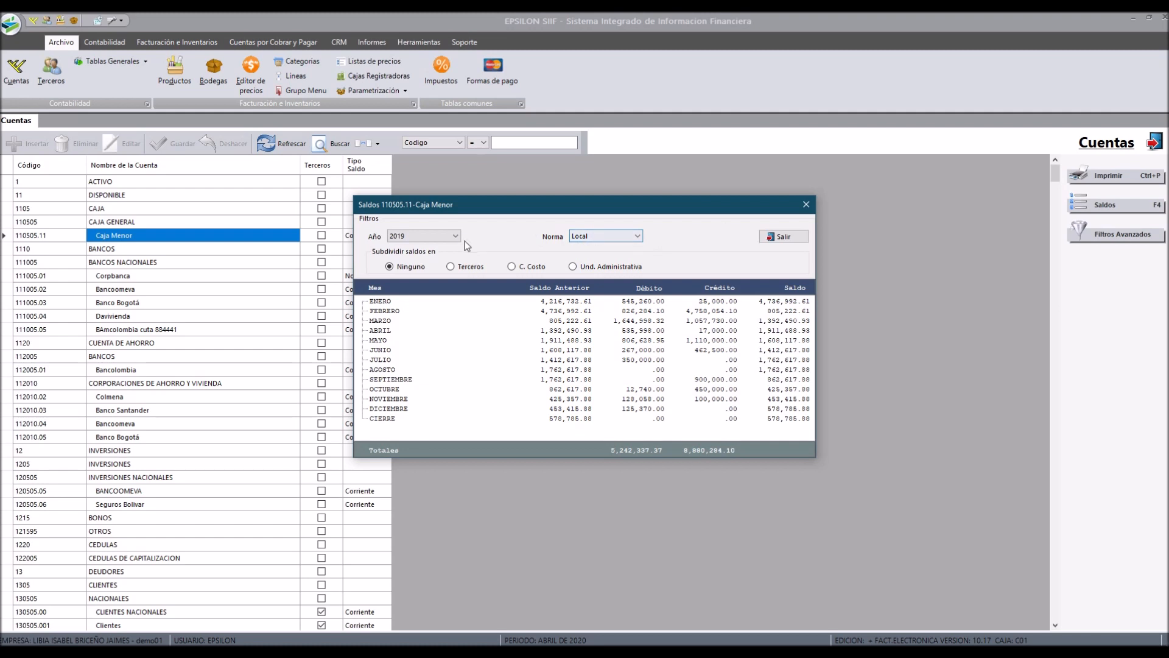
pyautogui.click(438, 236)
pyautogui.click(409, 261)
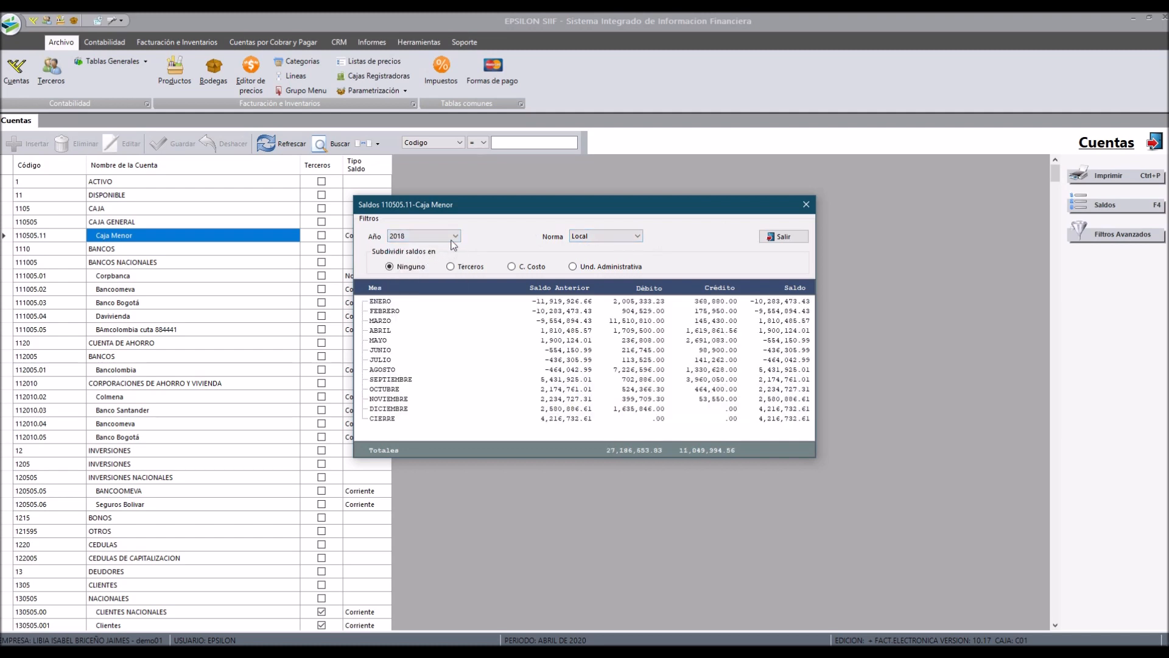
pyautogui.click(455, 236)
pyautogui.click(420, 271)
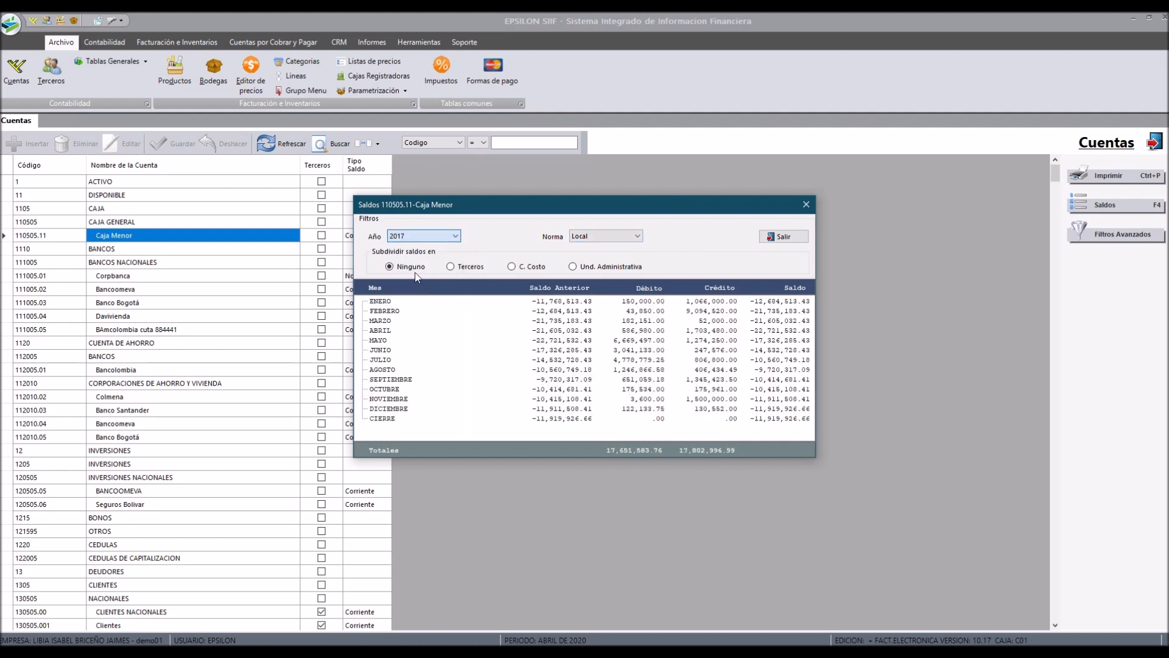
pyautogui.click(786, 237)
# Step: Search accounts by code 13 and open the balances of the CLIENTES NACIONALES account
pyautogui.write('1')
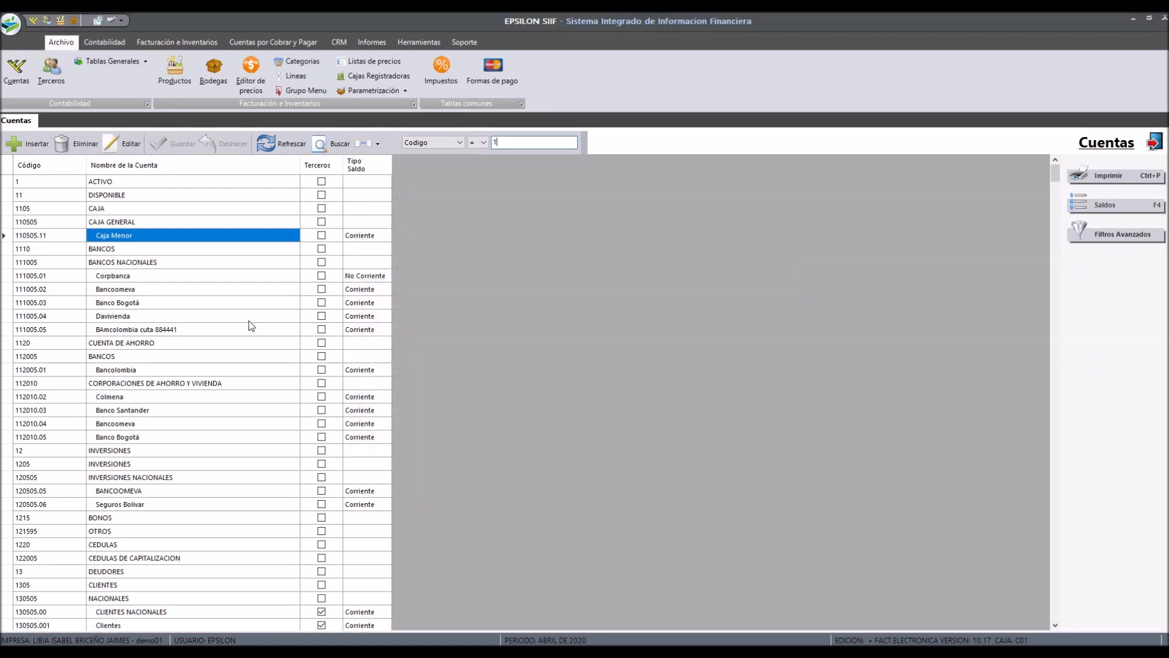
pyautogui.write('3')
pyautogui.press('Return')
pyautogui.click(149, 221)
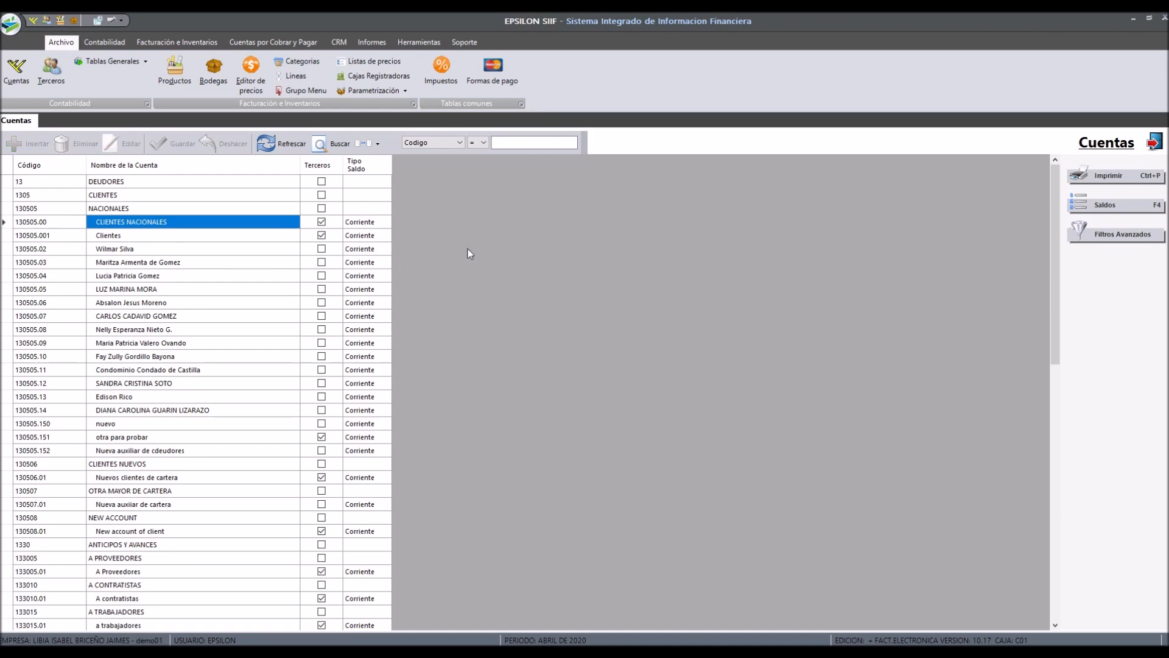
pyautogui.press('F4')
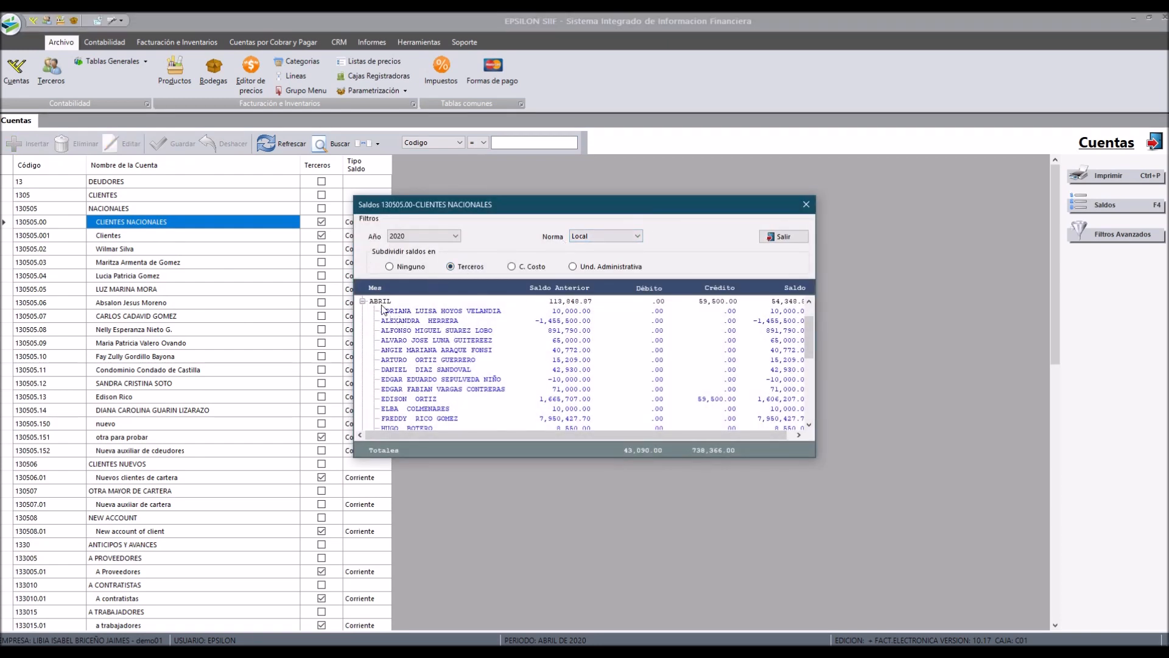
# Step: Collapse April, expand January's balances by third party and scroll through them
pyautogui.click(363, 302)
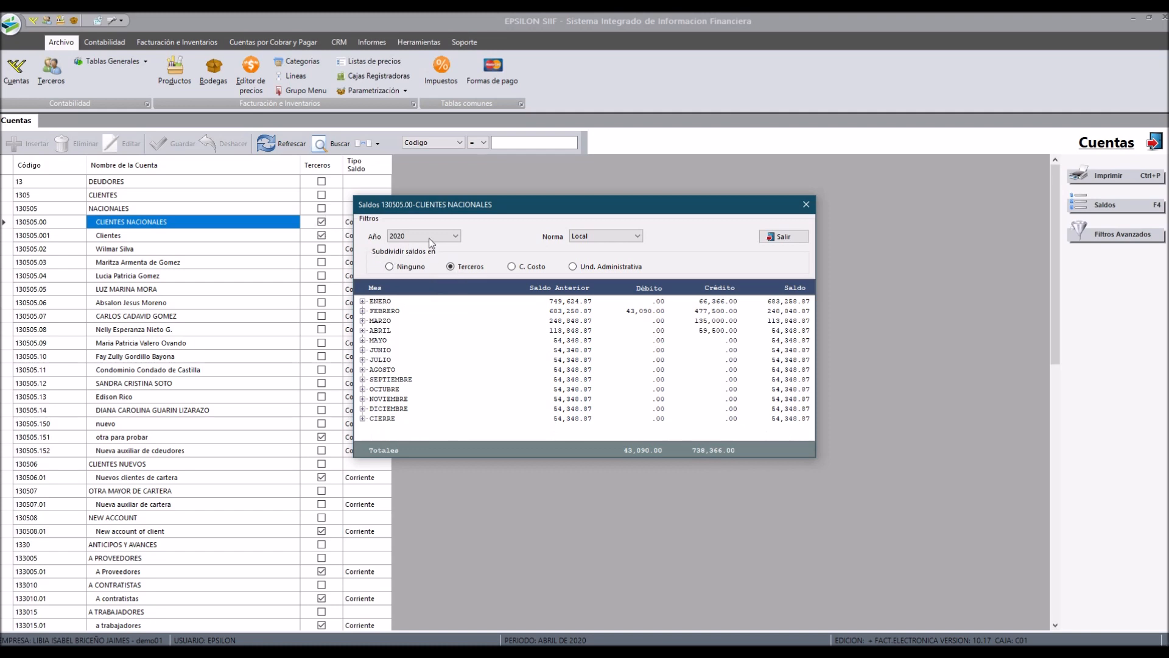
pyautogui.click(363, 302)
pyautogui.scroll(-2, 477, 351)
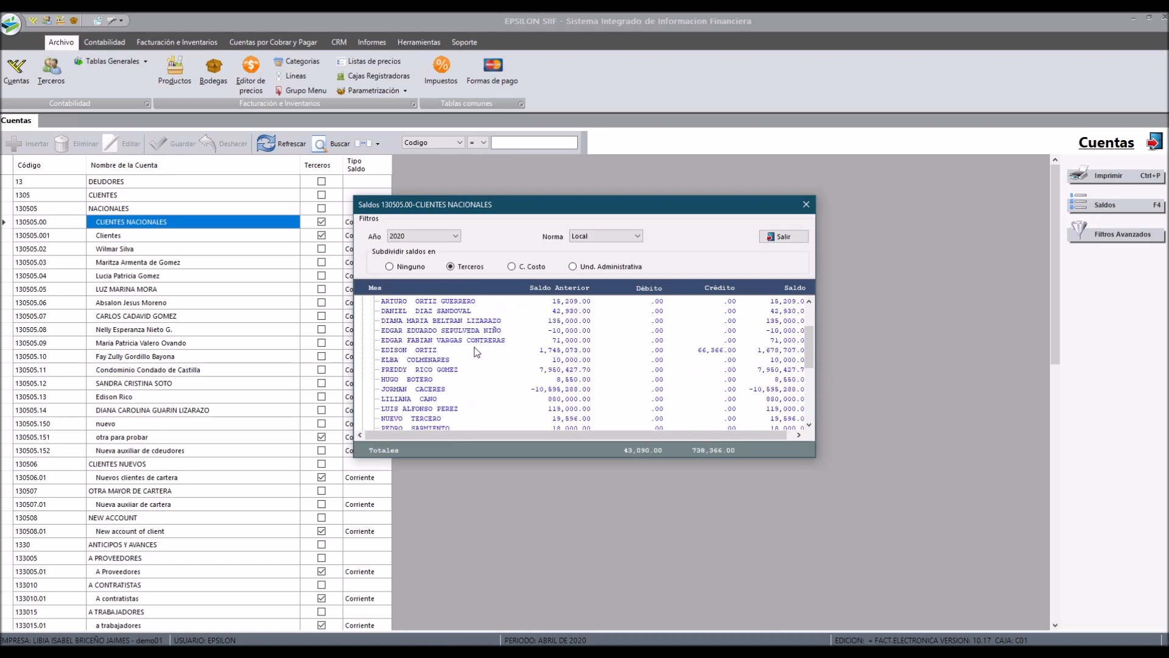
pyautogui.scroll(2, 477, 351)
pyautogui.scroll(-6, 476, 351)
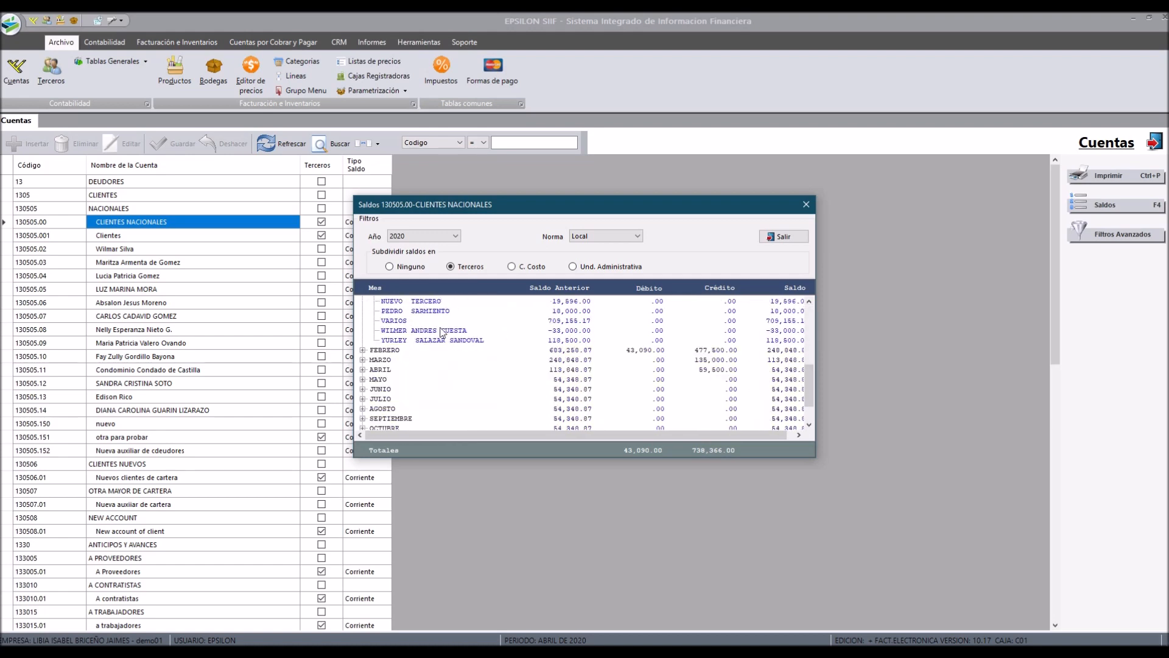
pyautogui.scroll(6, 376, 310)
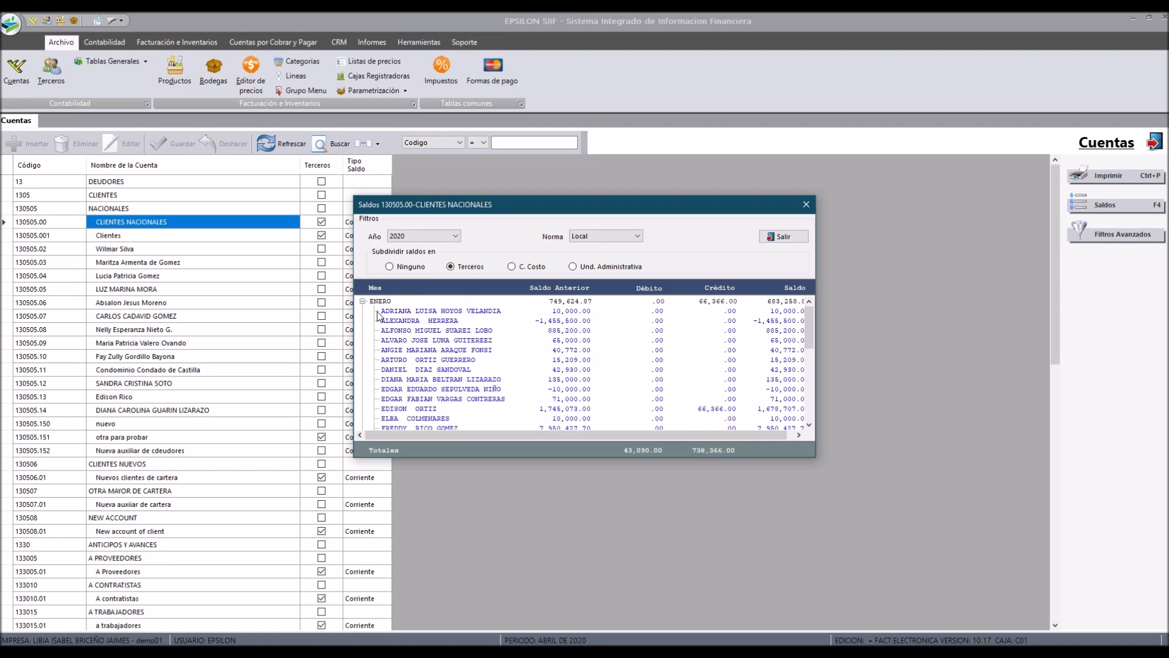
# Step: Collapse January and switch the CLIENTES NACIONALES balances year to 2019, then to 2018
pyautogui.click(363, 301)
pyautogui.click(439, 236)
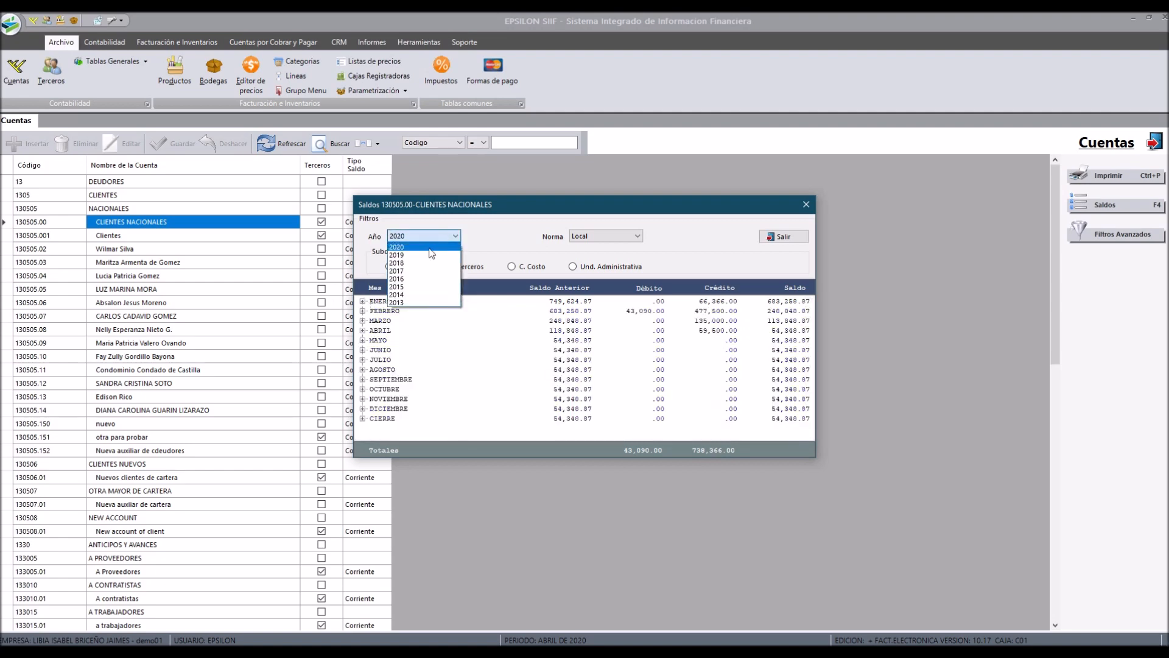
pyautogui.click(425, 258)
pyautogui.click(438, 236)
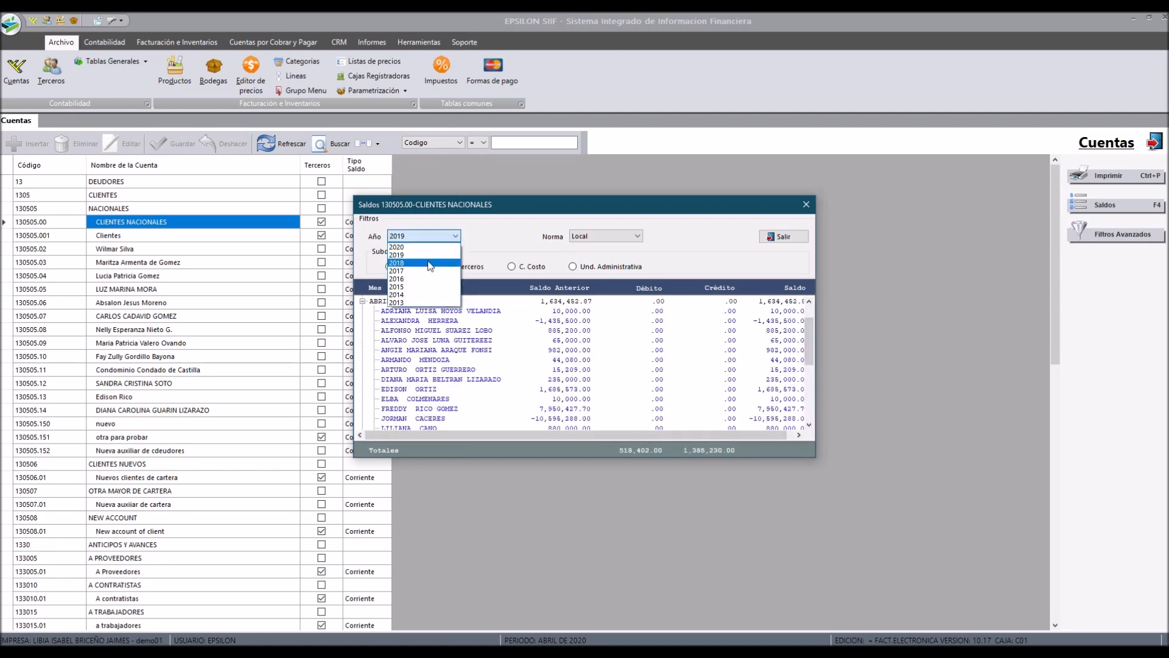
pyautogui.click(430, 266)
# Step: Collapse April and expand then collapse a month's third-party breakdown for 2018
pyautogui.click(363, 301)
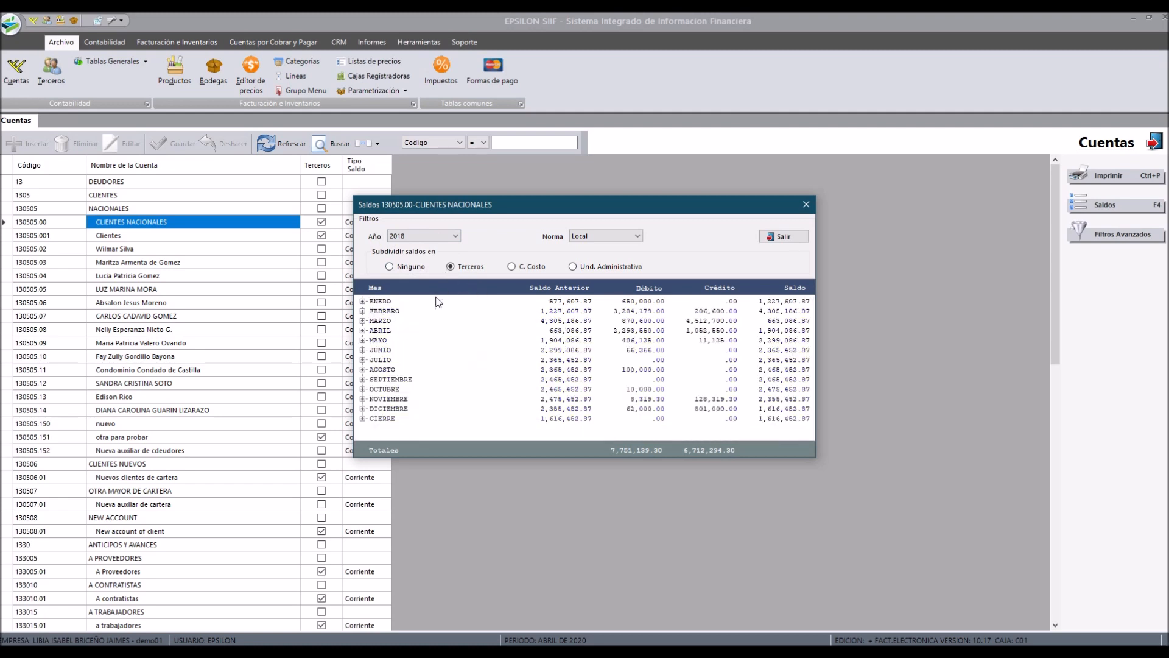
pyautogui.click(363, 302)
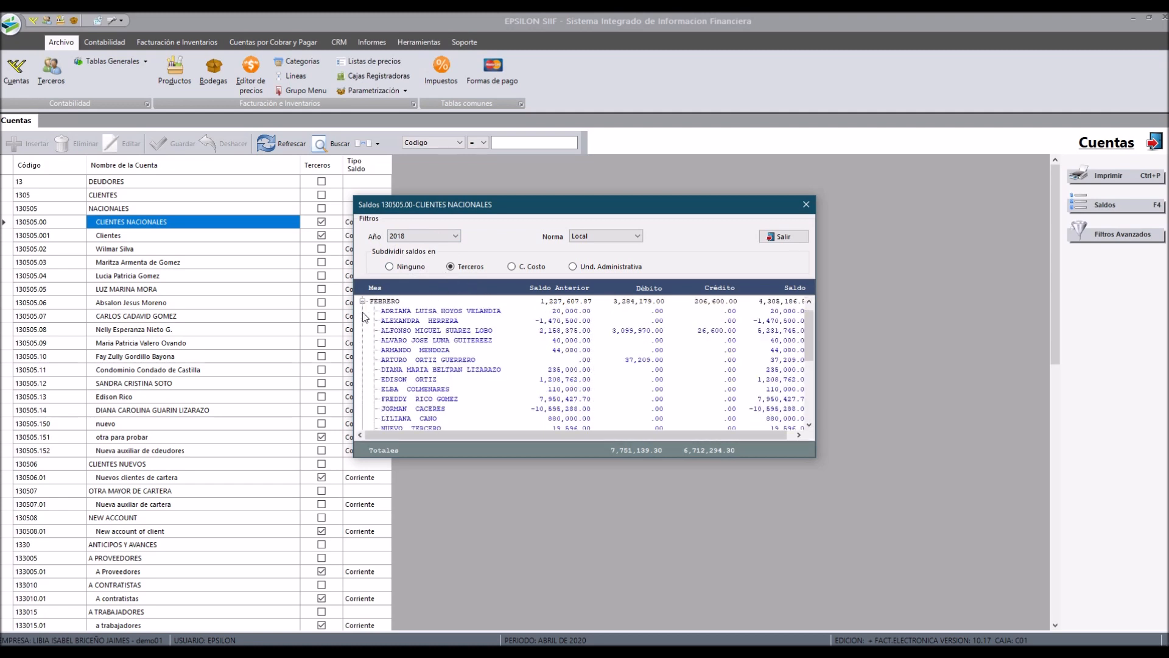
pyautogui.click(364, 301)
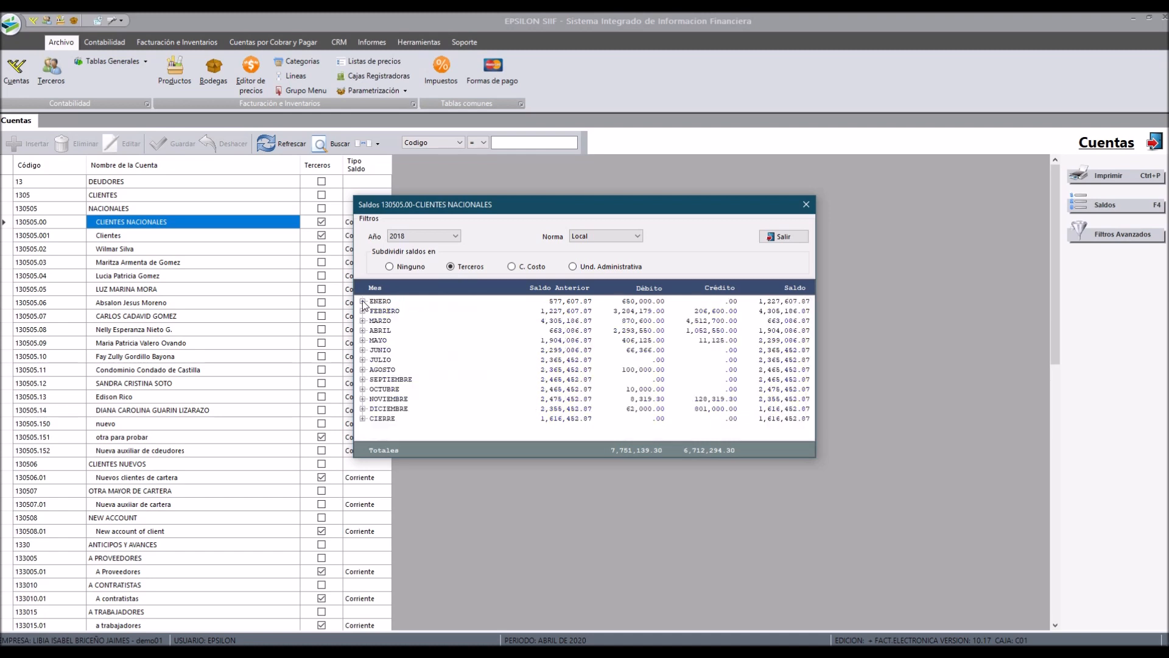
# Step: Subdivide balances by Ninguno, select the October row, return to Terceros and close the balances window
pyautogui.click(405, 272)
pyautogui.click(394, 321)
pyautogui.click(388, 368)
pyautogui.click(392, 389)
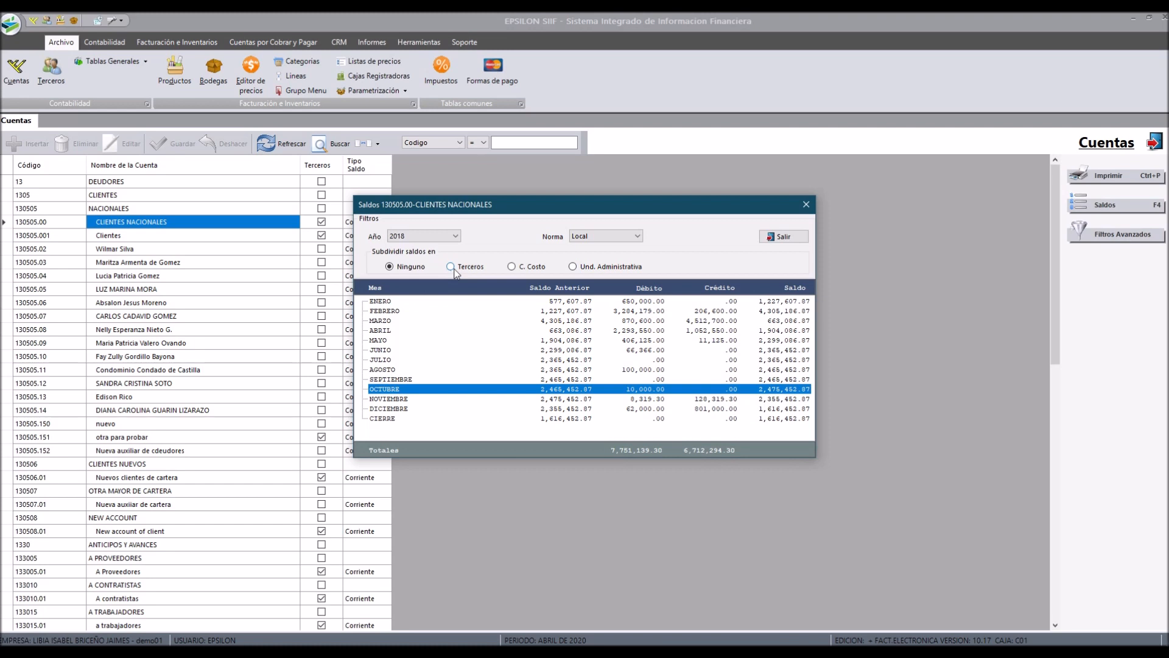
pyautogui.click(451, 268)
pyautogui.click(363, 301)
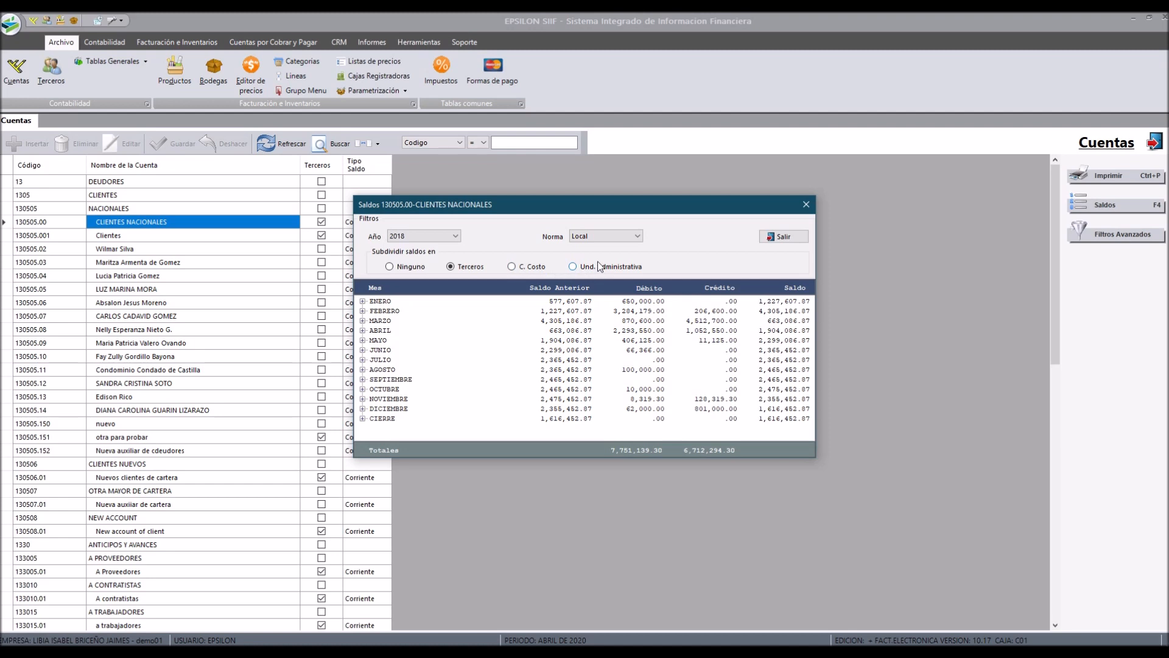
pyautogui.click(770, 240)
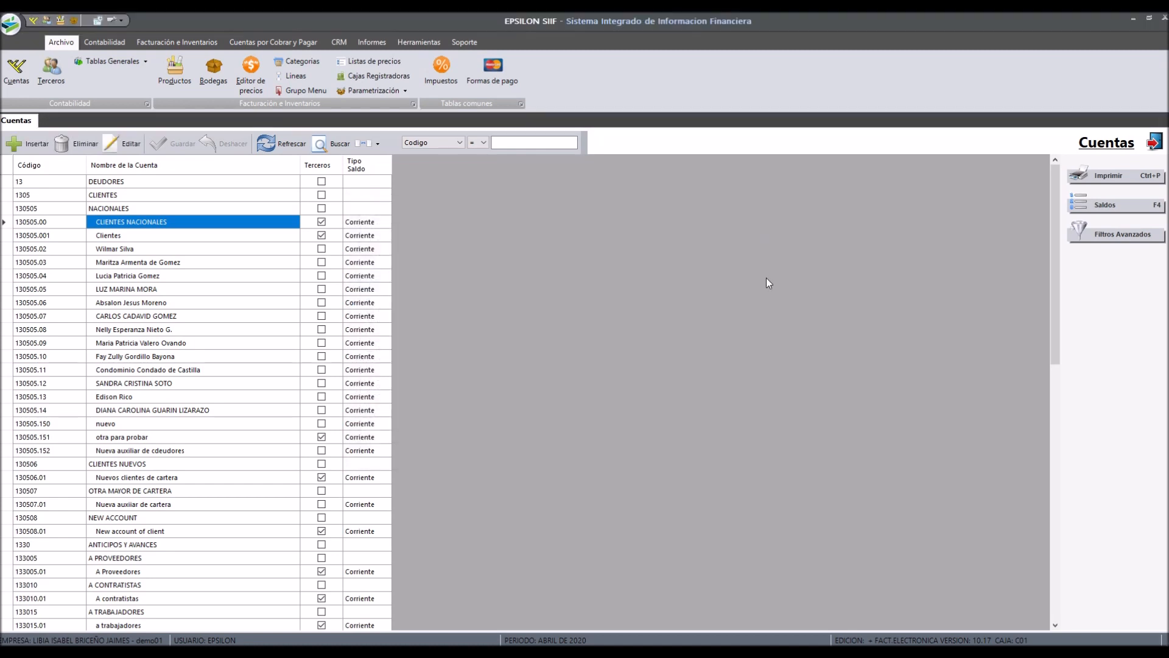
# Step: Search accounts by code 15 and open the balances of PROPIEDAD PLANTA Y EQUIPO
pyautogui.write('15')
pyautogui.press('Return')
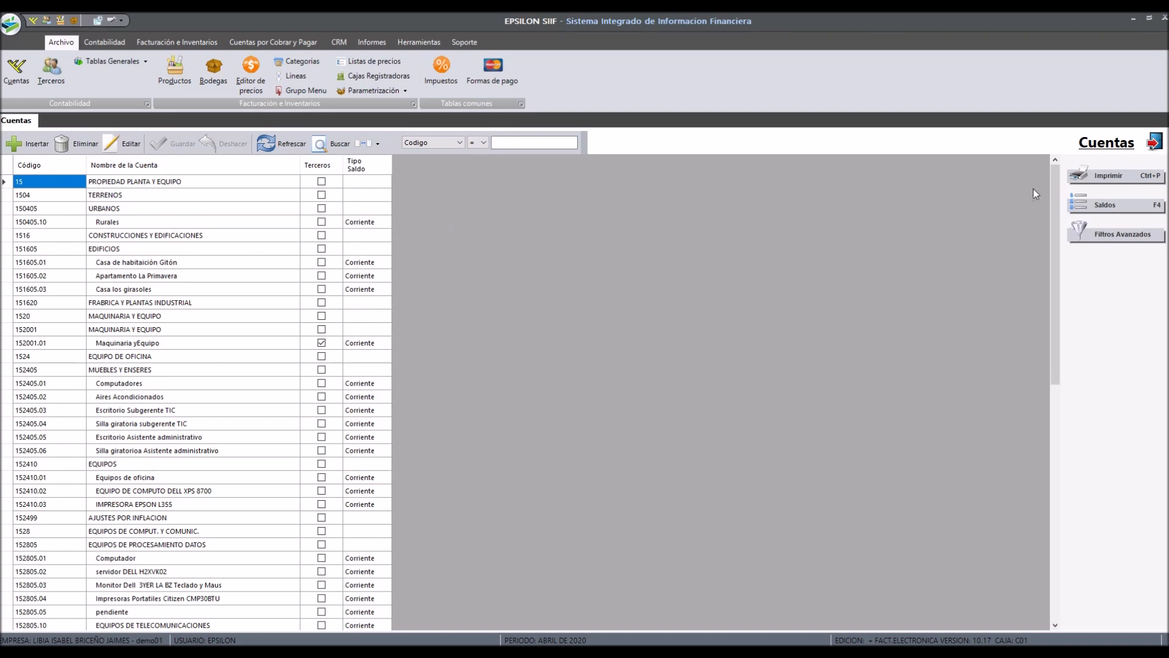
pyautogui.click(1093, 209)
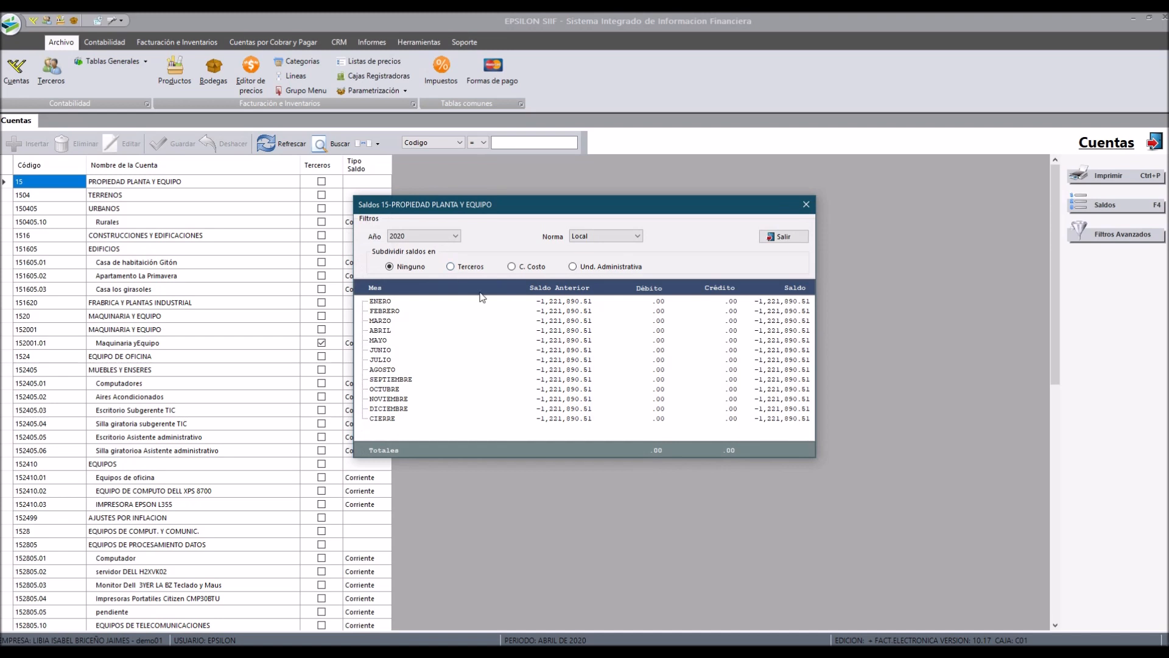
# Step: Switch the balance standard between Local and Internacional several times, then close the balances window
pyautogui.click(617, 237)
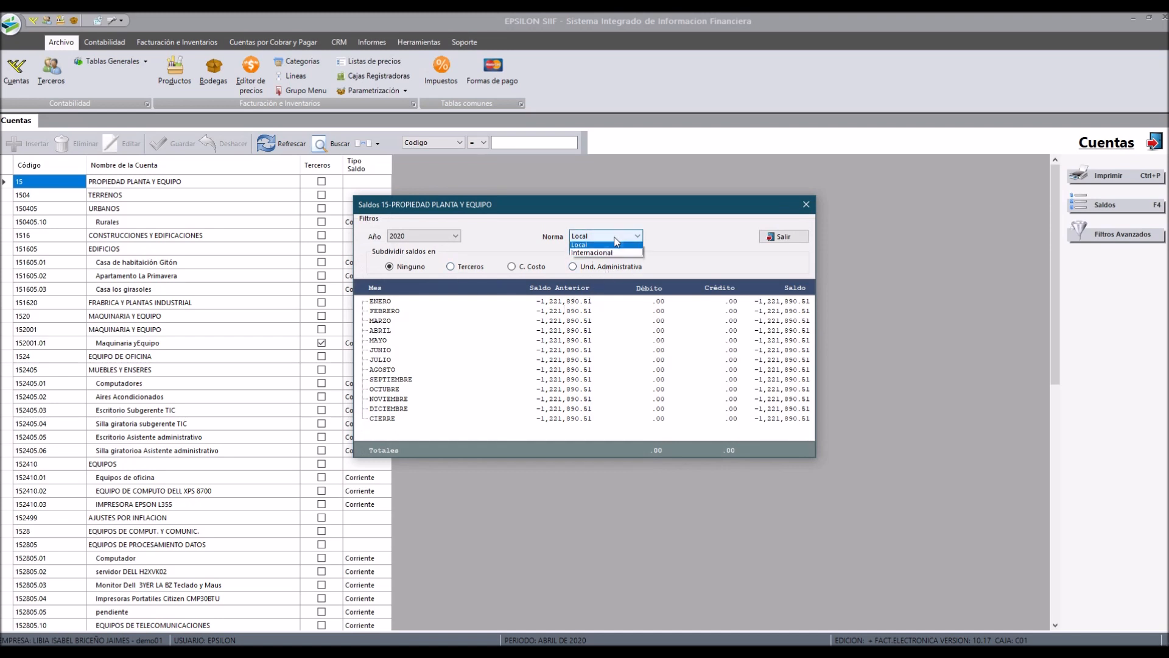
pyautogui.click(600, 252)
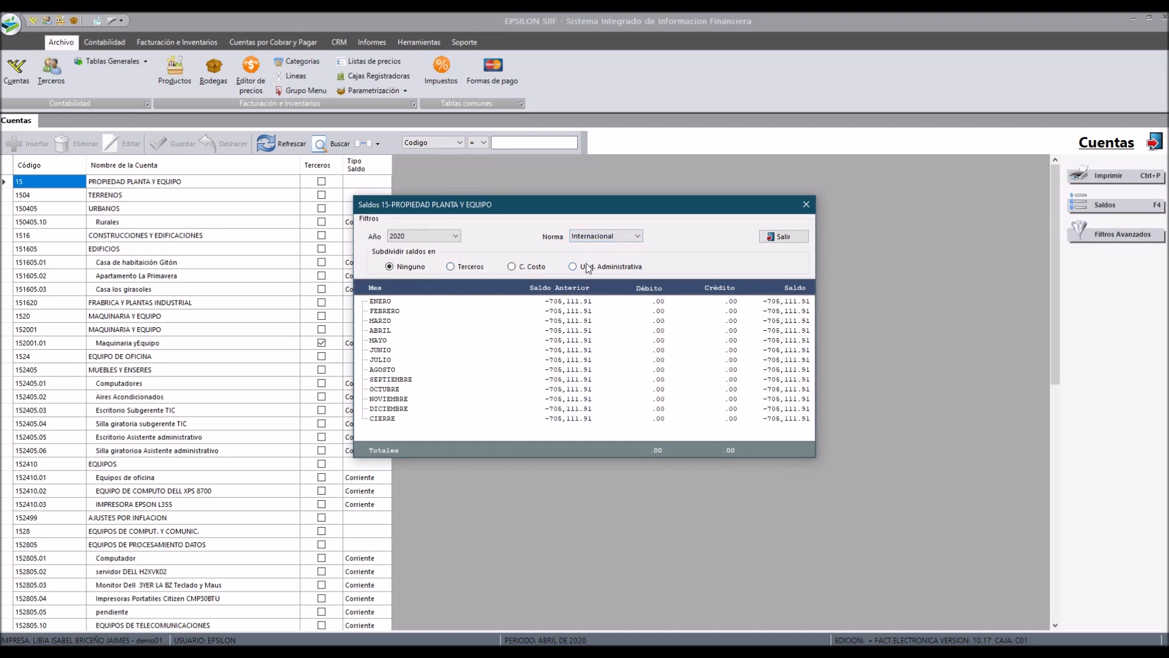
pyautogui.click(598, 240)
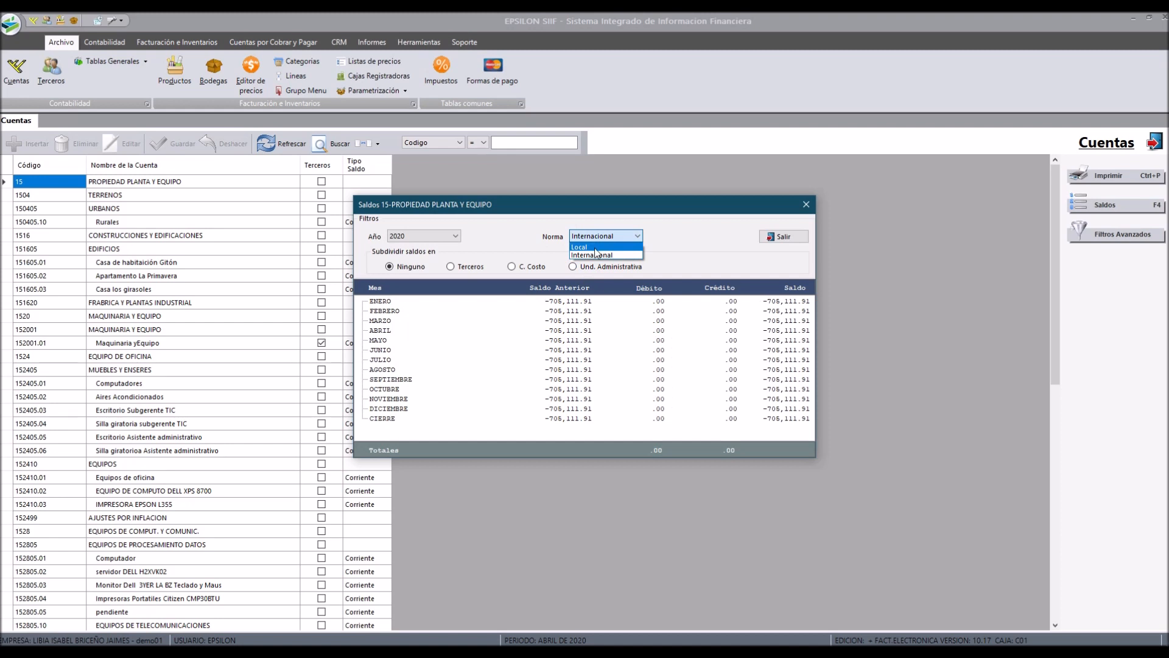
pyautogui.click(595, 247)
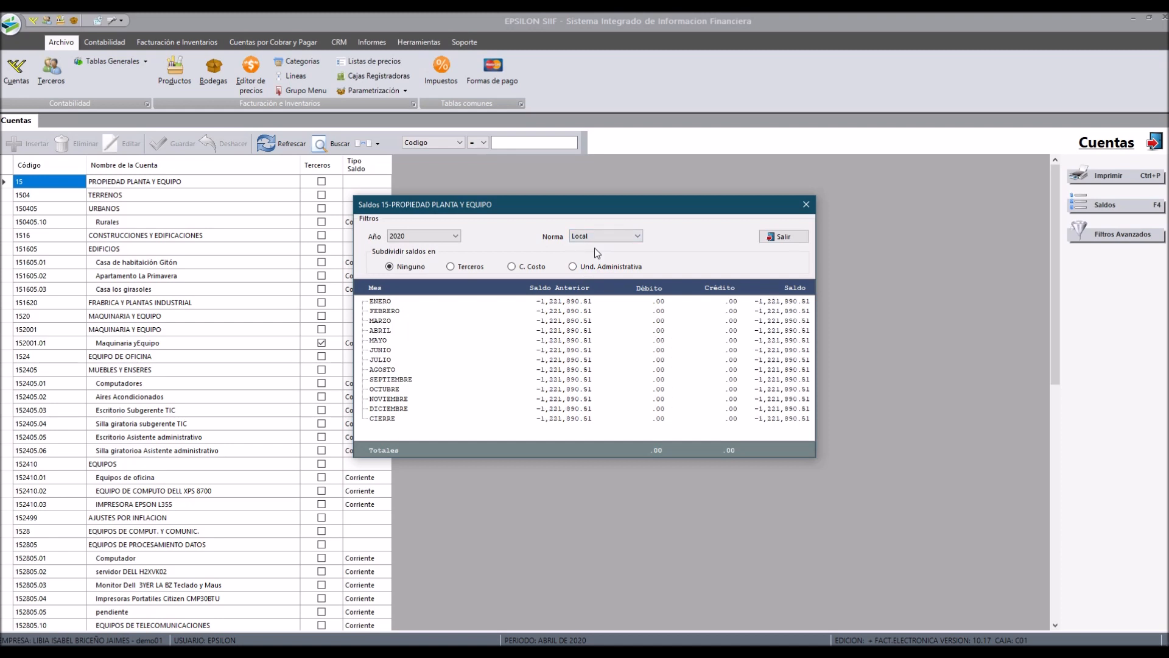
pyautogui.click(595, 239)
pyautogui.click(589, 255)
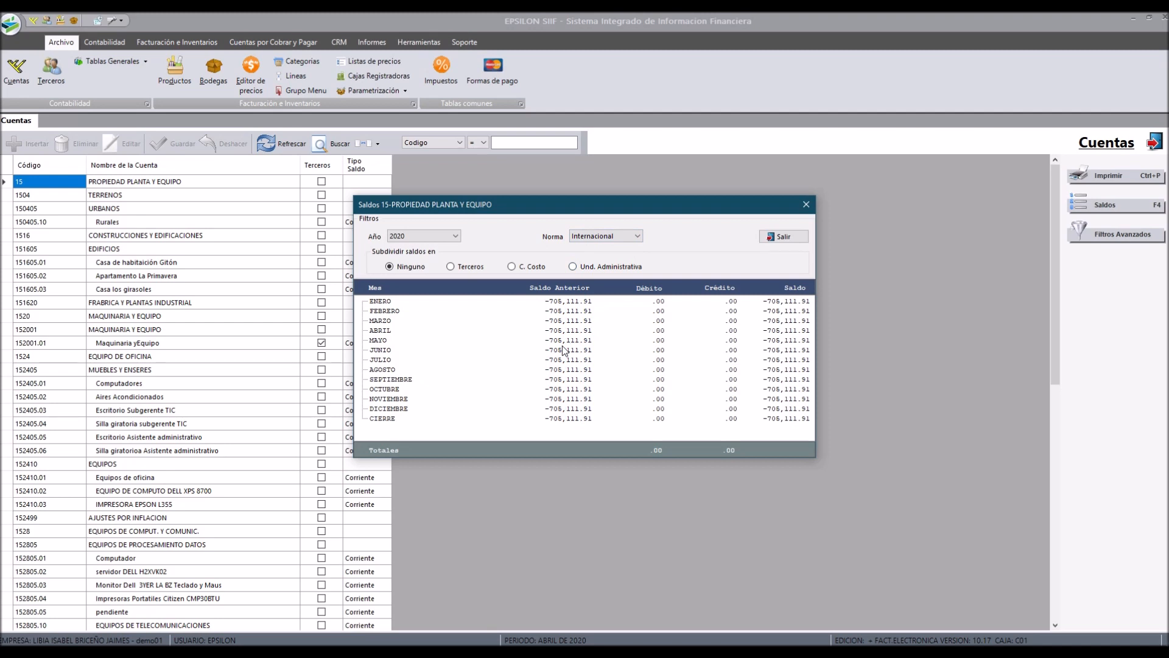
pyautogui.click(788, 240)
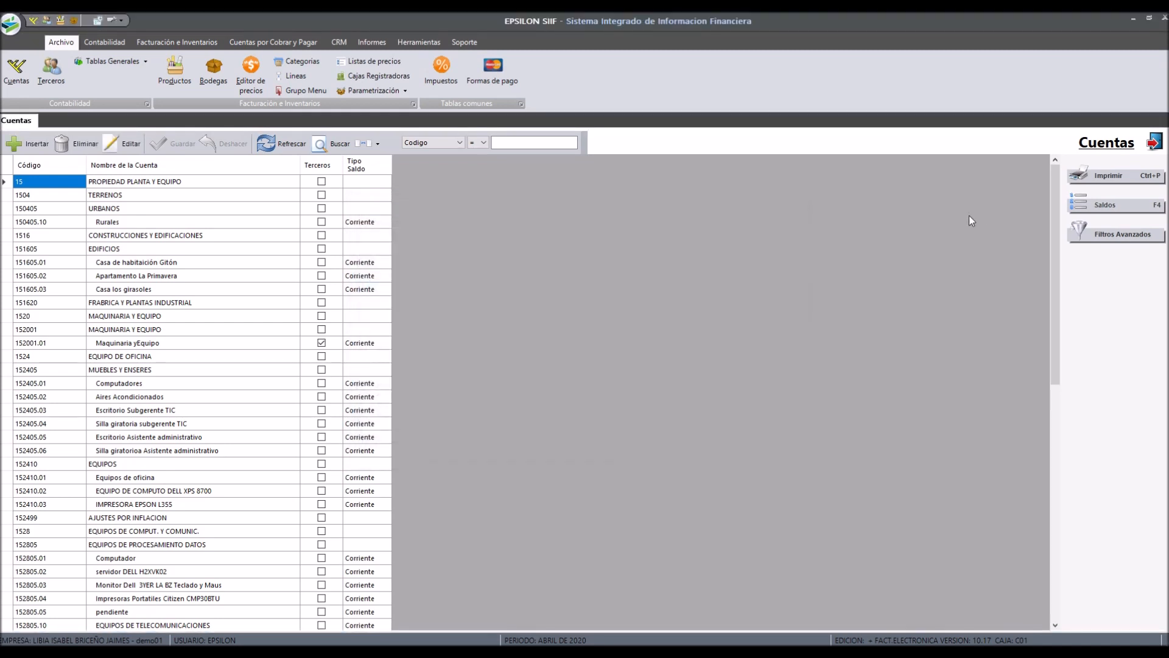
# Step: Select the Rurales account, open its balances and close them
pyautogui.click(140, 222)
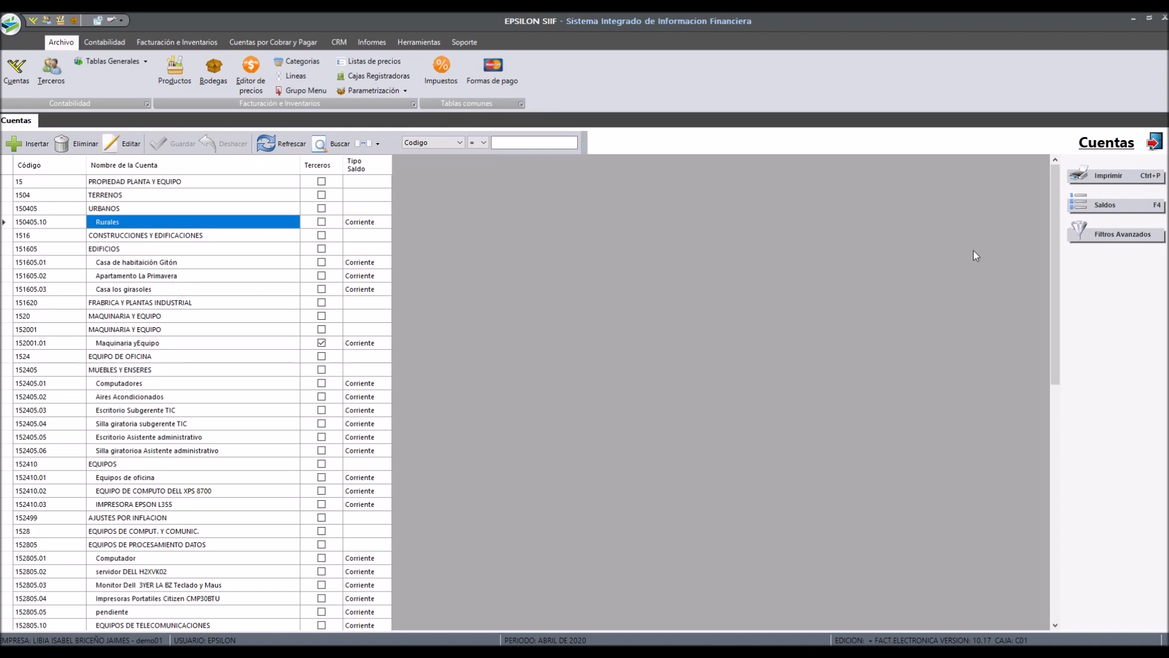
pyautogui.click(1109, 208)
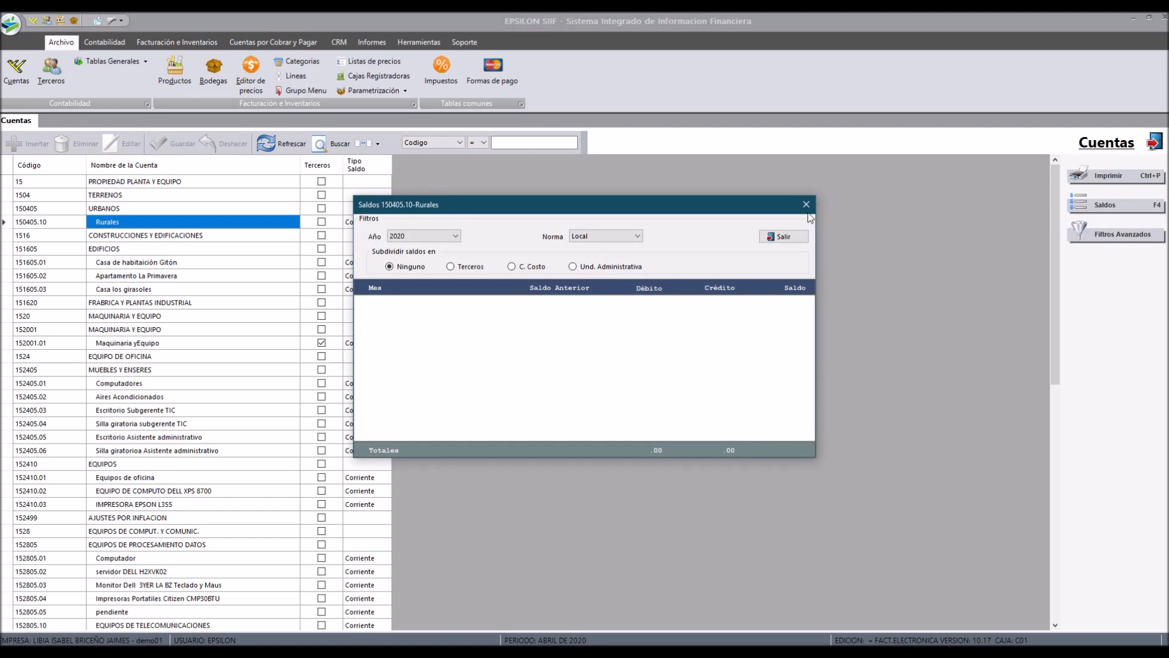
pyautogui.click(807, 205)
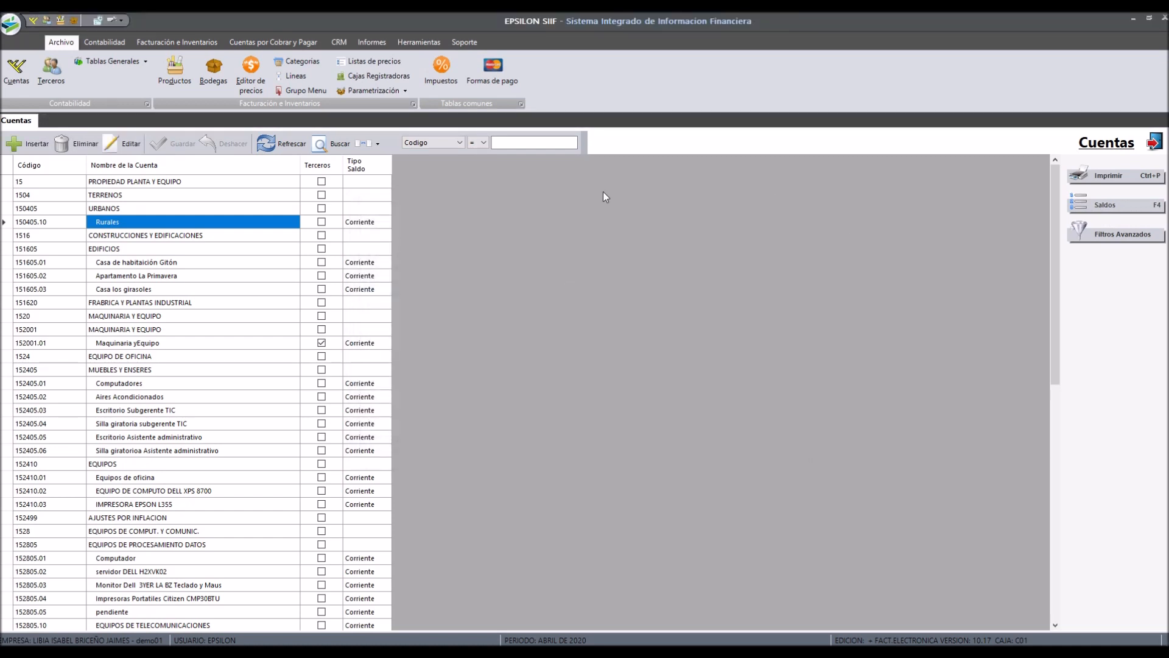
# Step: Clear the search value in the accounts list
pyautogui.click(521, 141)
pyautogui.click(447, 141)
pyautogui.click(446, 147)
pyautogui.click(494, 148)
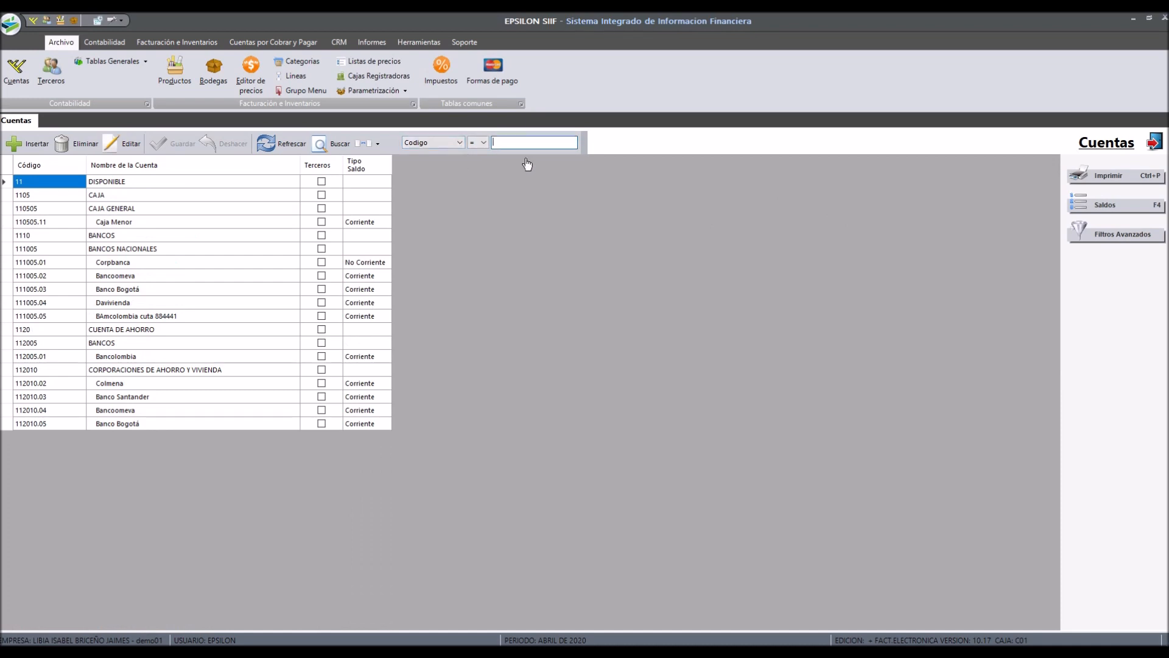
# Step: Filter the accounts by NIIF group 1100 using the advanced filters
pyautogui.click(1123, 236)
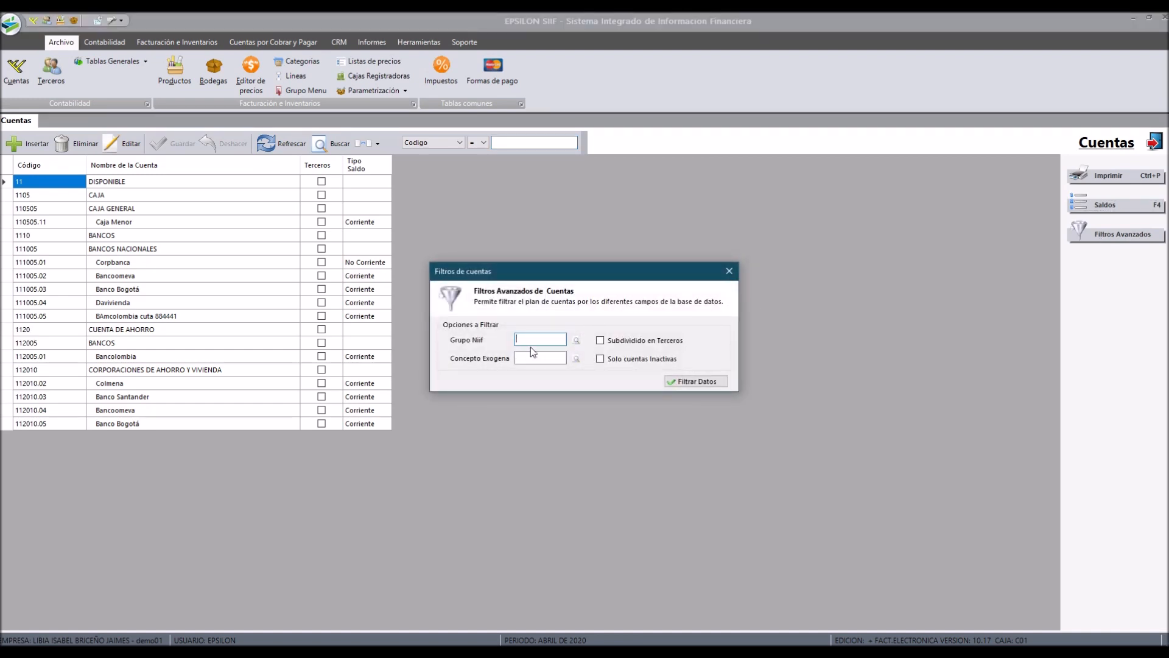
pyautogui.press('Return')
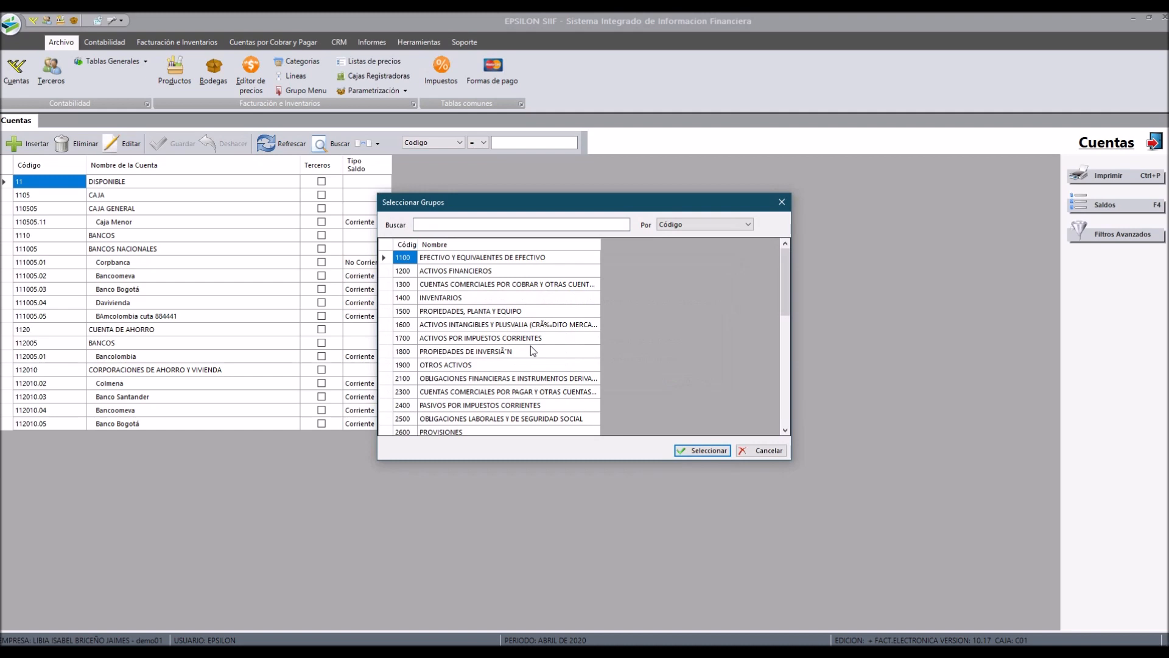
pyautogui.press('Return')
pyautogui.click(719, 383)
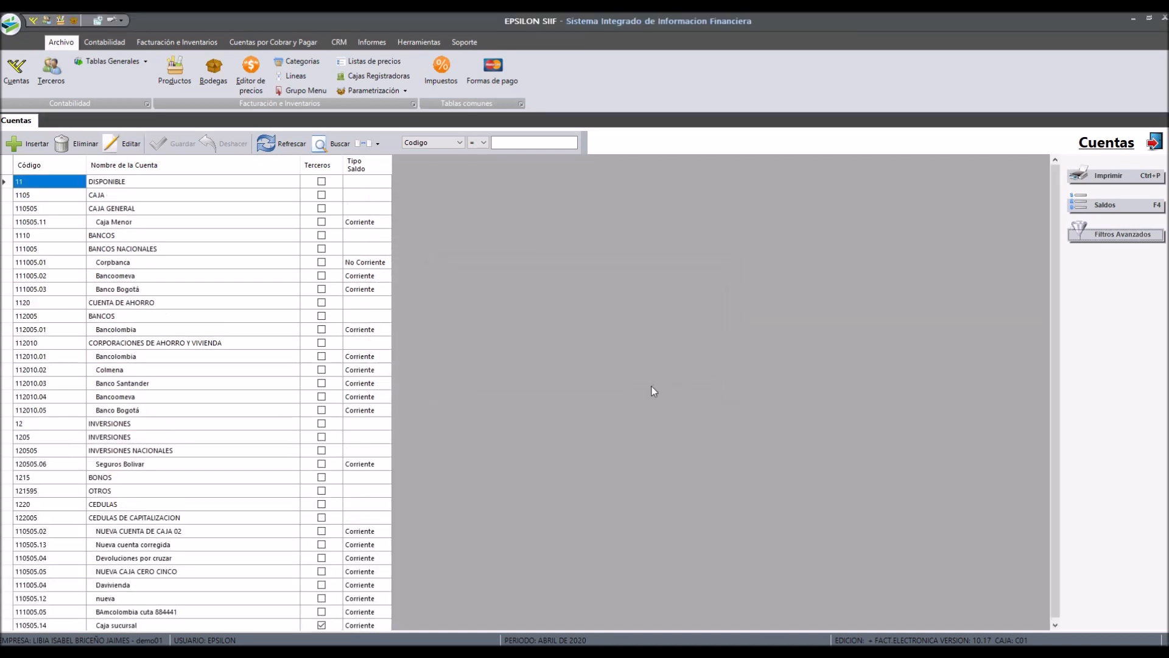
# Step: Show the Grupo Niif column and search accounts by Grupo Niif 1100, then clear the value
pyautogui.click(378, 145)
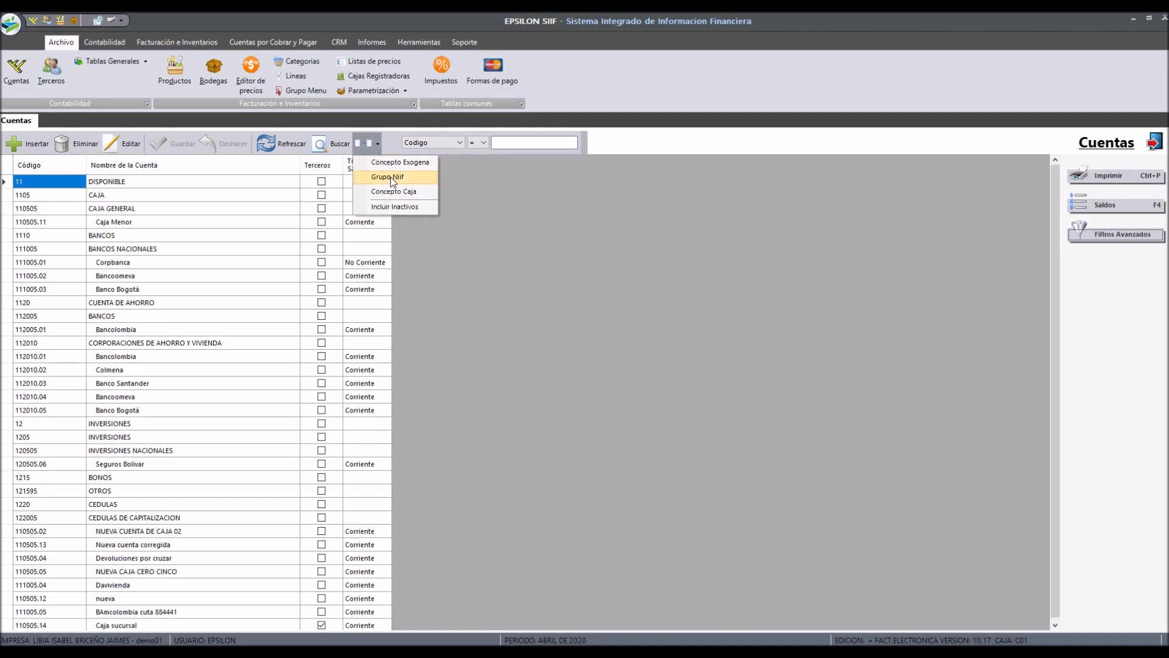
pyautogui.click(391, 177)
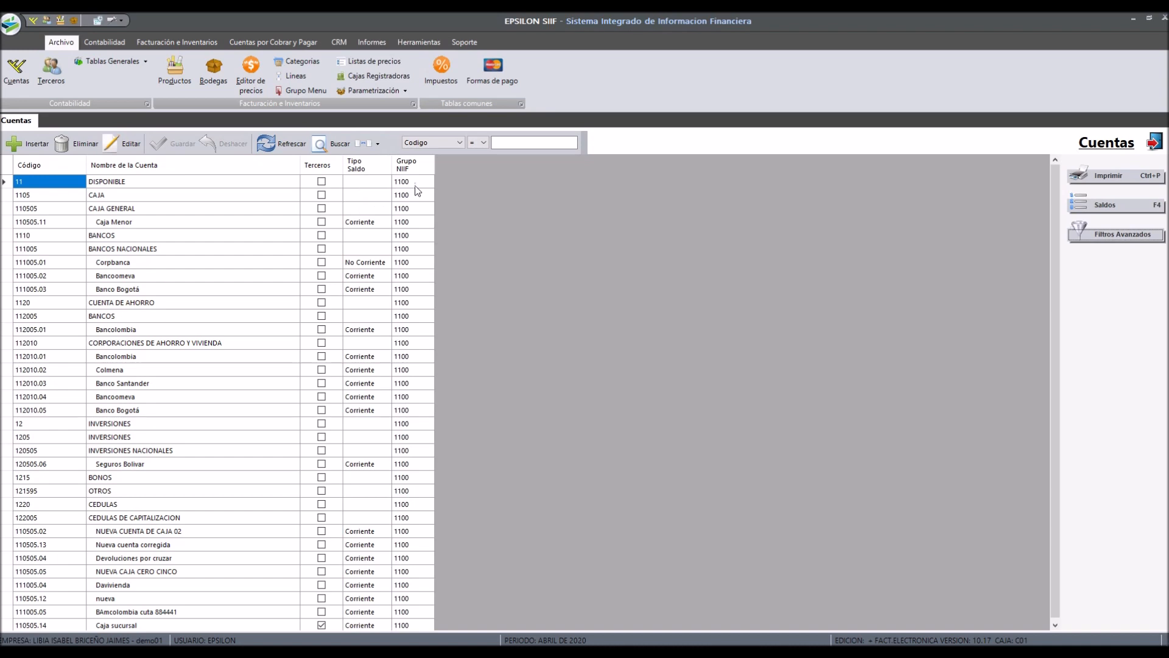
pyautogui.click(460, 143)
pyautogui.click(463, 163)
pyautogui.write('1100')
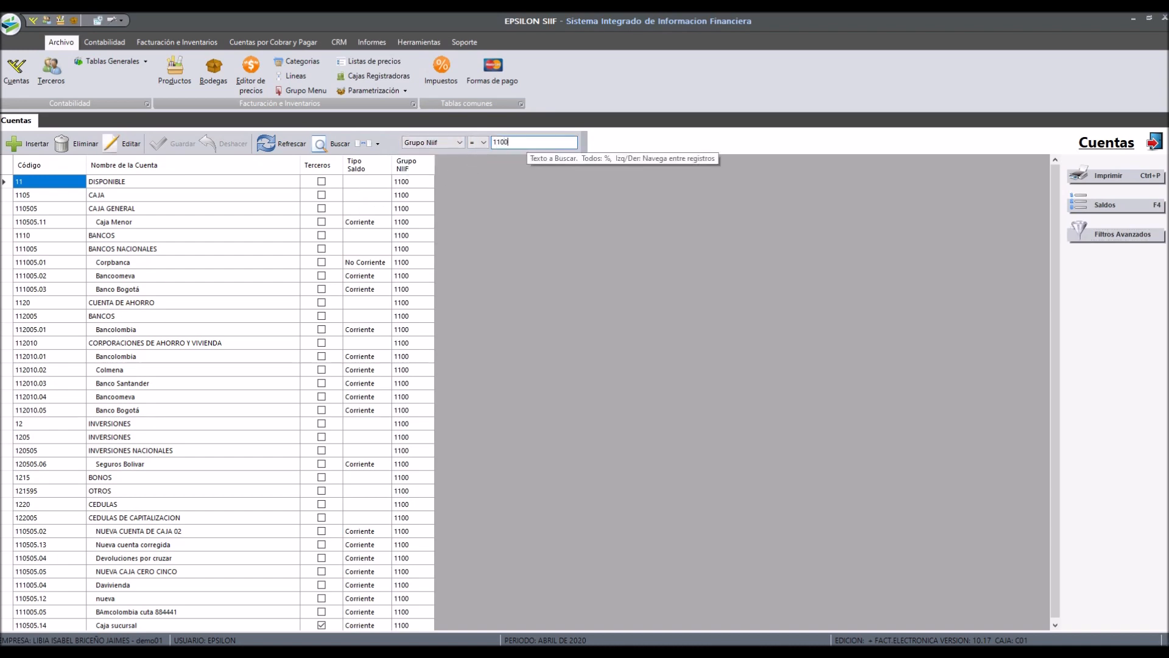
pyautogui.press('BackSpace')
pyautogui.press('BackSpace')
pyautogui.press('BackSpace')
pyautogui.press('BackSpace')
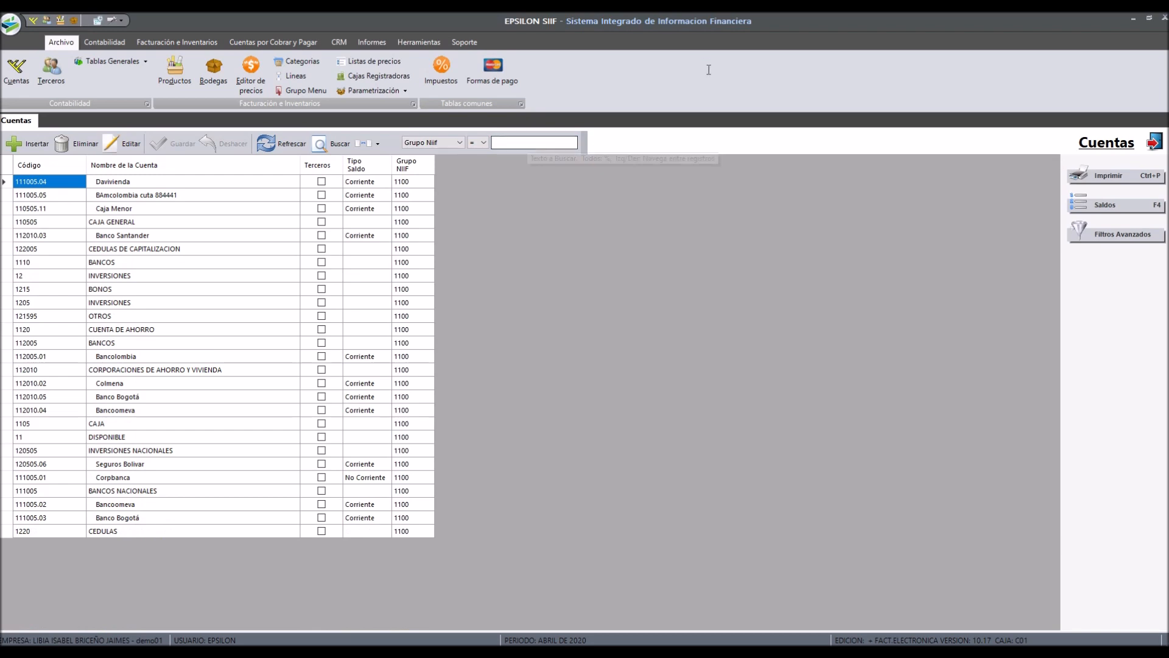
# Step: Apply advanced filters to show only inactive accounts
pyautogui.click(1098, 237)
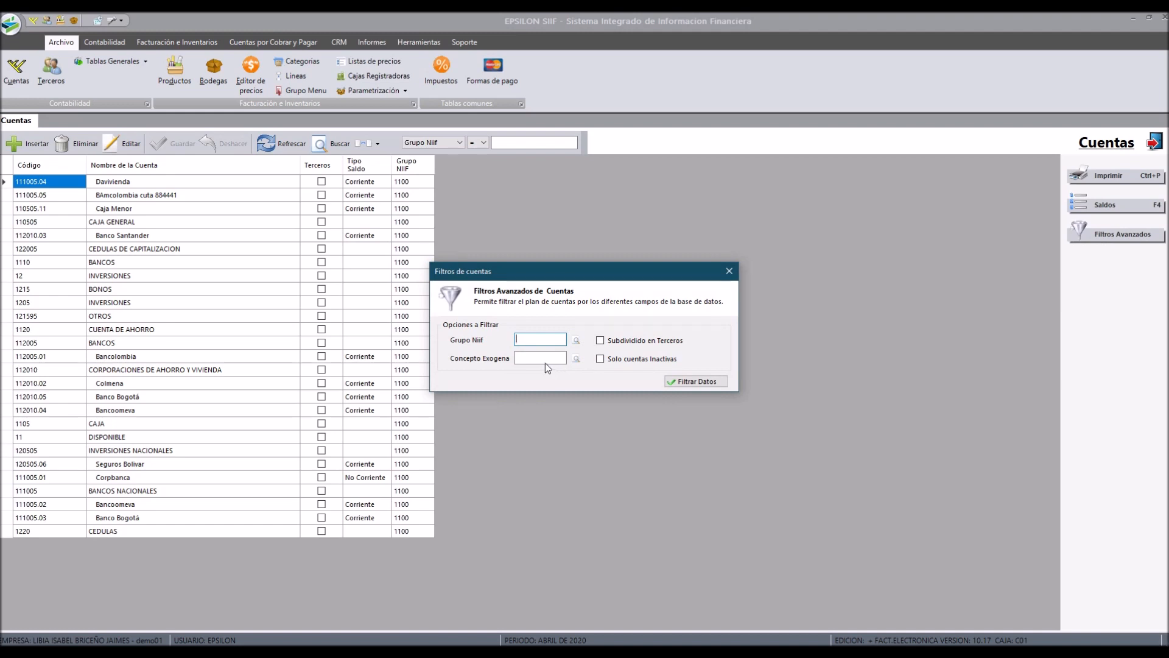
pyautogui.click(619, 363)
pyautogui.click(681, 382)
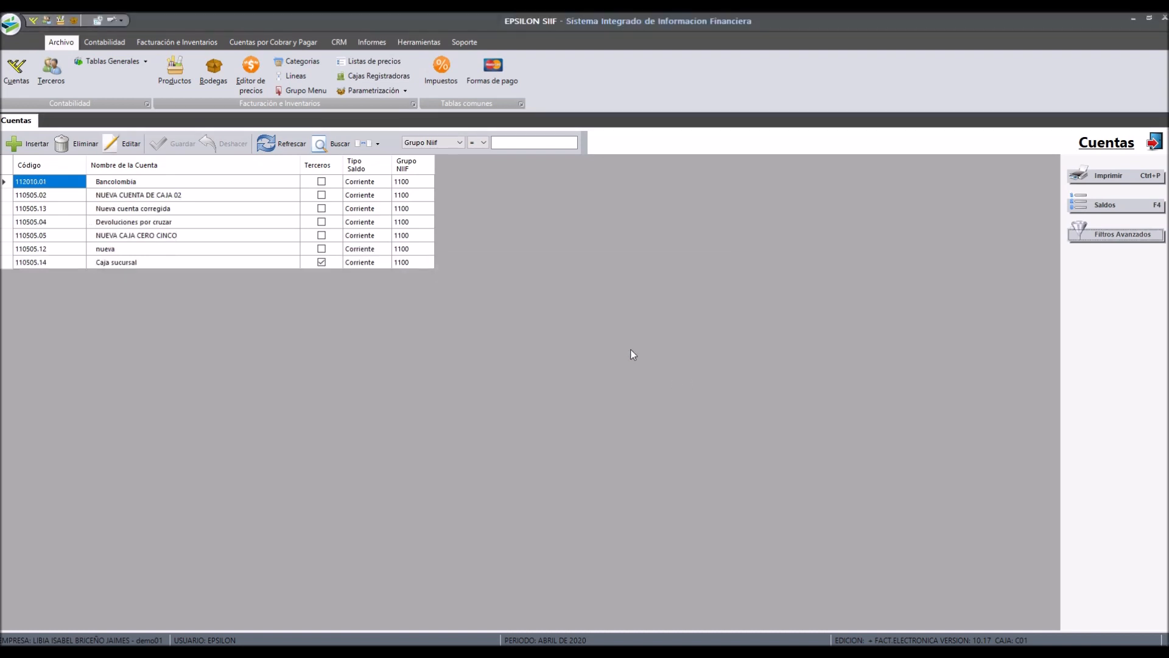